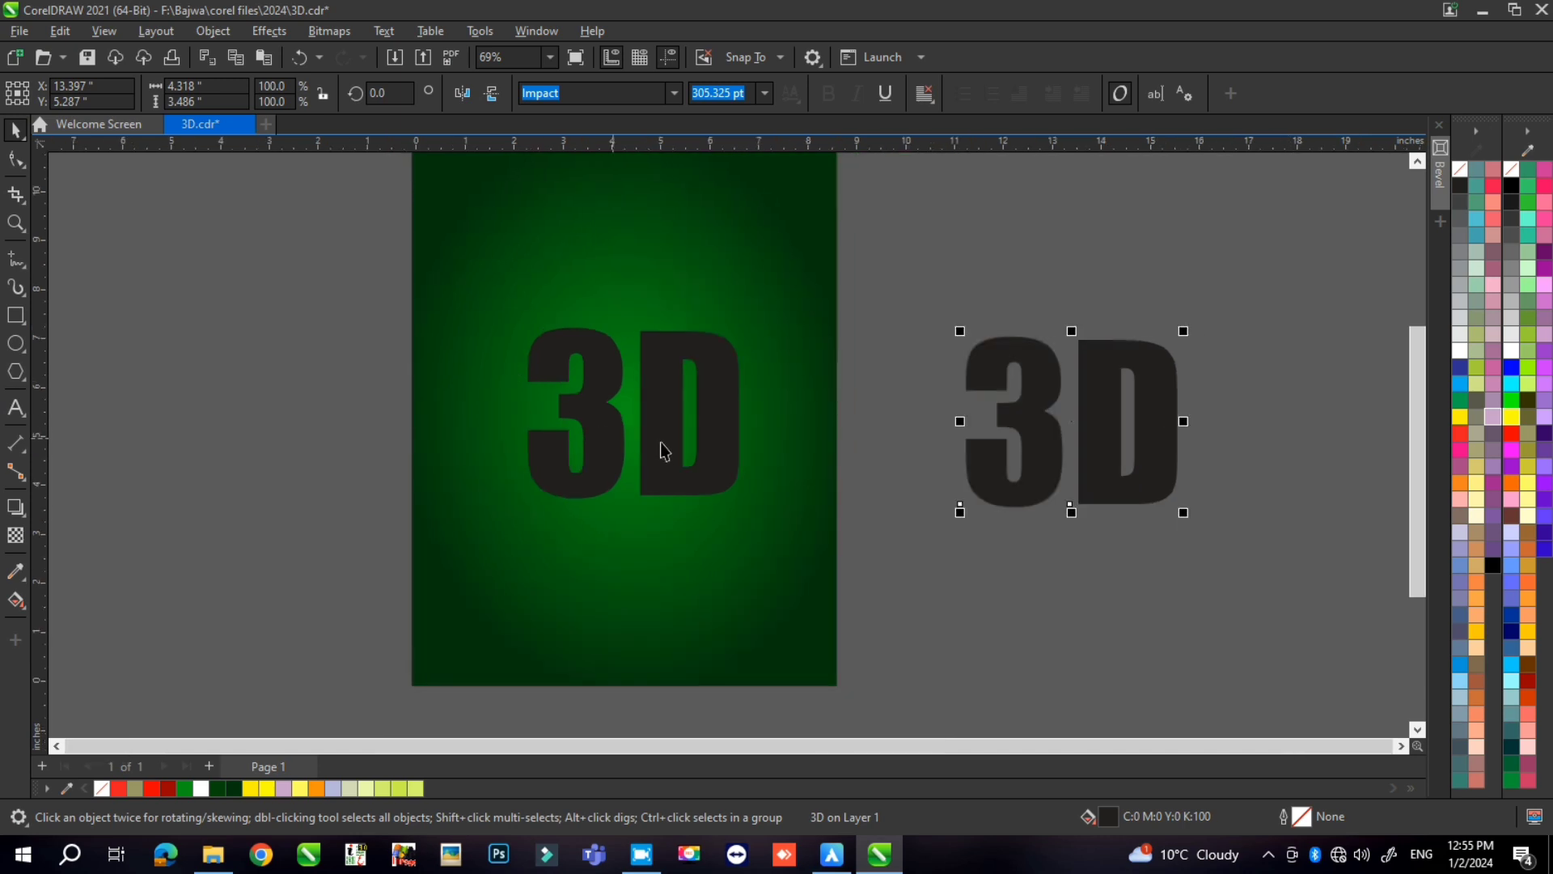
Give the 3D text on the green page a green R0 G154 B20 outline and remove its fill.
click(663, 437)
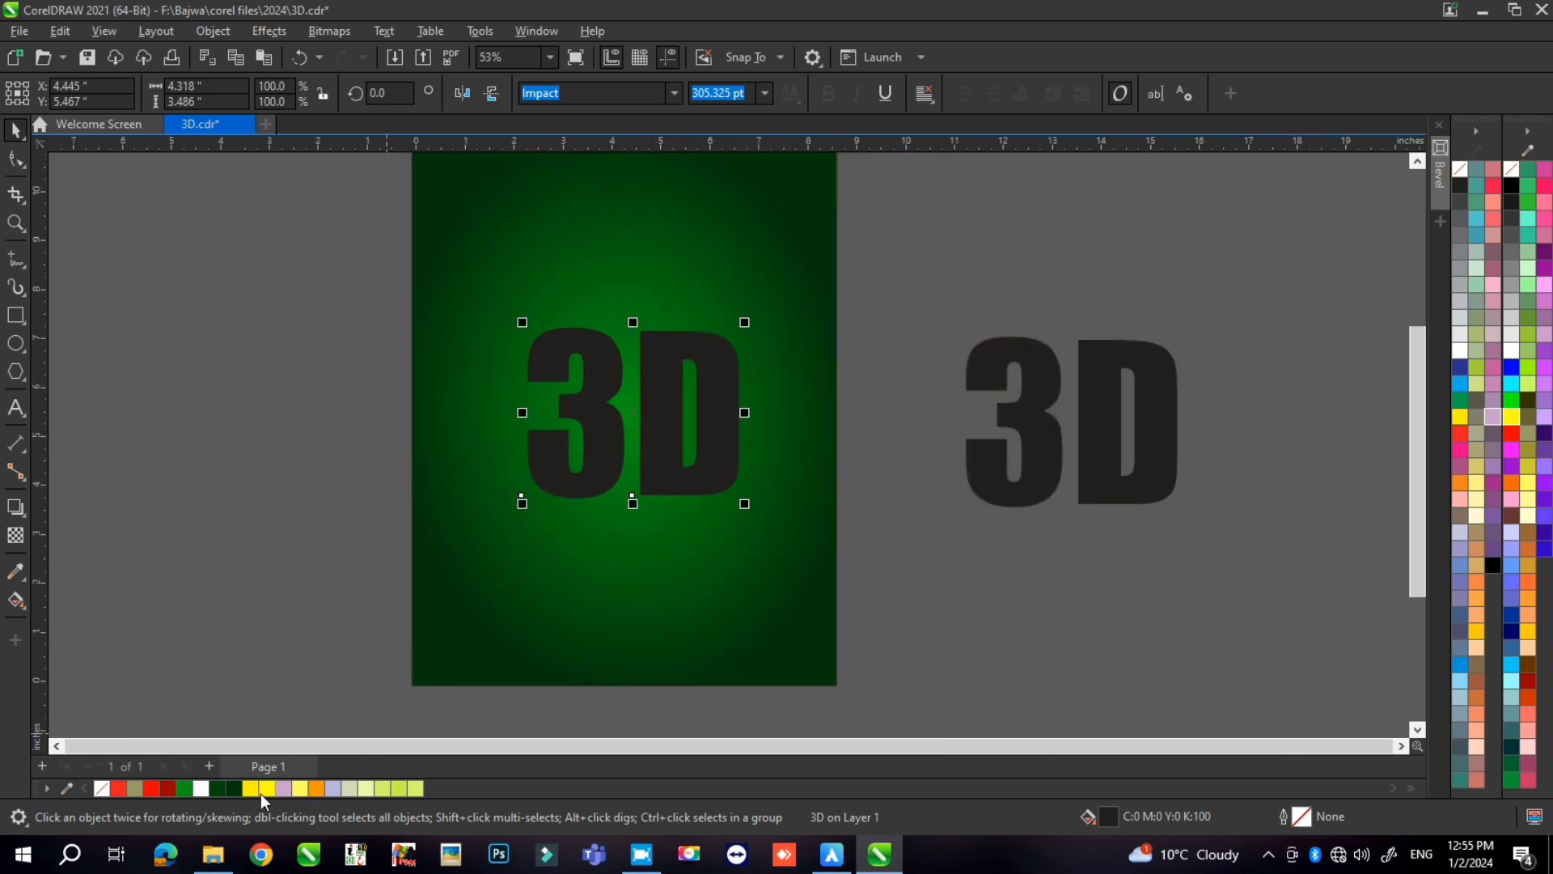
right_click(183, 788)
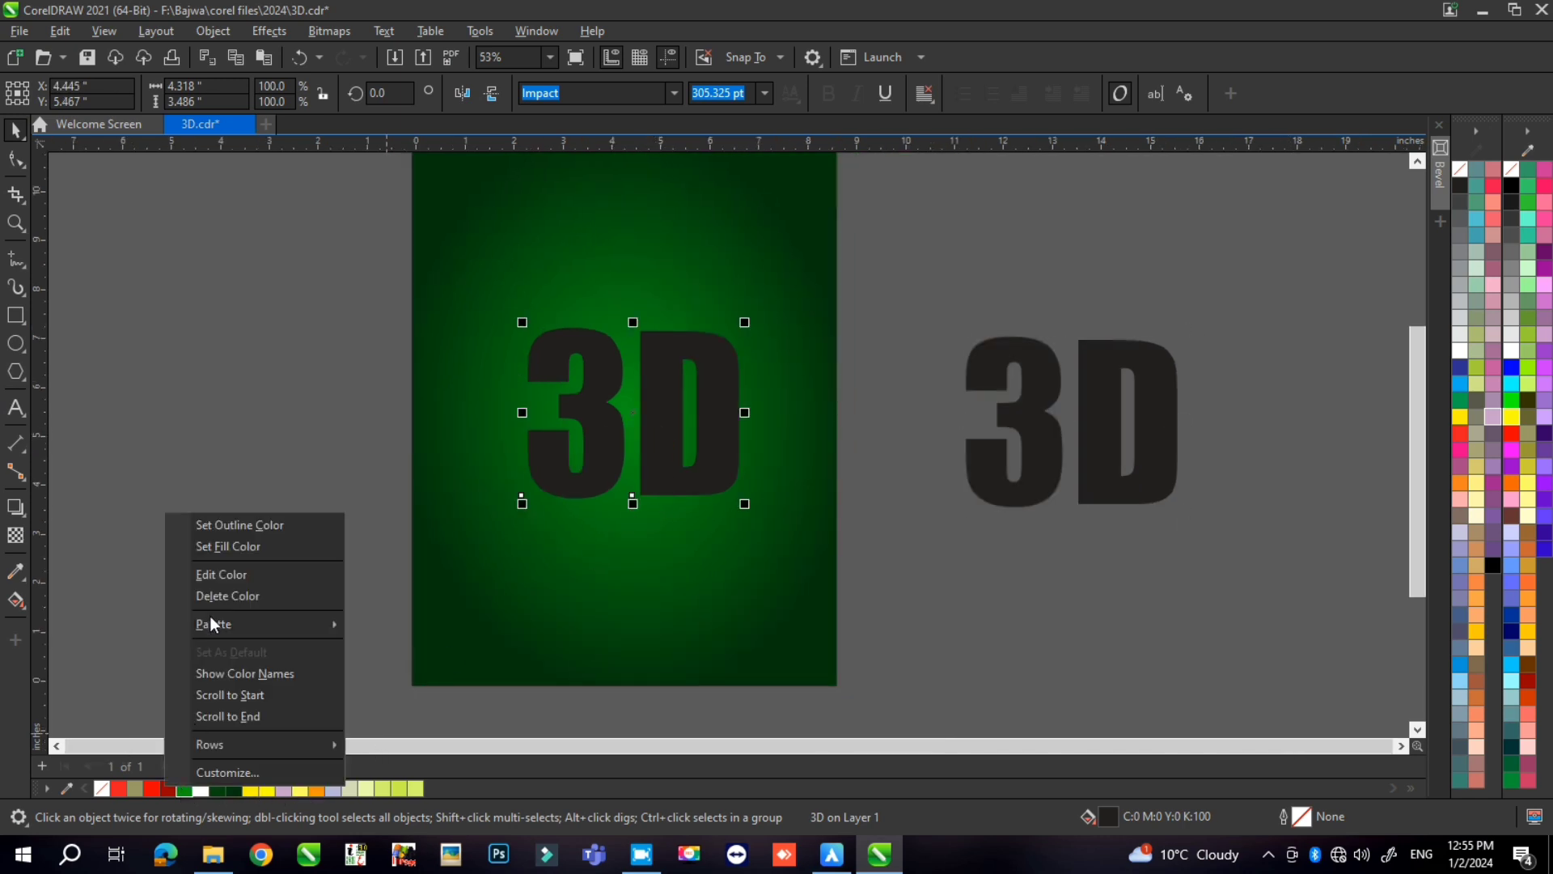
click(215, 526)
click(97, 790)
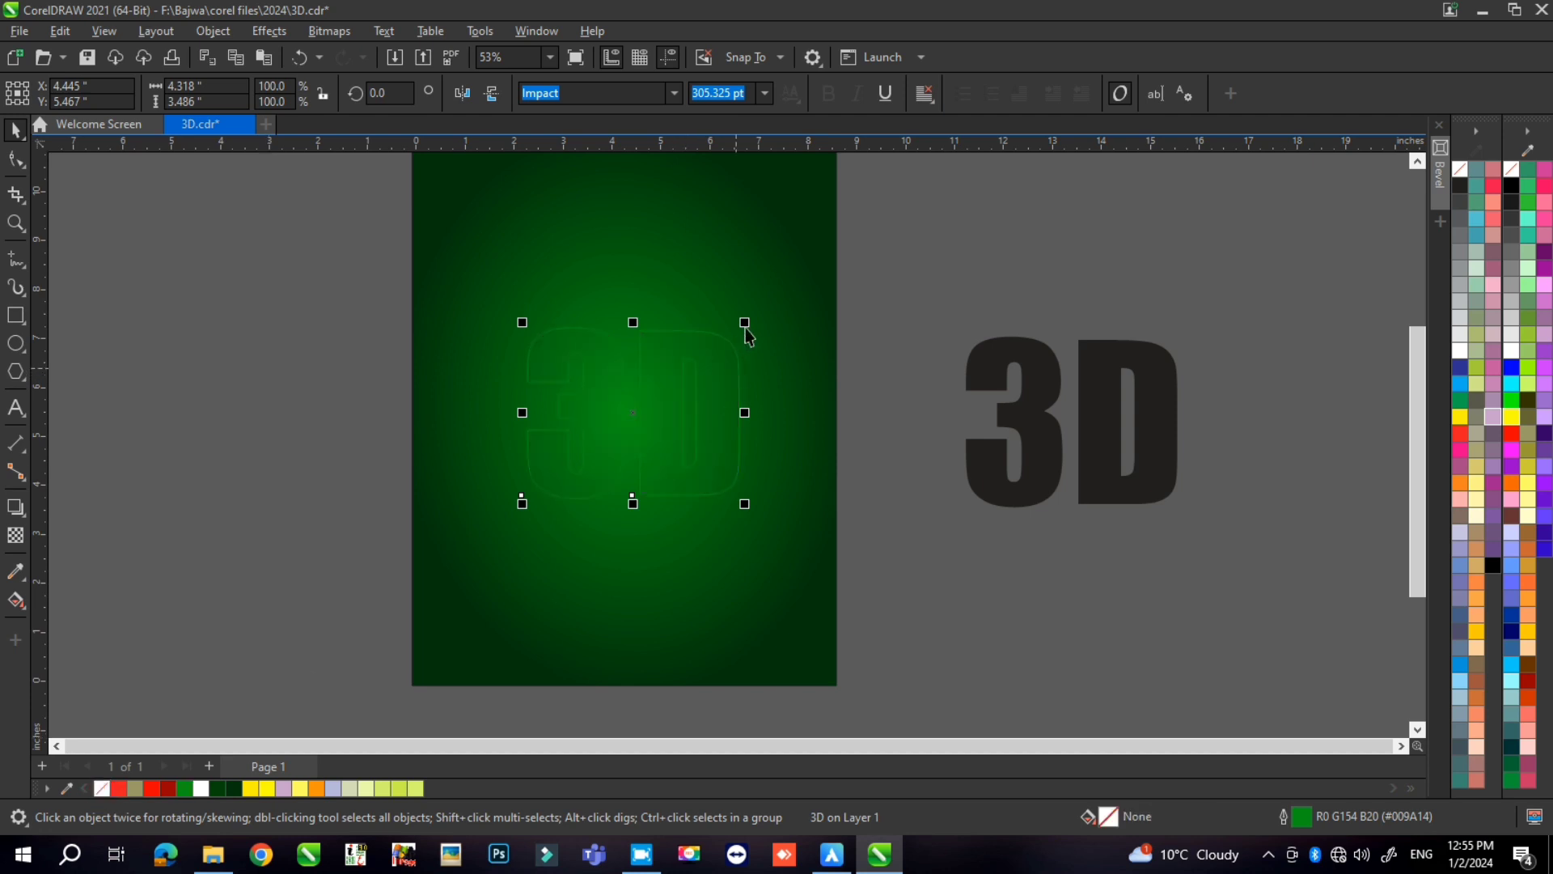
Add a 4 pt outline to the black 3D text beside the page, with the outline scaling with the object.
click(1079, 457)
double_click(1304, 818)
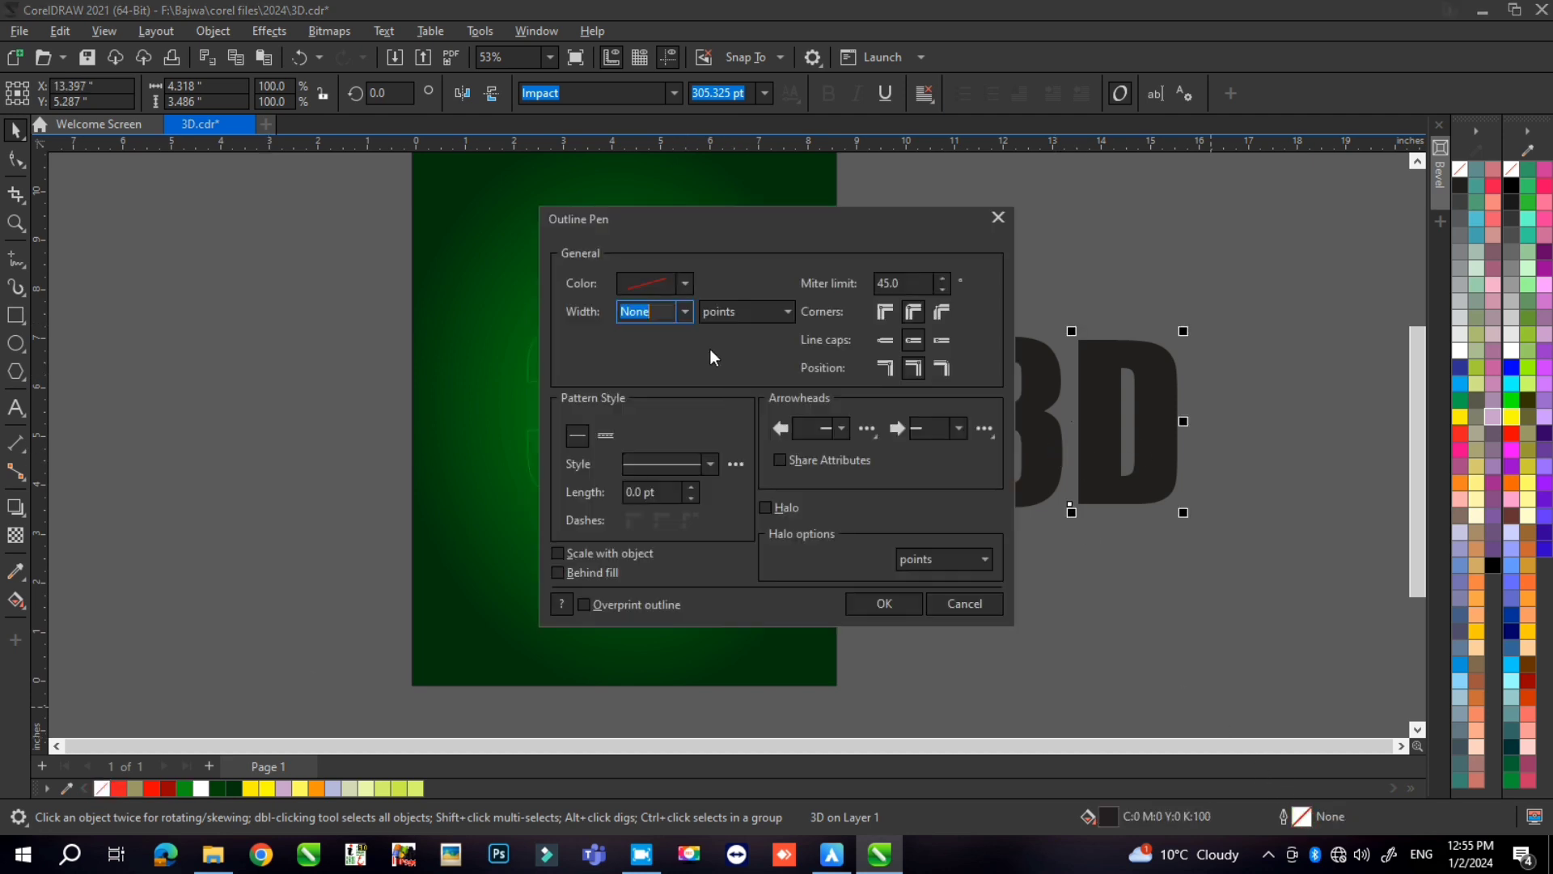
click(684, 311)
click(633, 448)
click(589, 553)
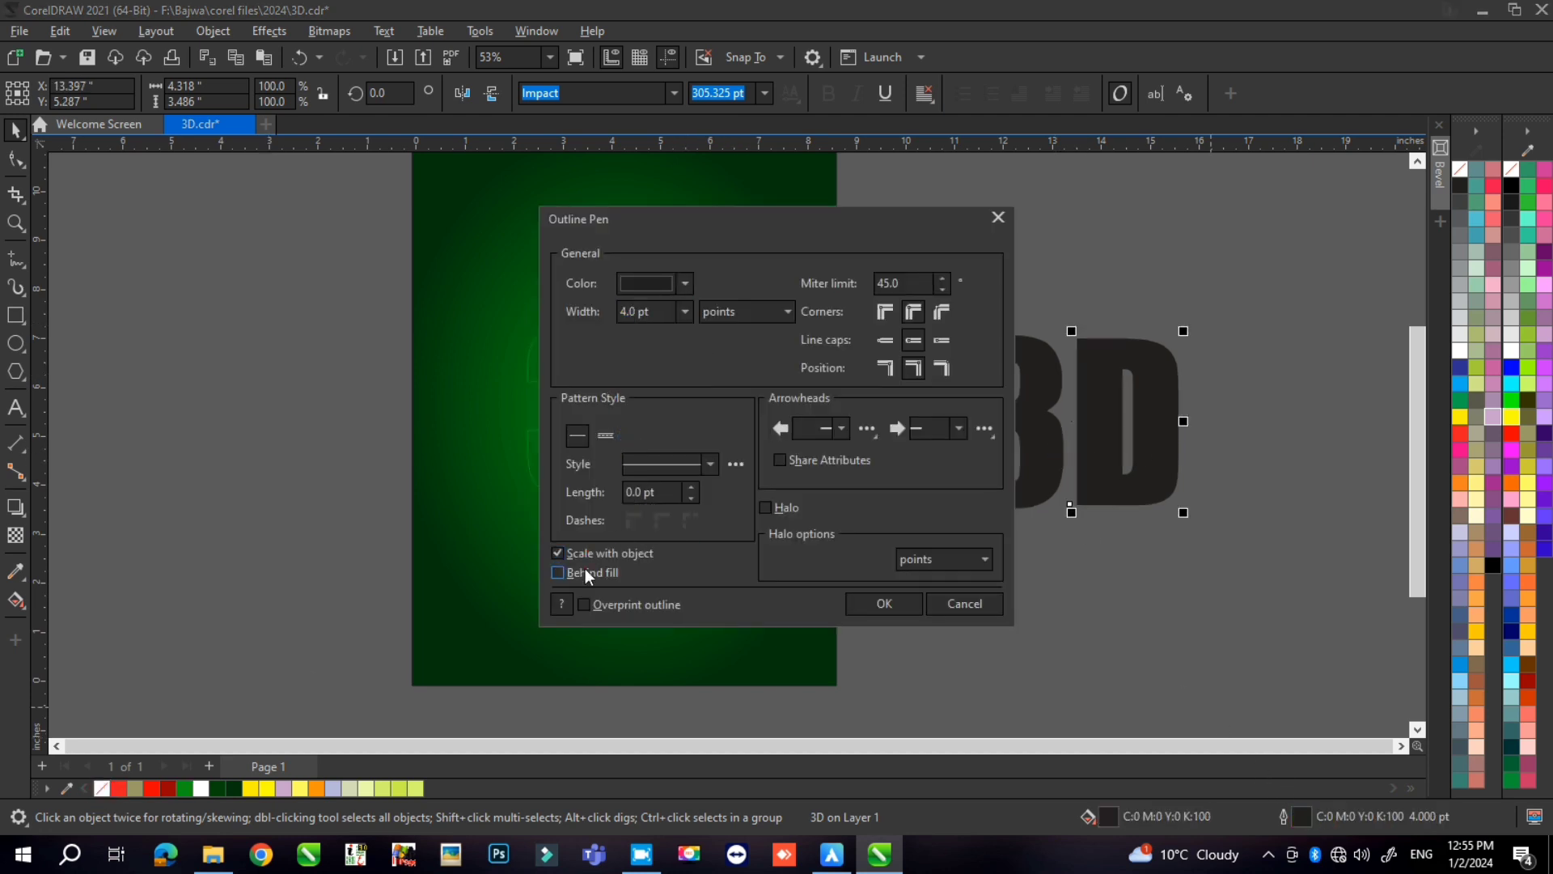
click(885, 605)
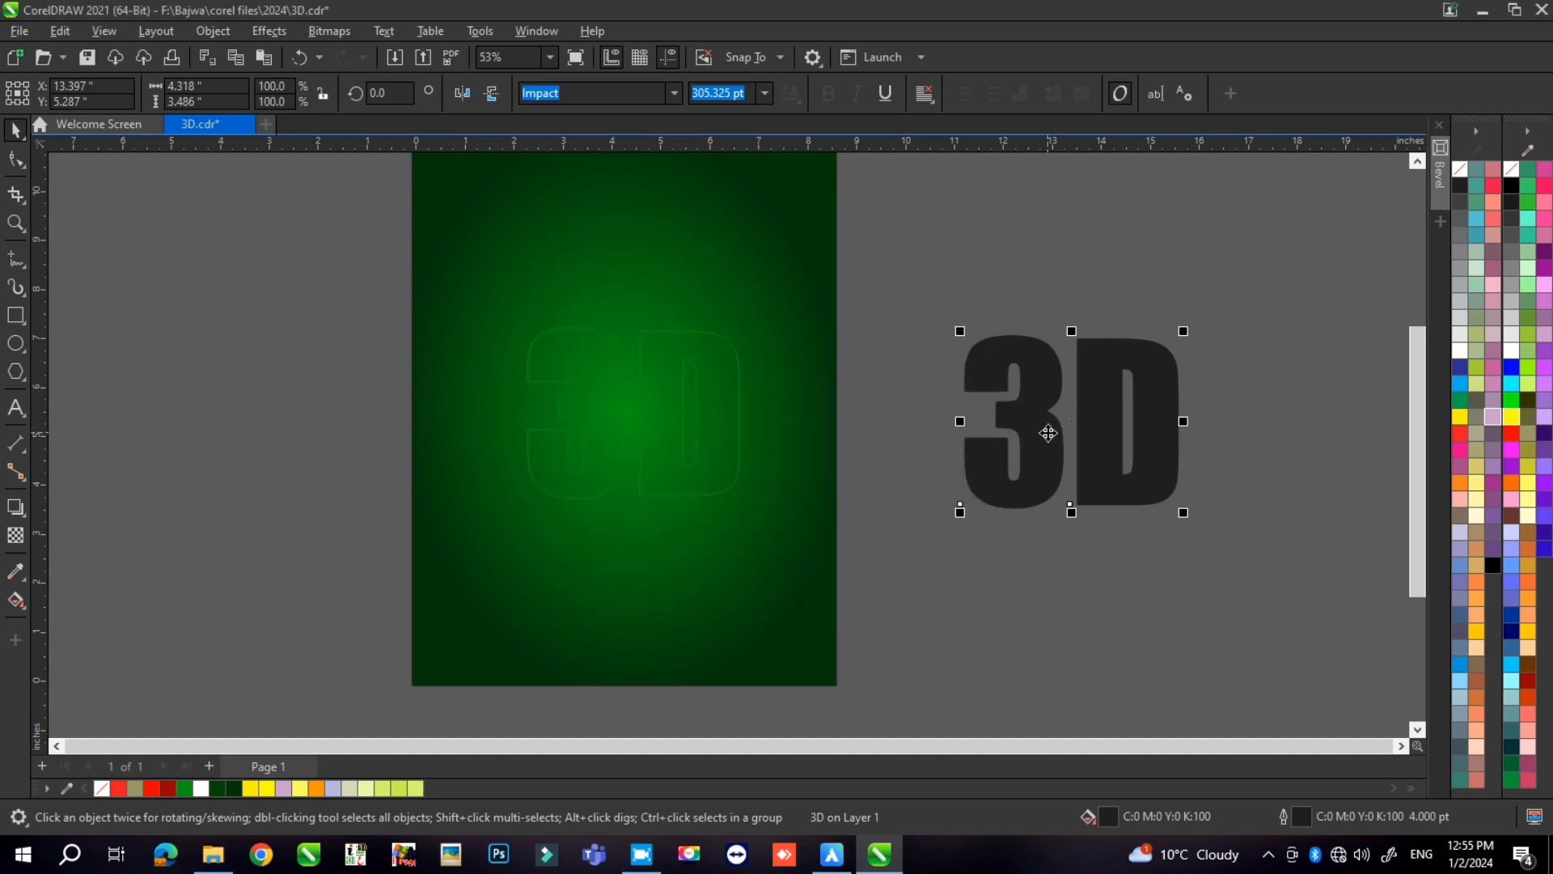
drag(1063, 440, 1072, 620)
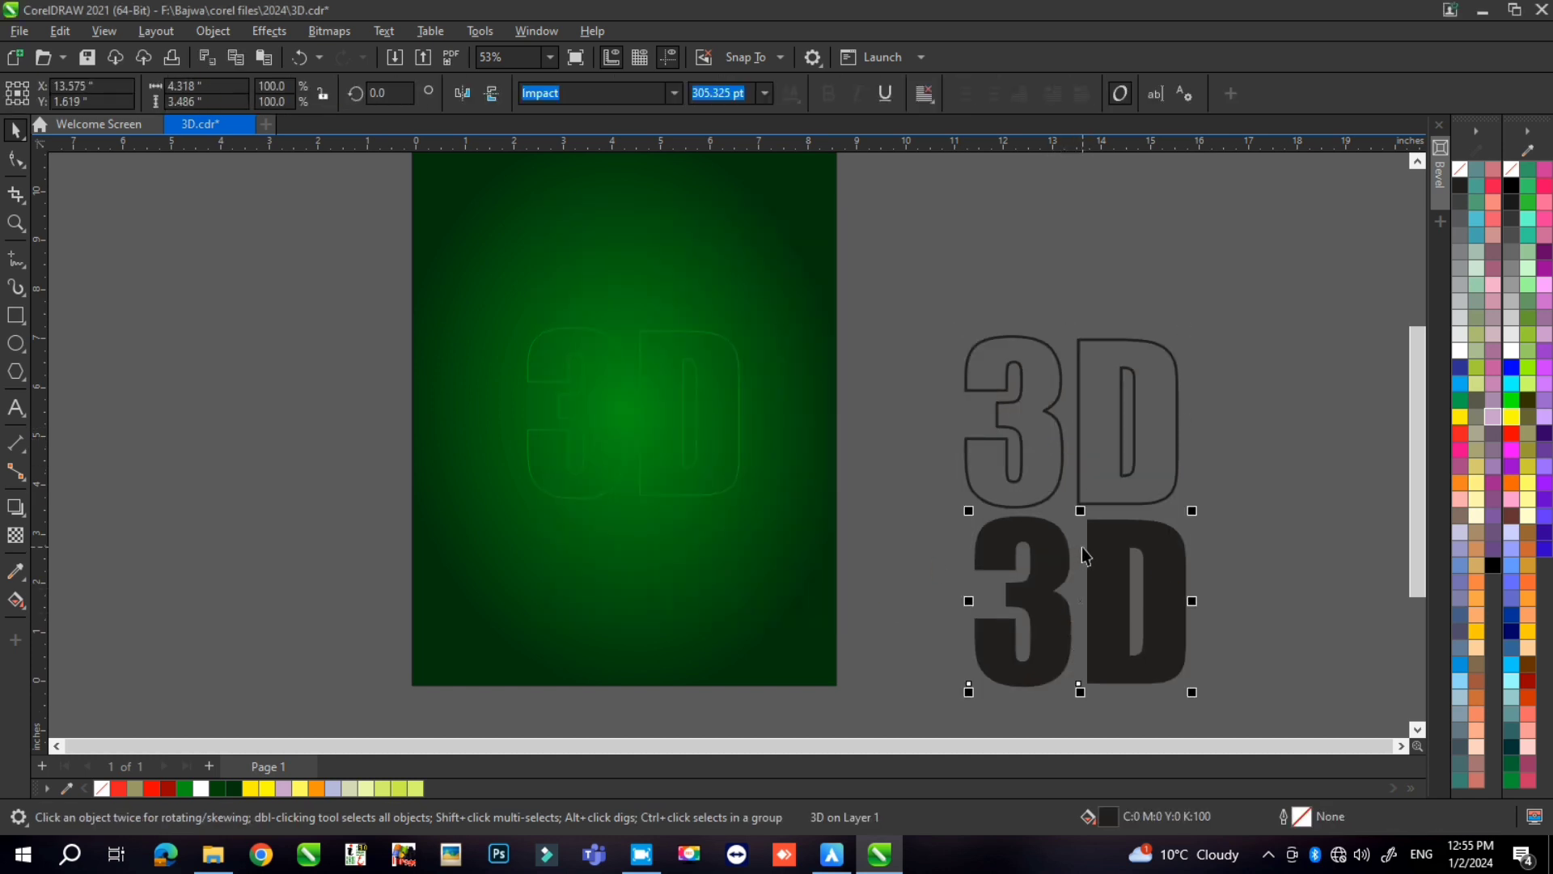
key(Delete)
click(1054, 437)
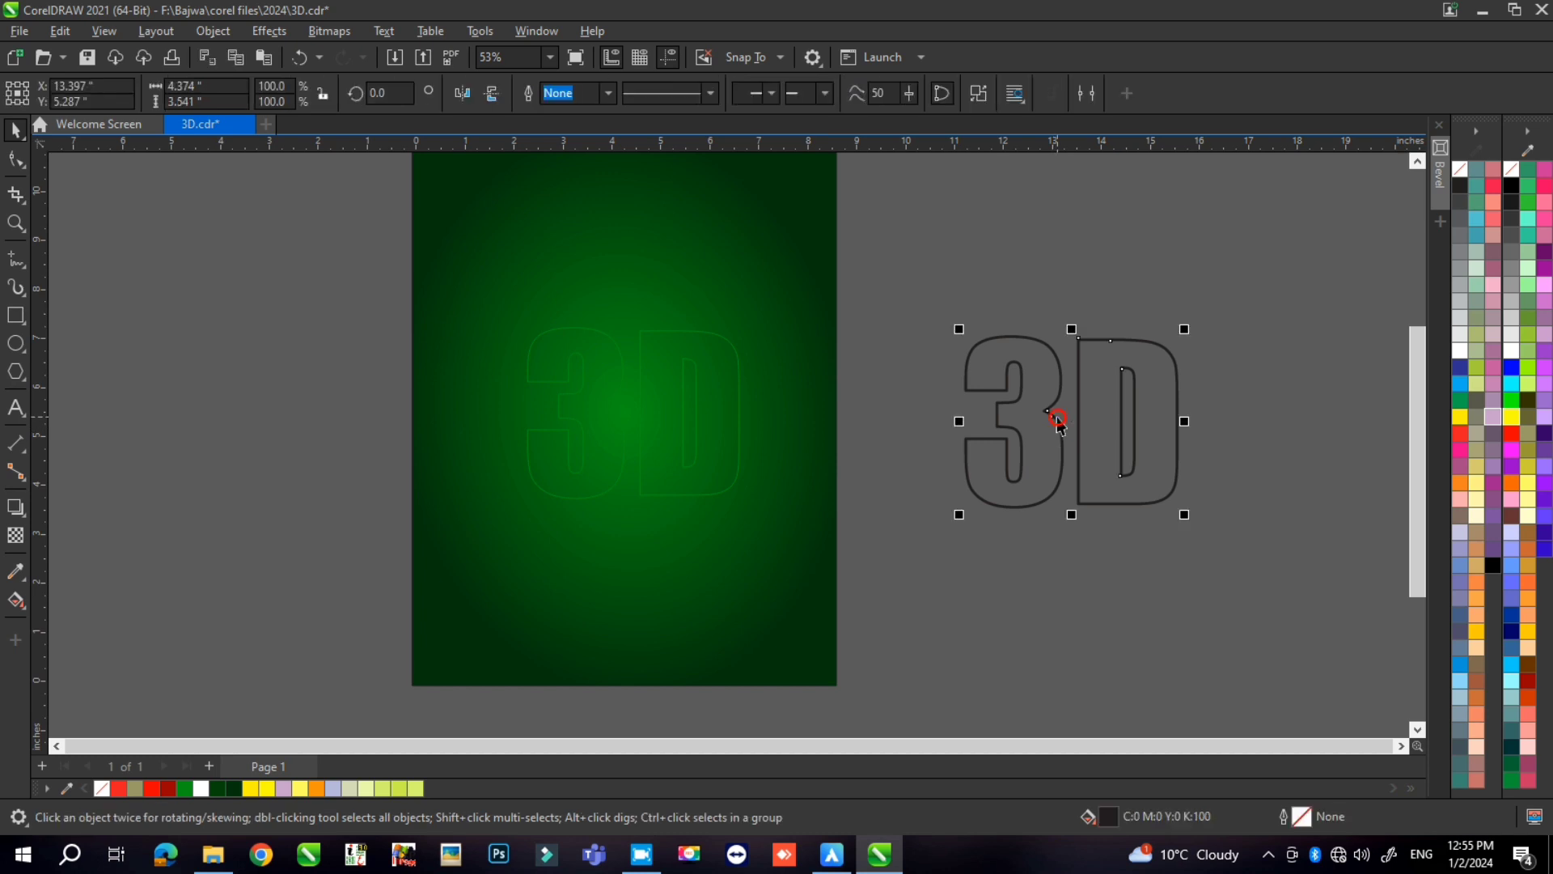
key(ctrl+z)
key(ctrl+z)
key(ctrl+z)
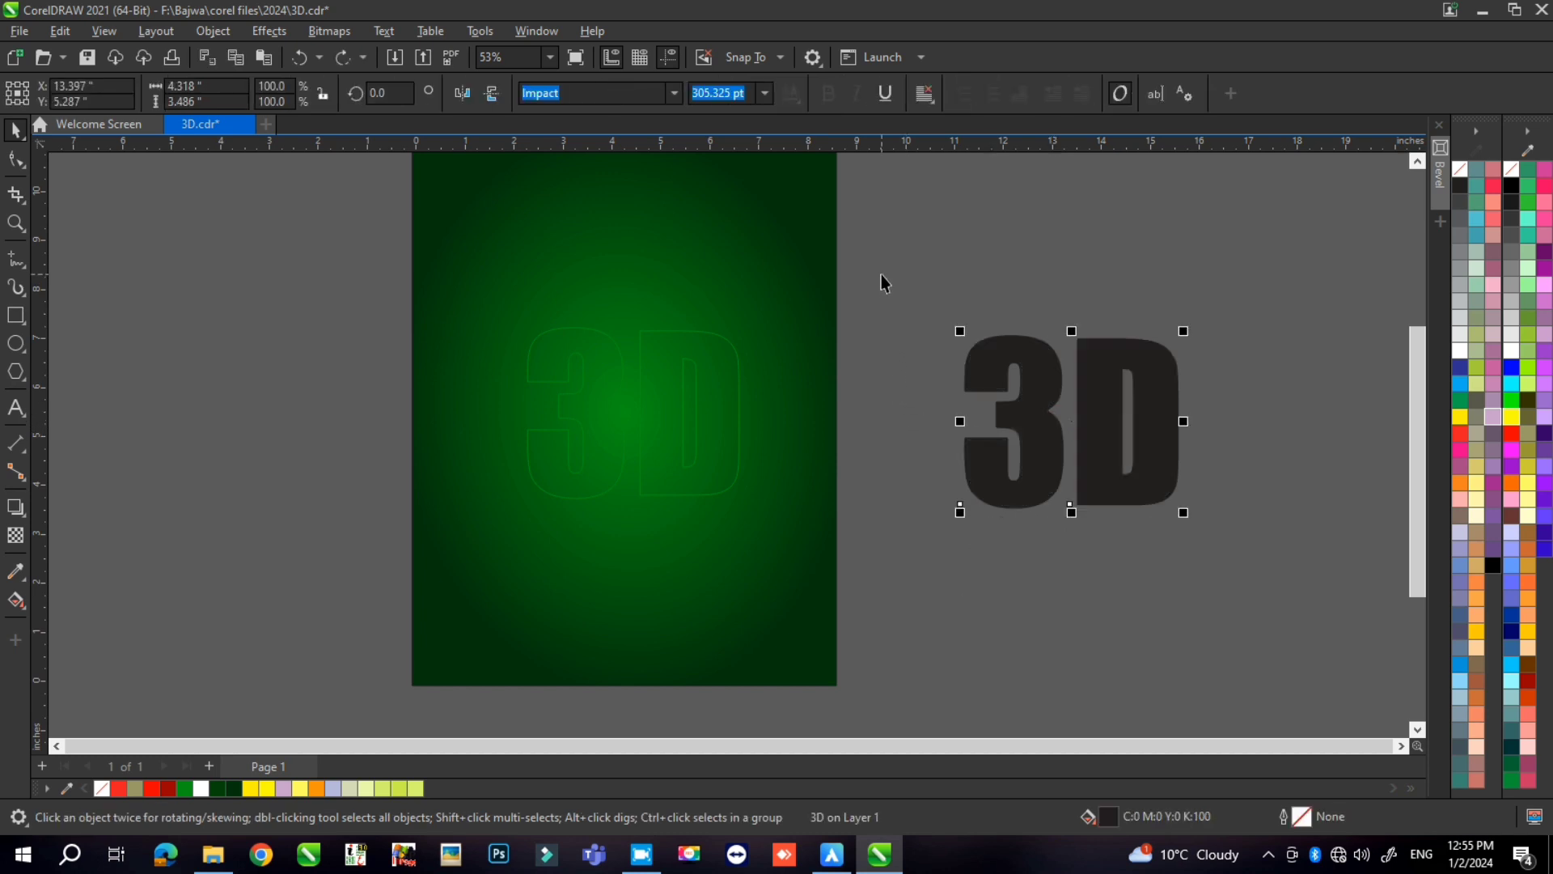
click(871, 245)
click(1020, 432)
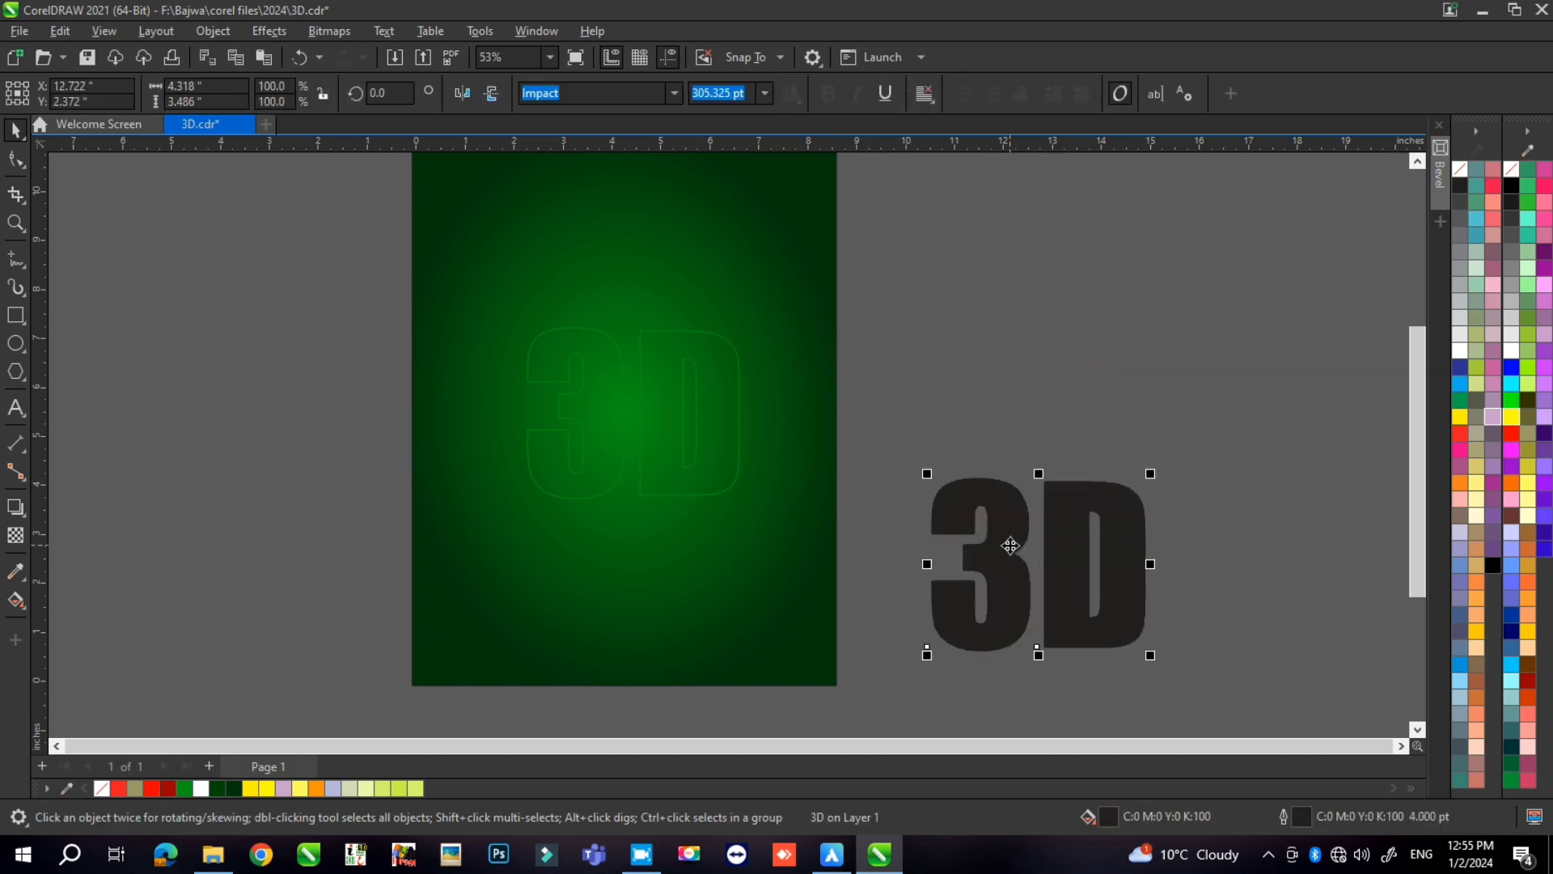
Set the outline width of the black 3D text beside the page to 8 pt.
key(F12)
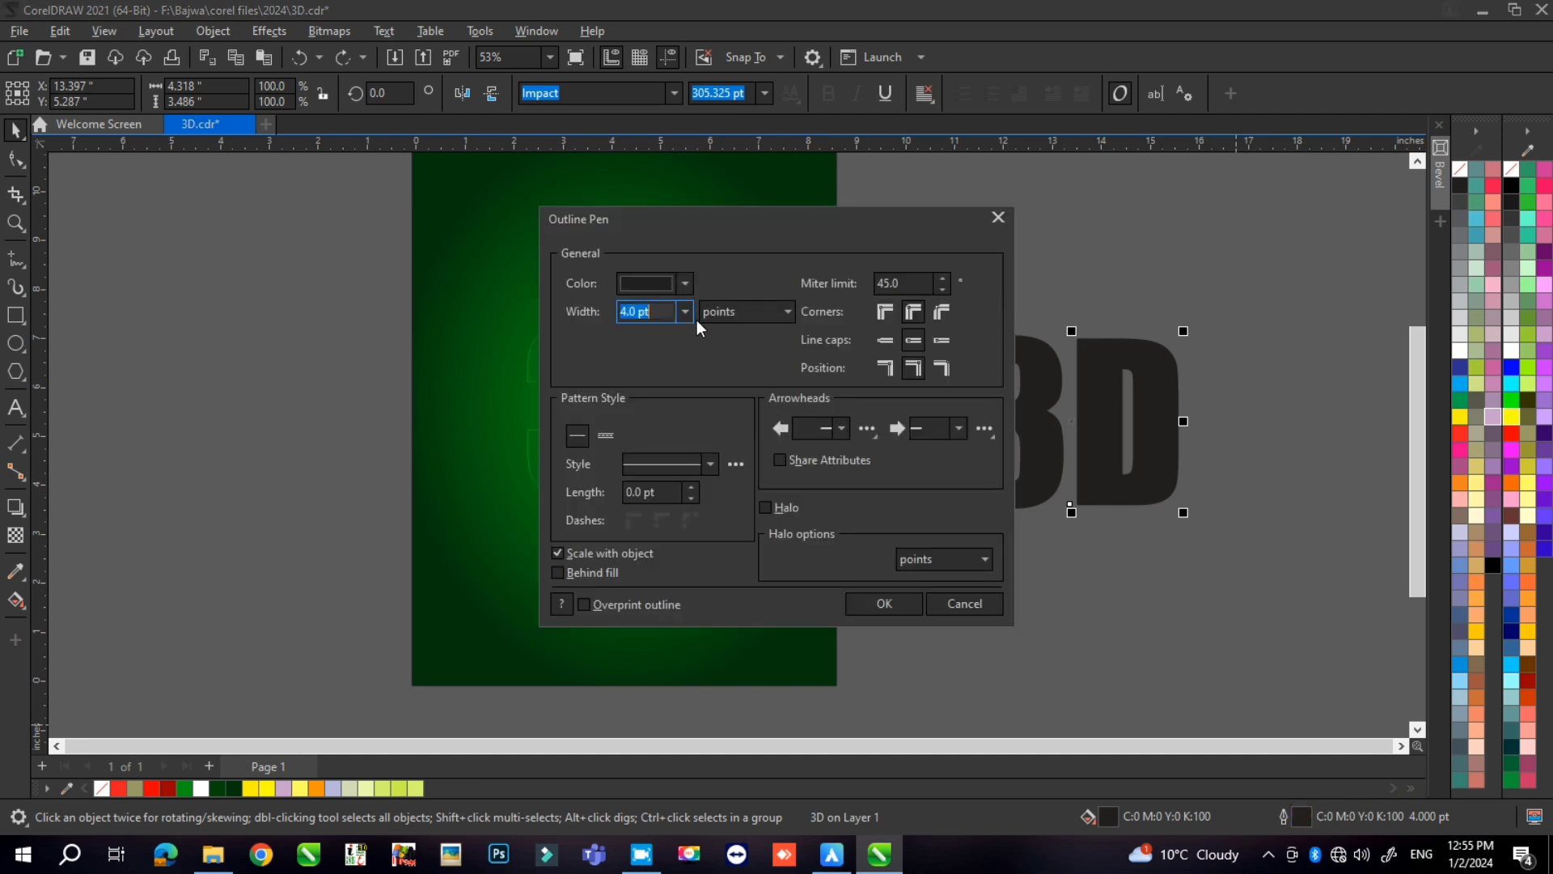
click(685, 312)
click(647, 455)
click(881, 607)
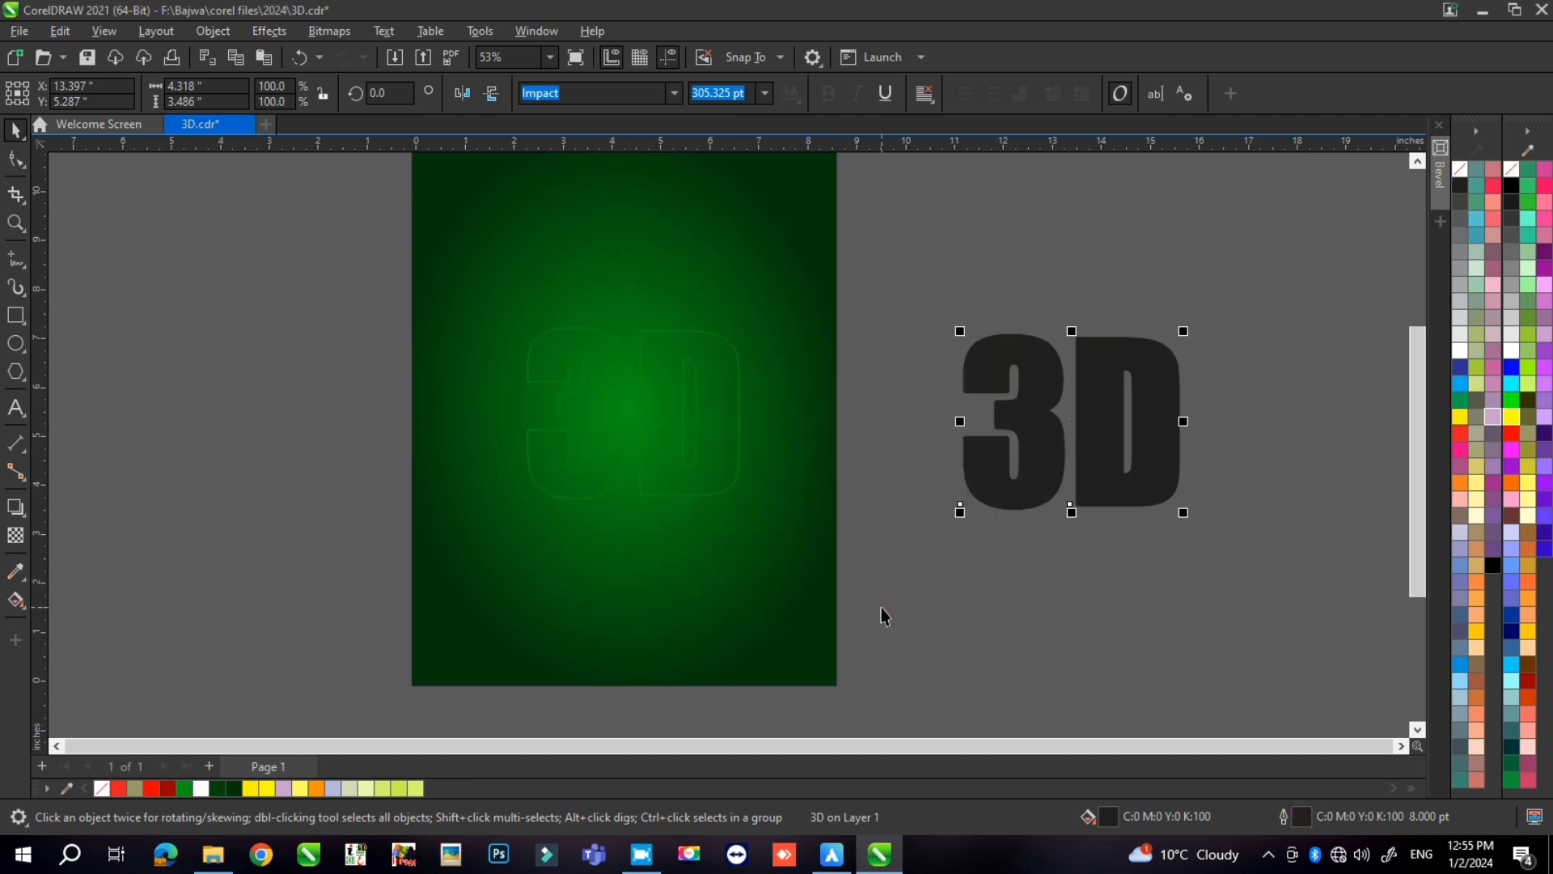
Convert the black text's outline to an object and delete the filled text, keeping only the outline shape.
key(ctrl+shift+q)
drag(1057, 478, 994, 651)
key(Delete)
click(1013, 508)
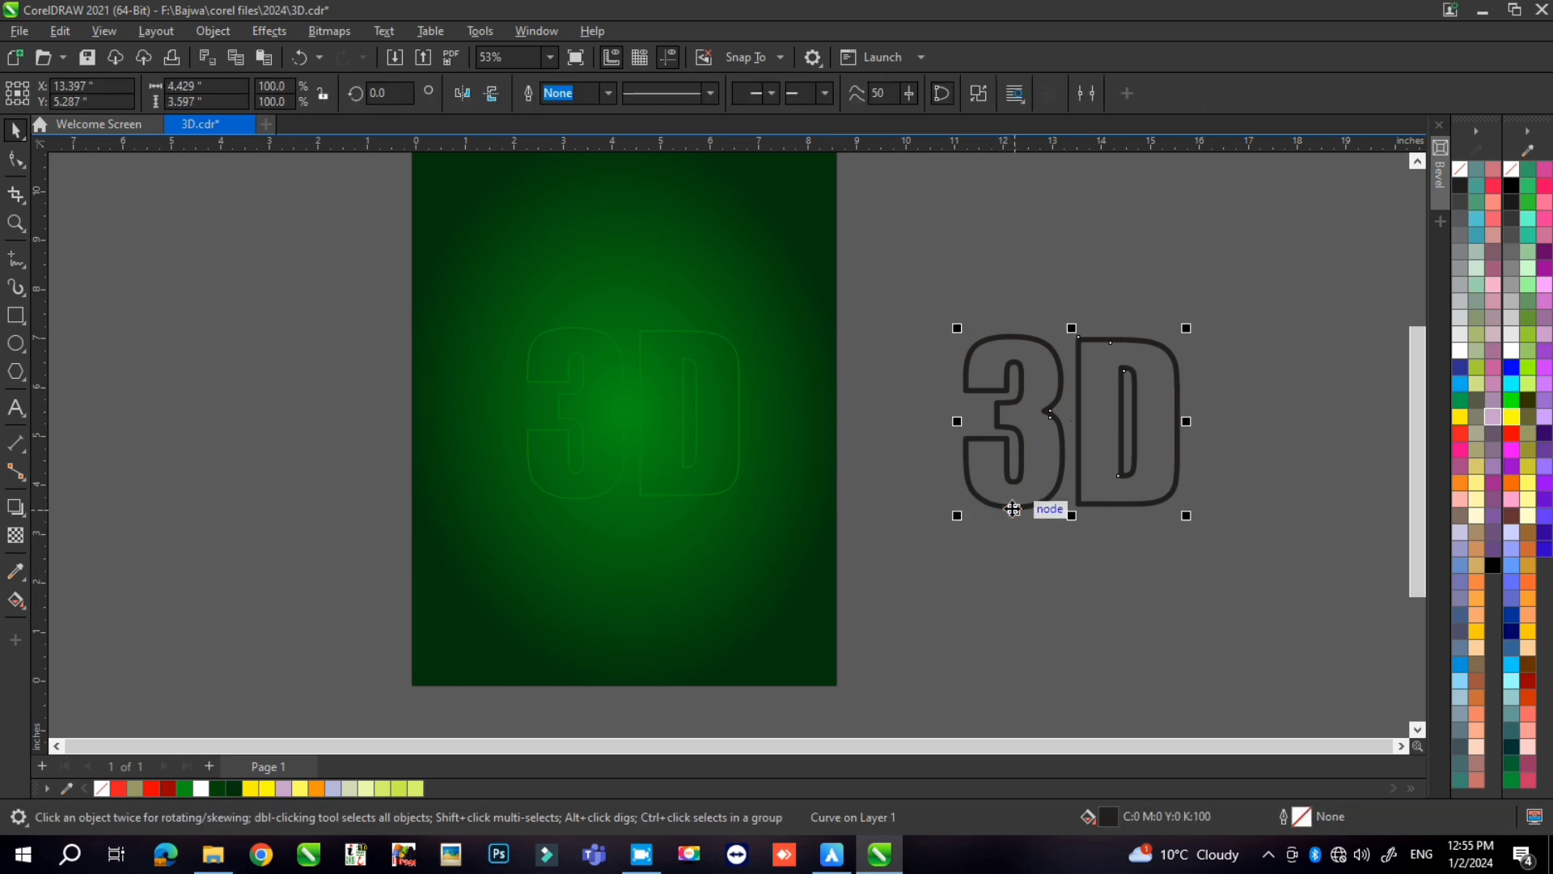
Set both the outline and fill of the 3D outline shape to dark green R0 G54 B12.
right_click(231, 789)
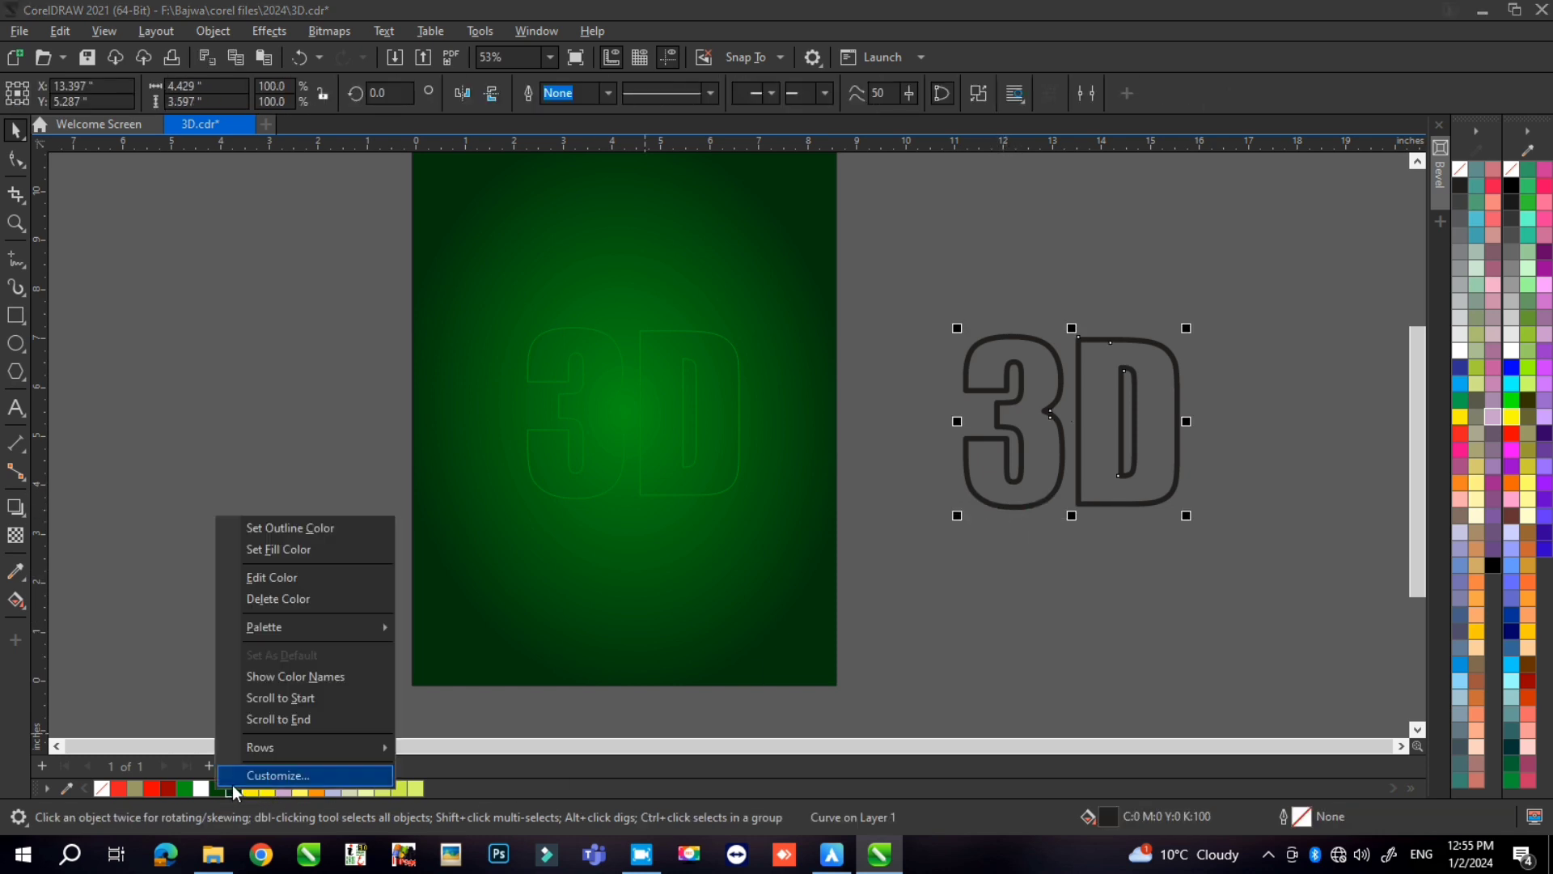
click(288, 531)
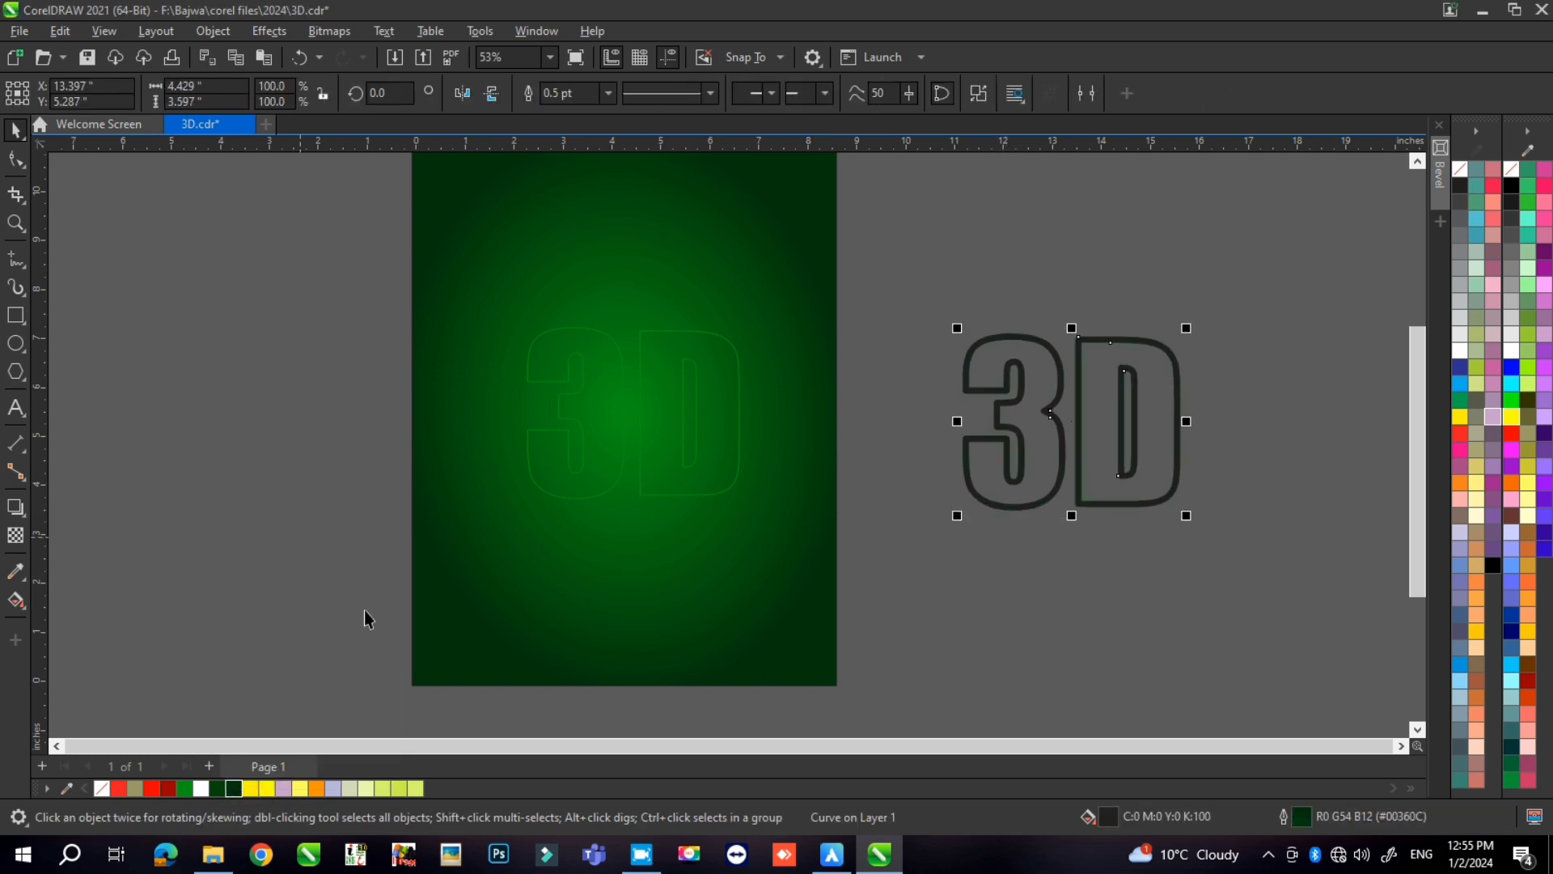
click(231, 789)
Convert the dark green 3D outline shape to a 500 dpi CMYK bitmap.
click(330, 30)
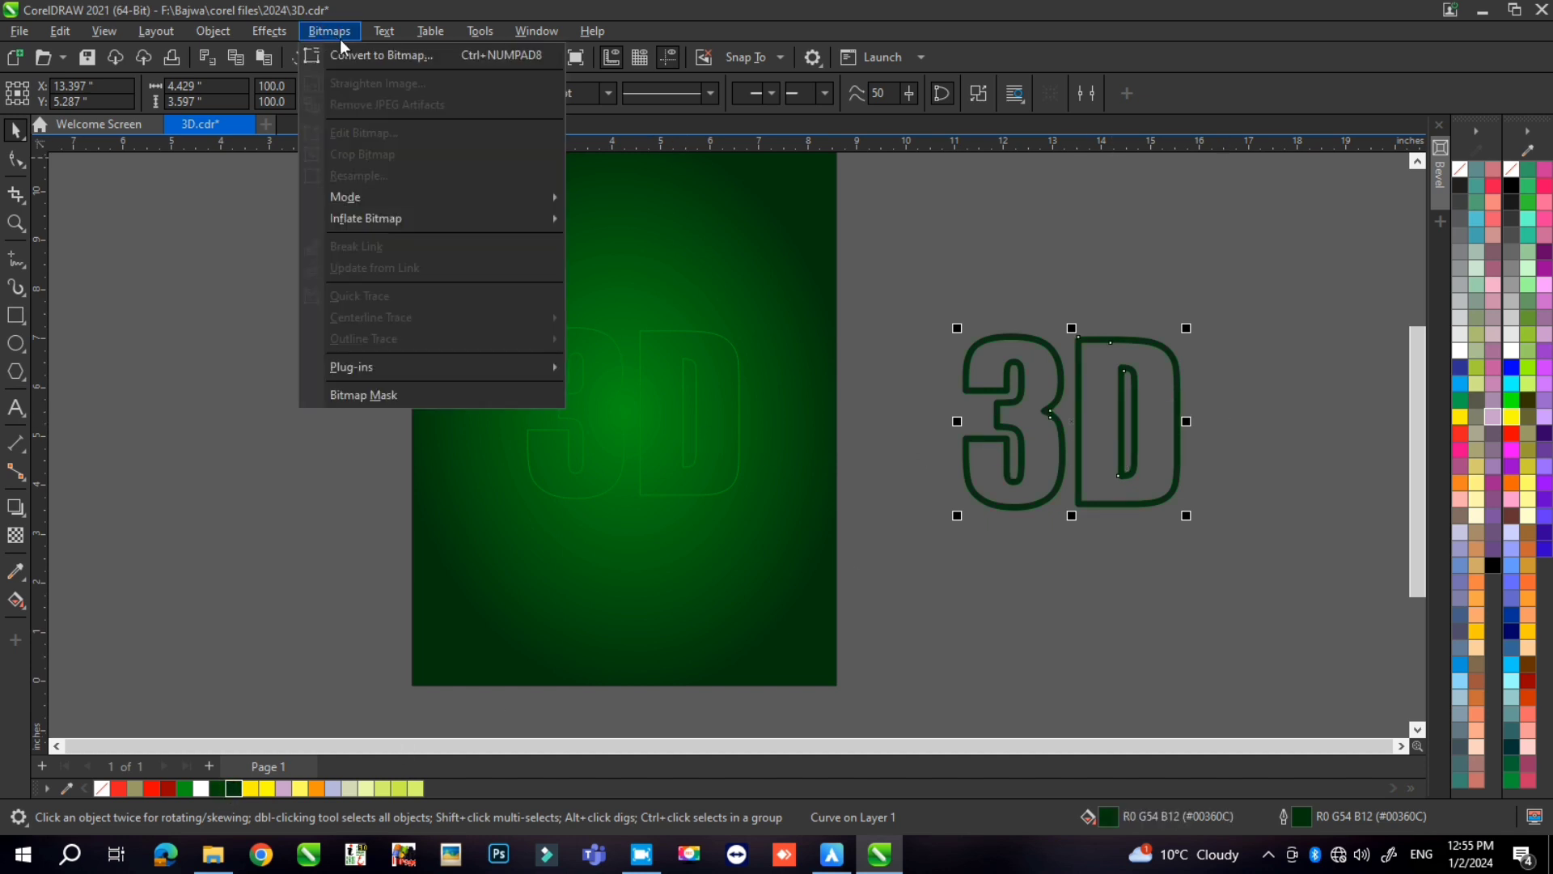
click(360, 56)
click(811, 537)
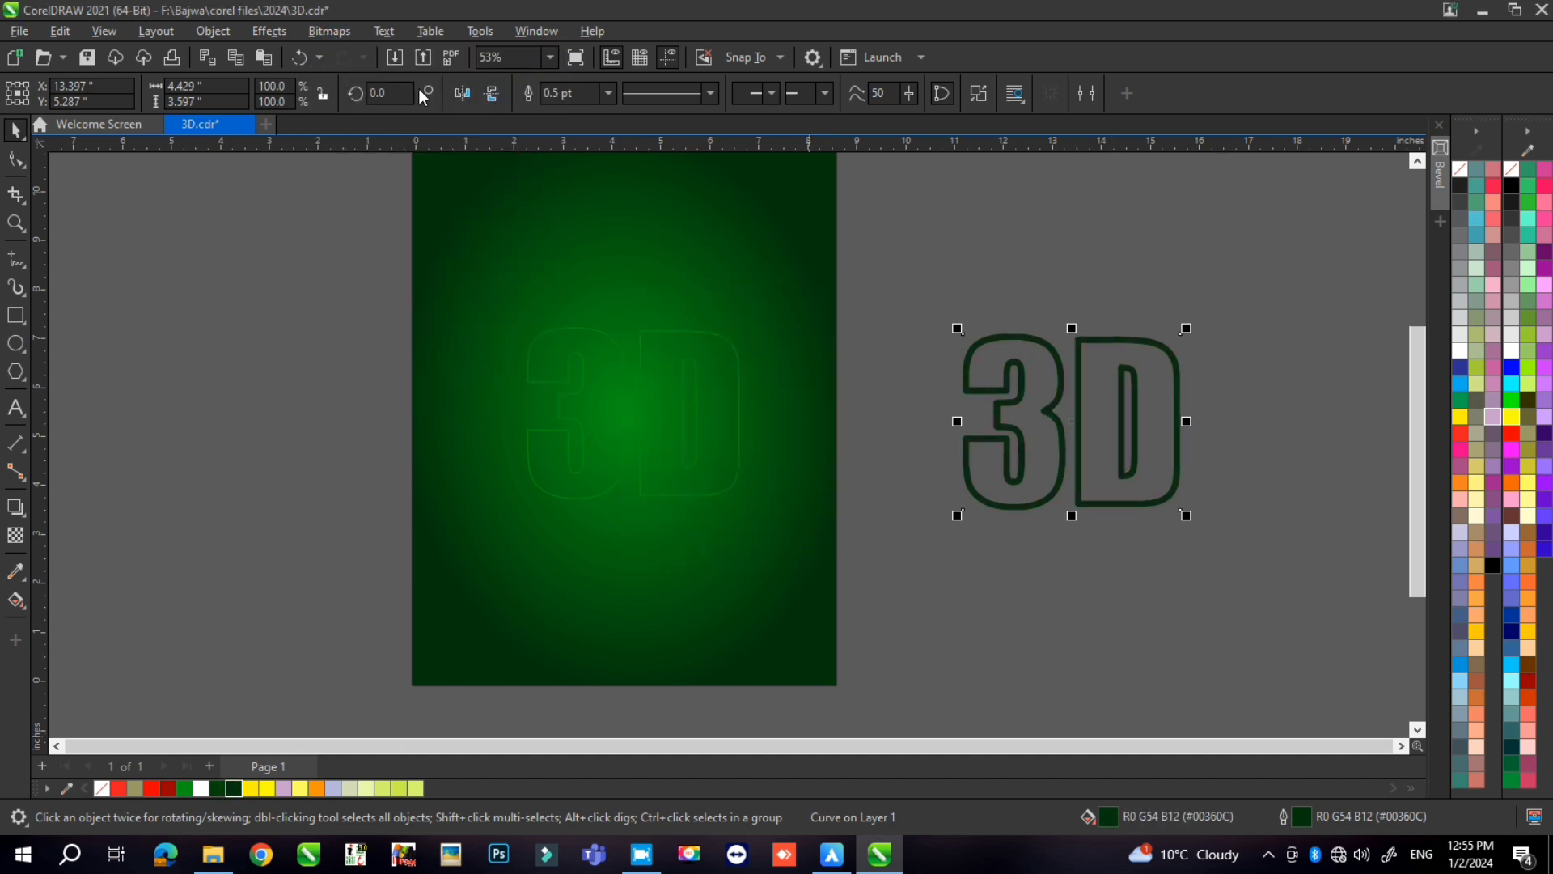
Apply a Gaussian Blur with a radius of about 64 pixels to the dark green 3D bitmap.
click(268, 31)
mouse_move(291, 148)
click(501, 193)
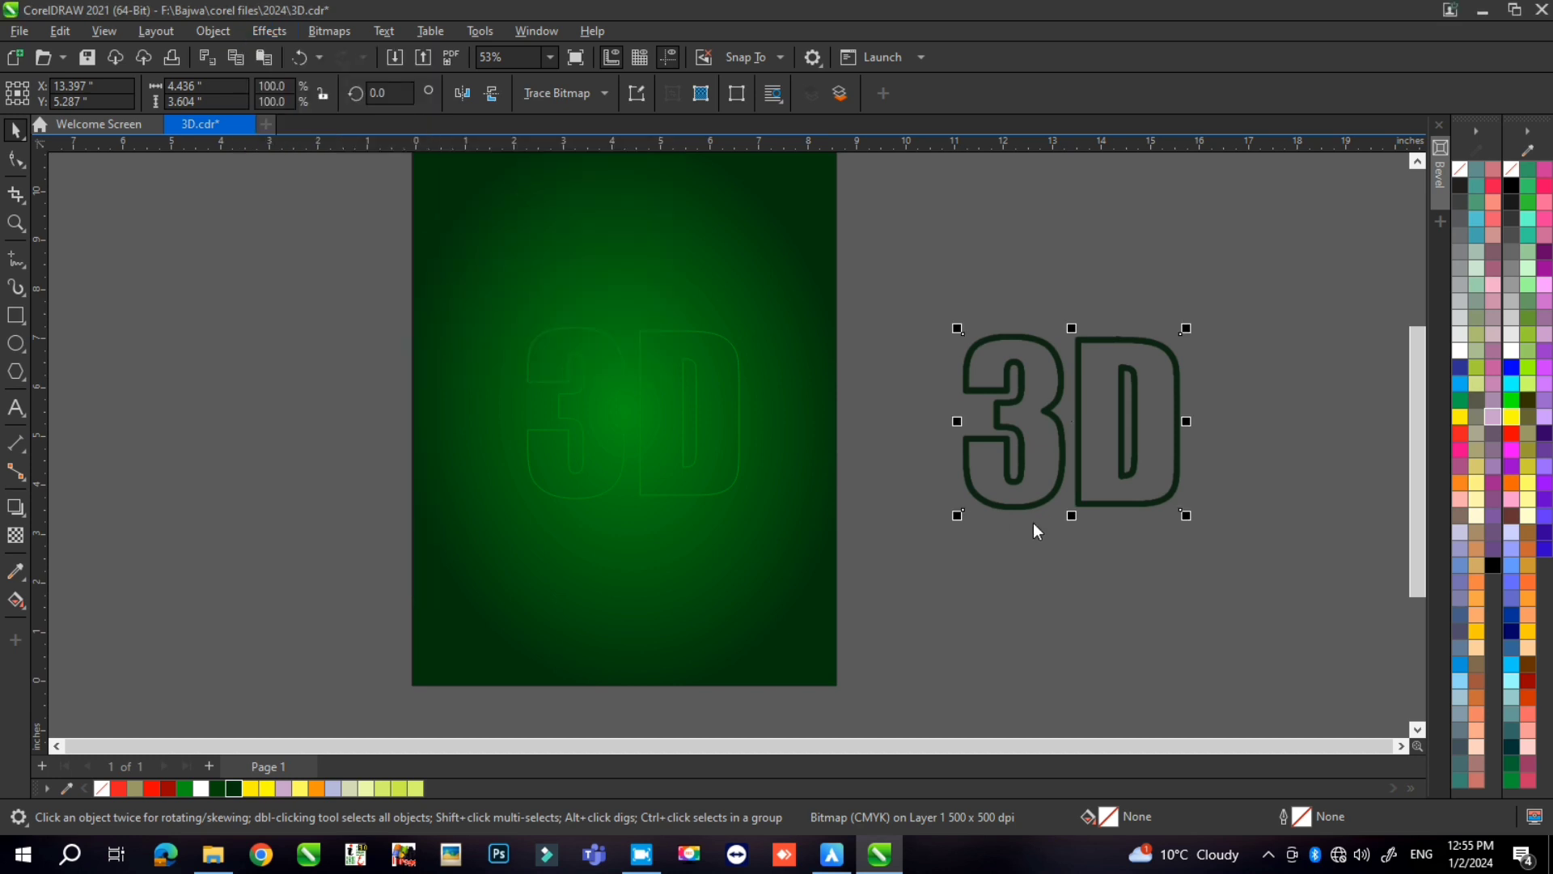
drag(904, 336, 787, 494)
drag(686, 543, 700, 543)
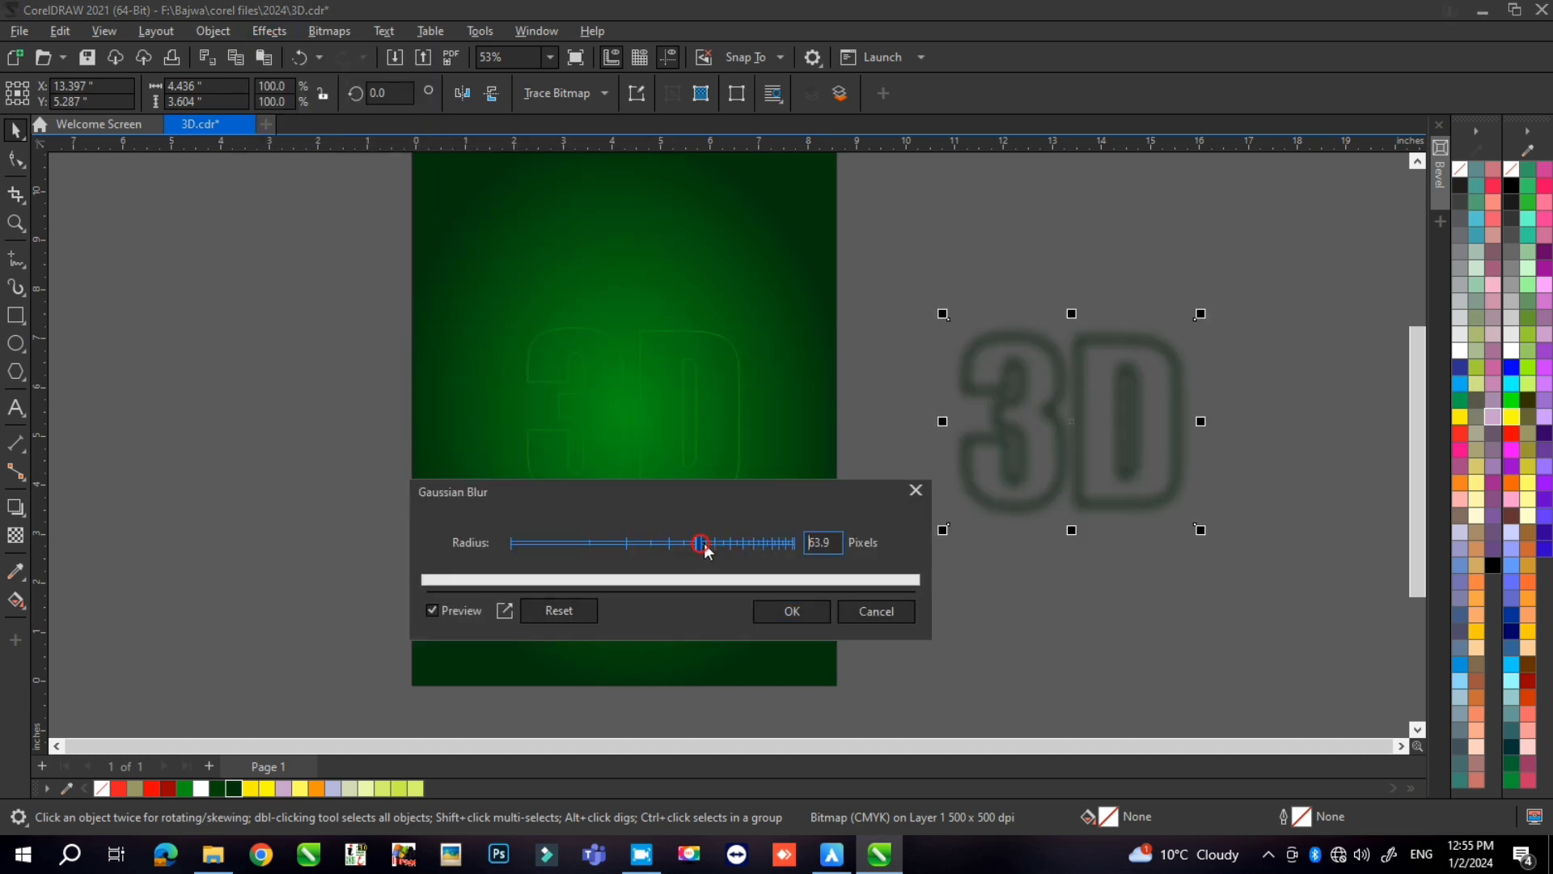
click(797, 614)
PowerClip the blurred 3D bitmap inside the green-outlined 3D text on the page.
right_click(1023, 446)
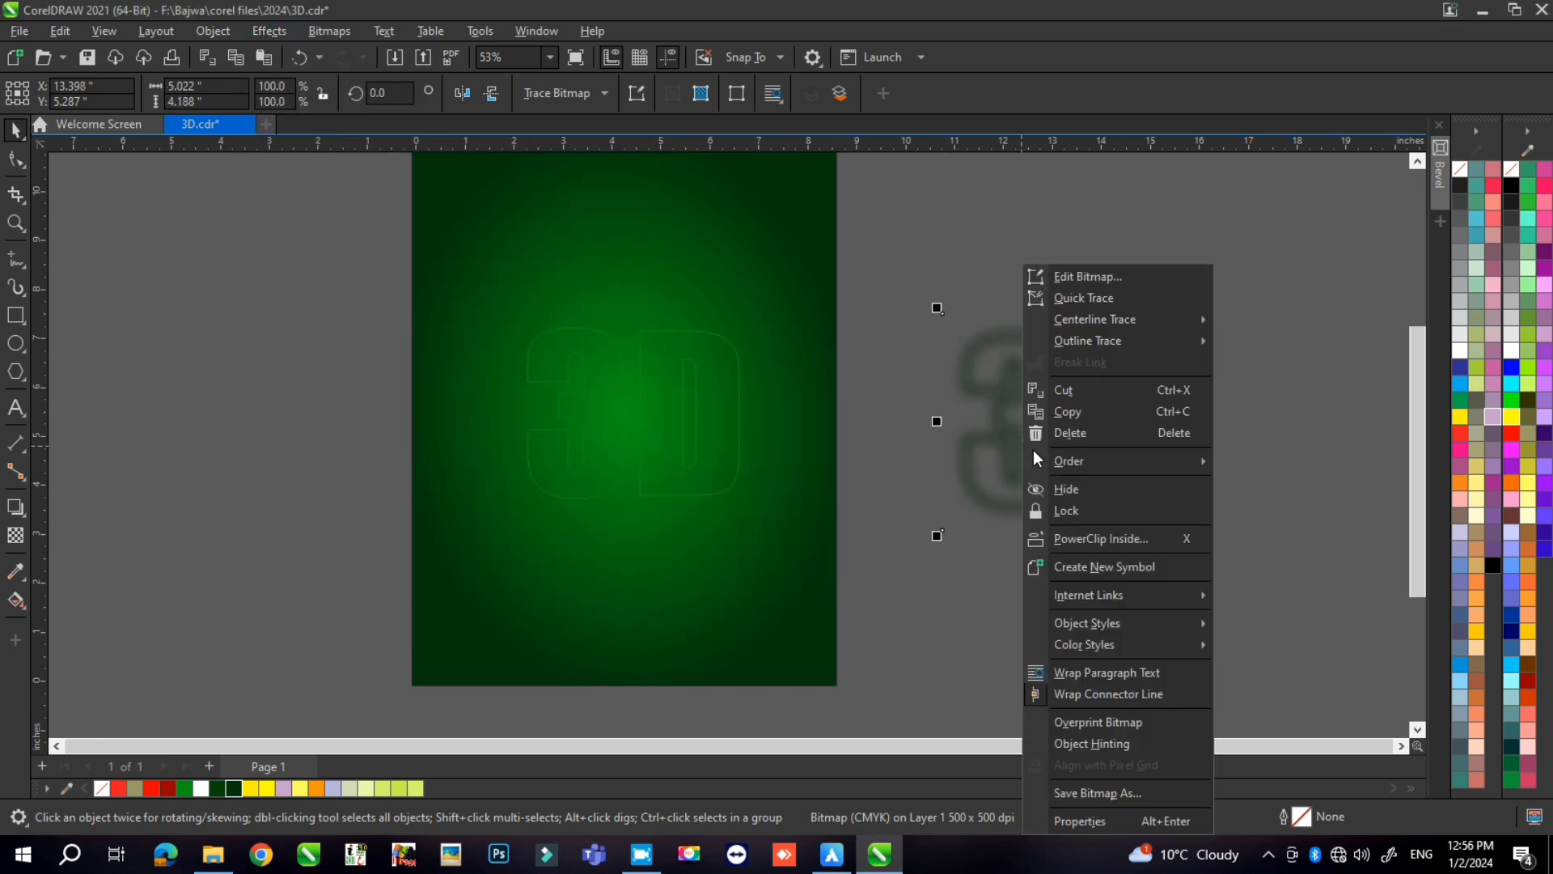
click(1094, 537)
click(650, 413)
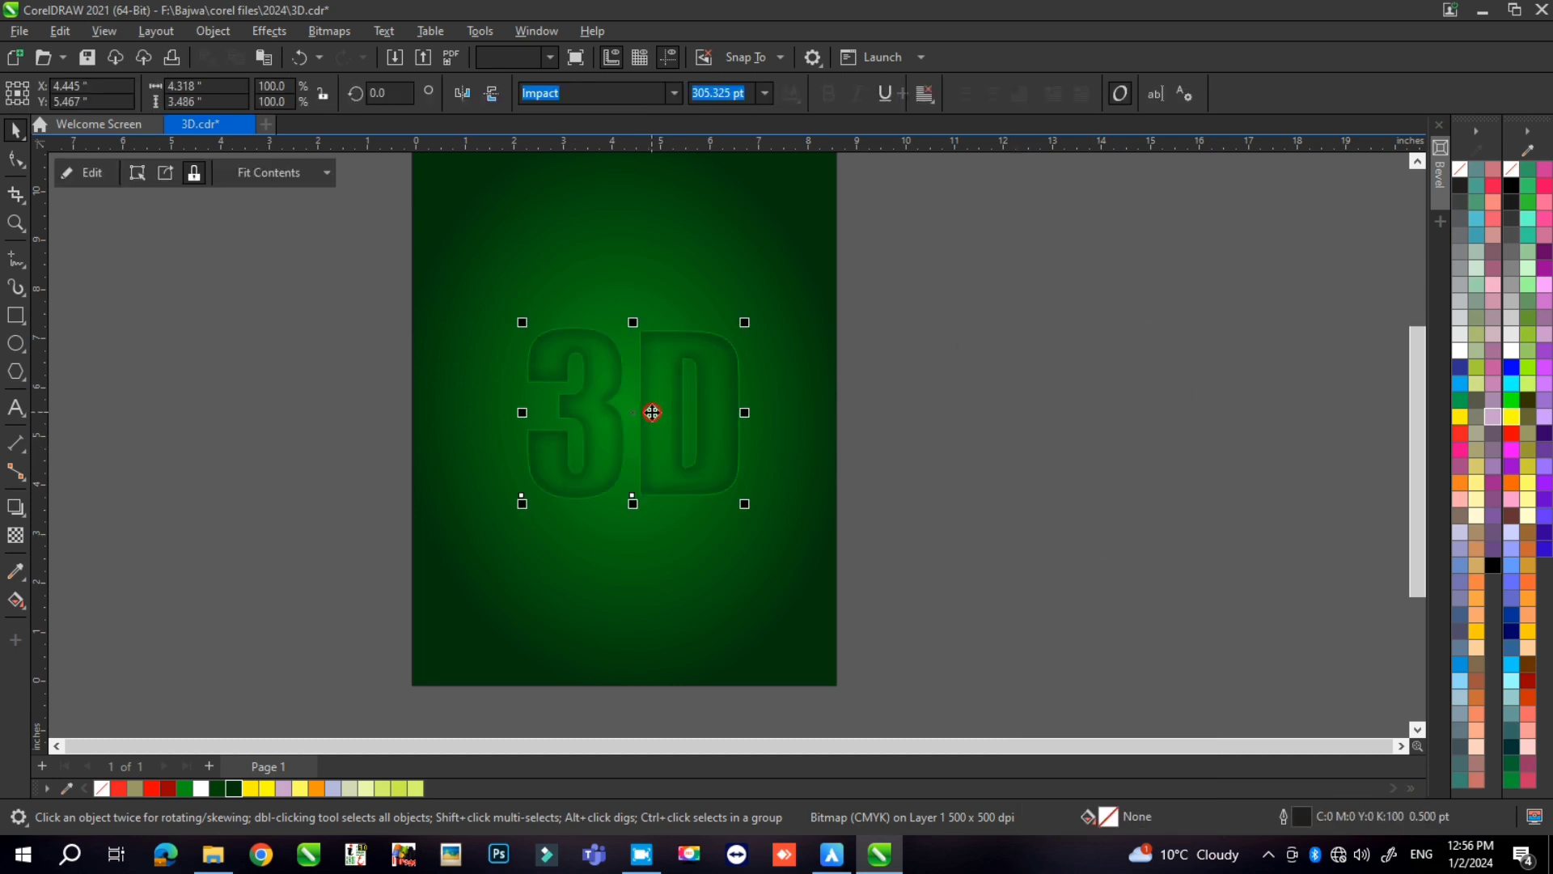
click(975, 412)
scroll(631, 390, up, 1)
scroll(778, 384, down, 2)
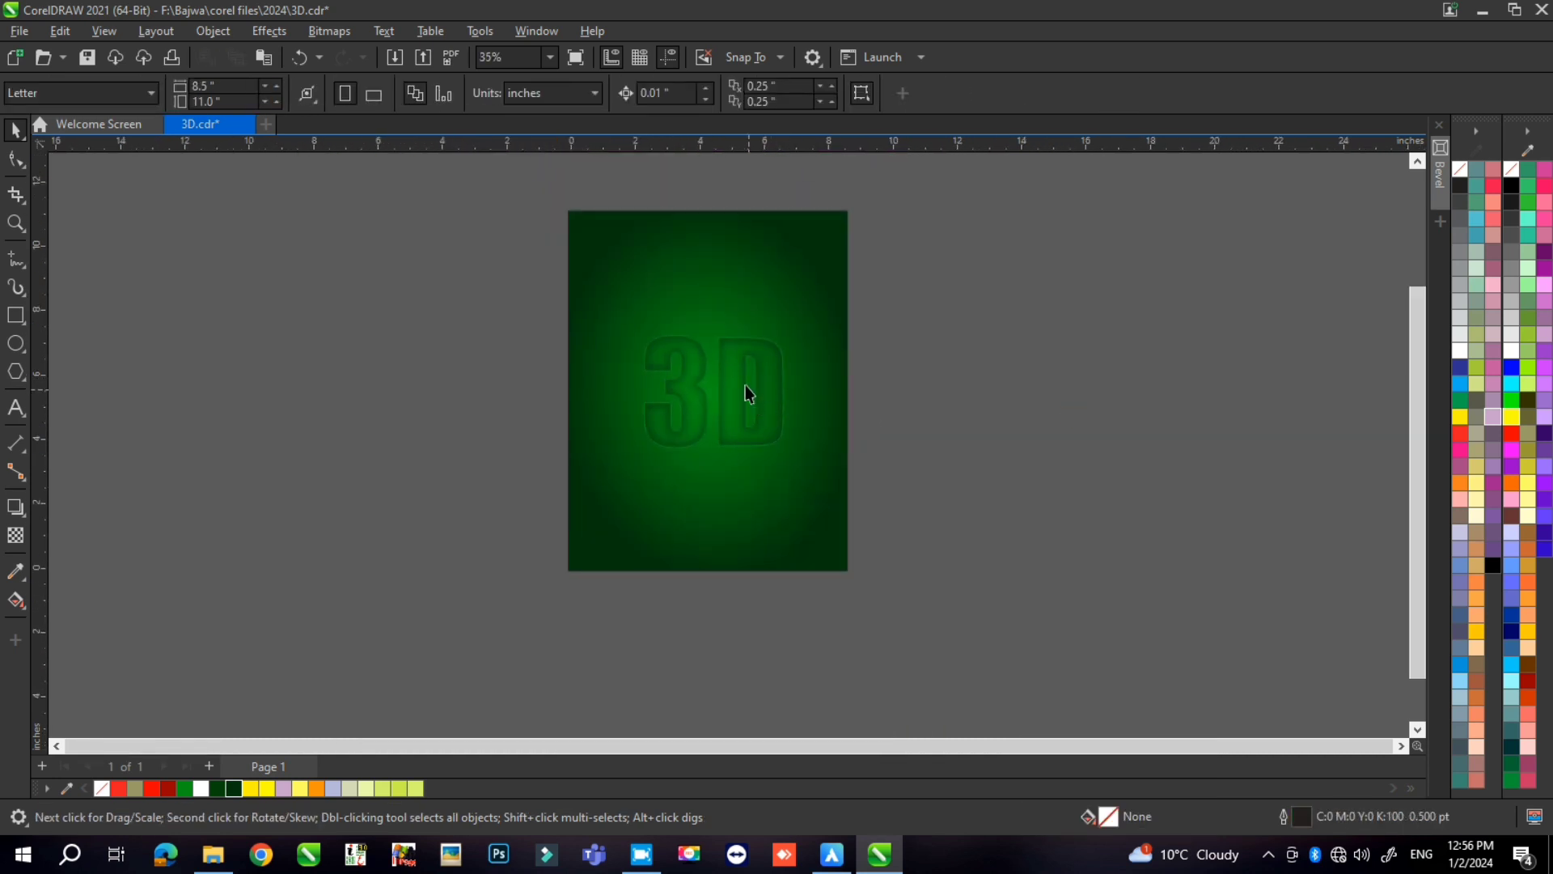
Enlarge the 3D text with its clipped shadow to about 5.18 by 4.18 inches.
scroll(745, 385, up, 2)
click(744, 360)
drag(831, 324, 859, 302)
click(1134, 364)
click(730, 412)
scroll(731, 412, down, 1)
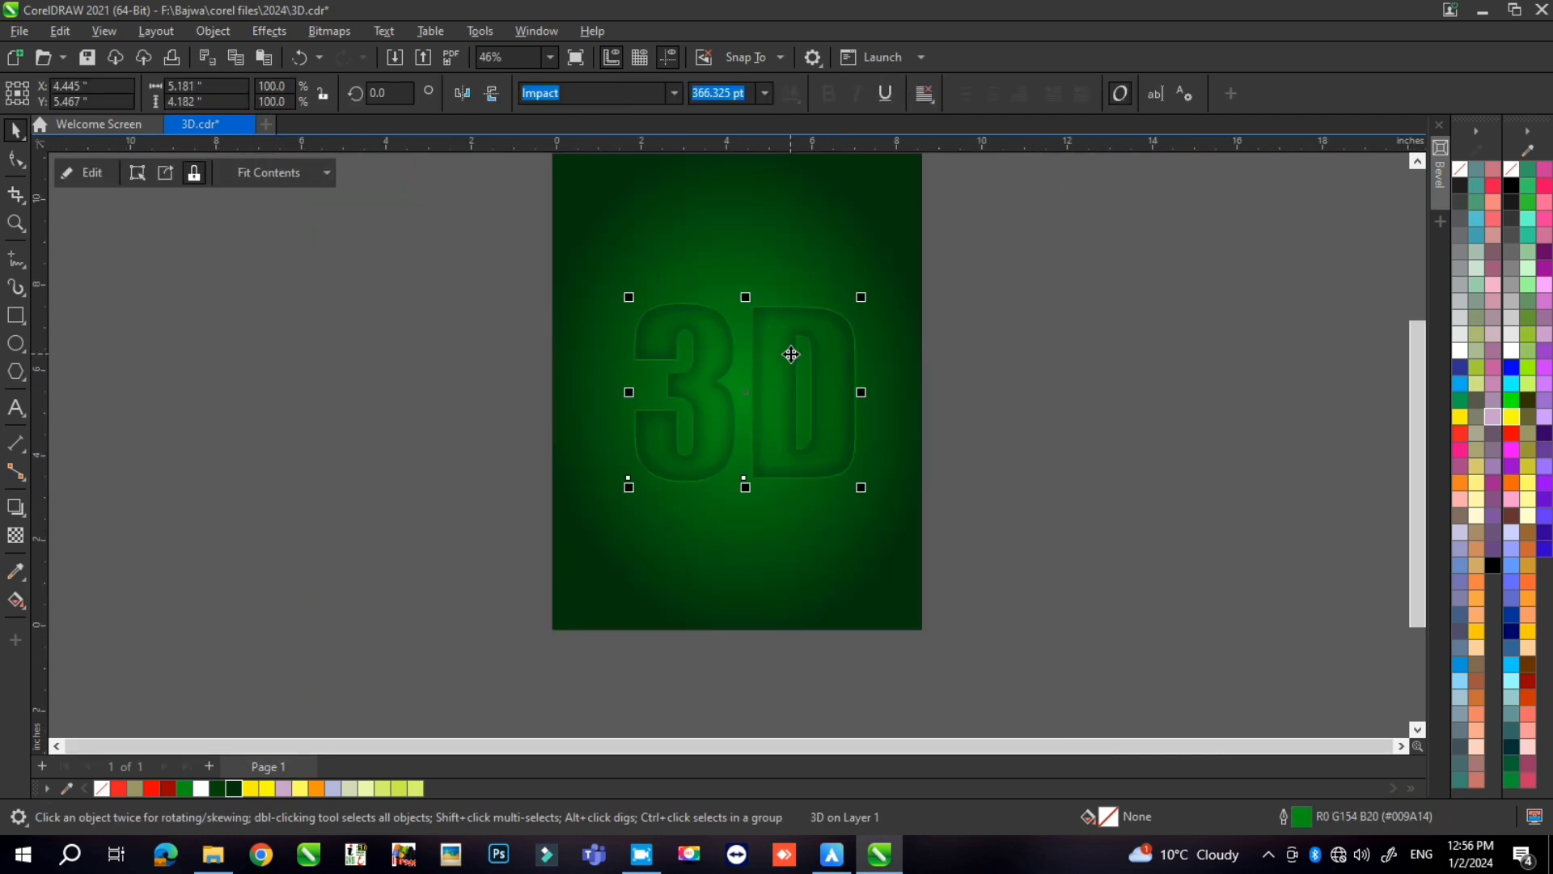
Undo the text enlargement and the PowerClip of the blurred bitmap.
click(1051, 384)
key(ctrl+z)
key(ctrl+z)
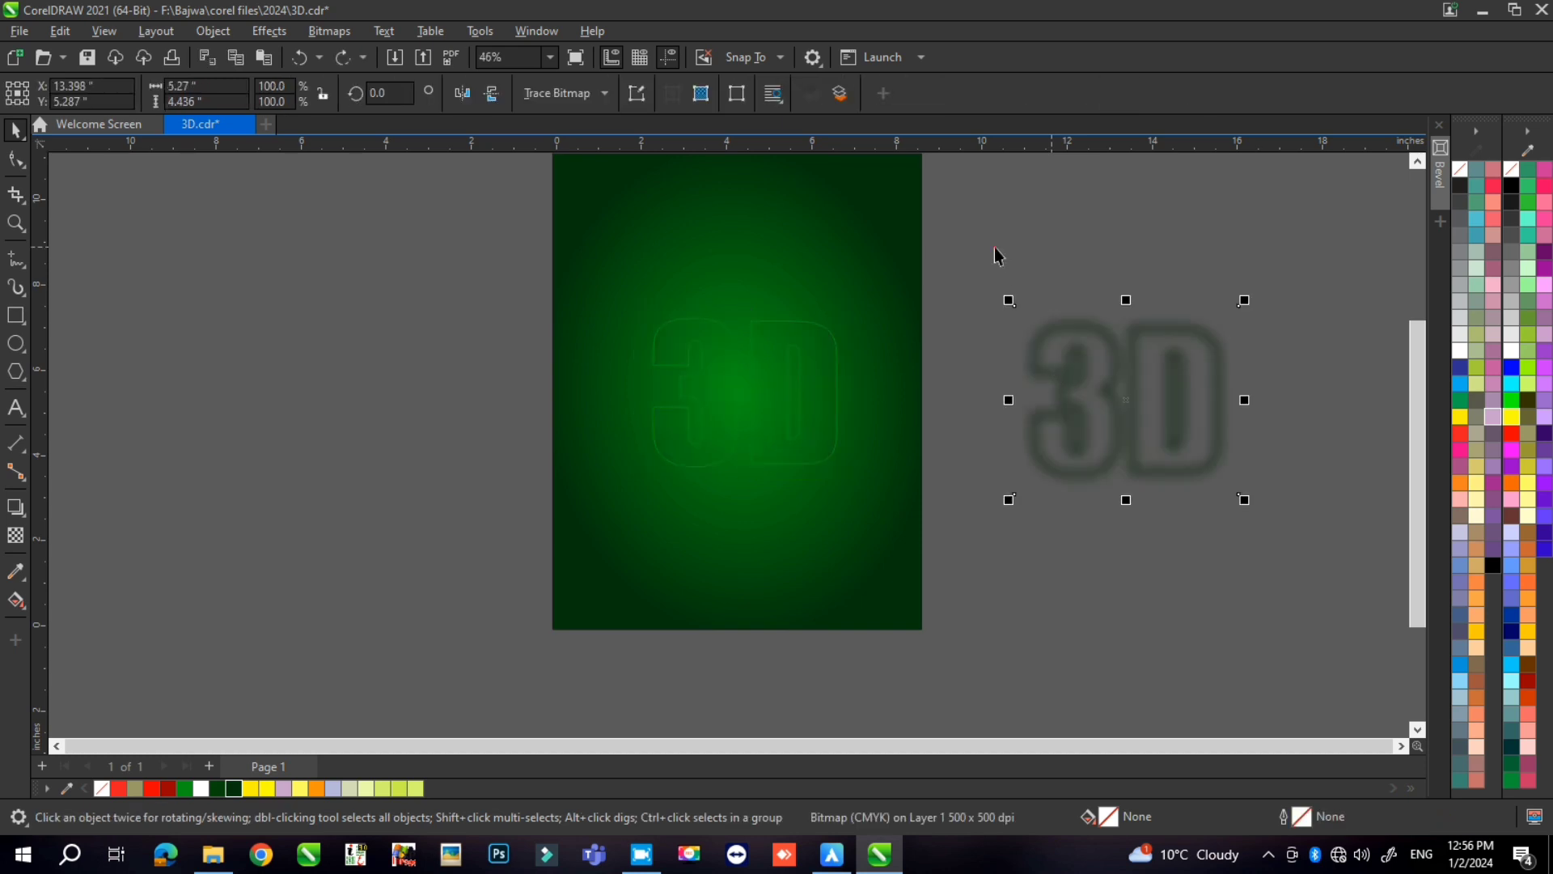
click(998, 256)
scroll(786, 377, up, 1)
click(788, 378)
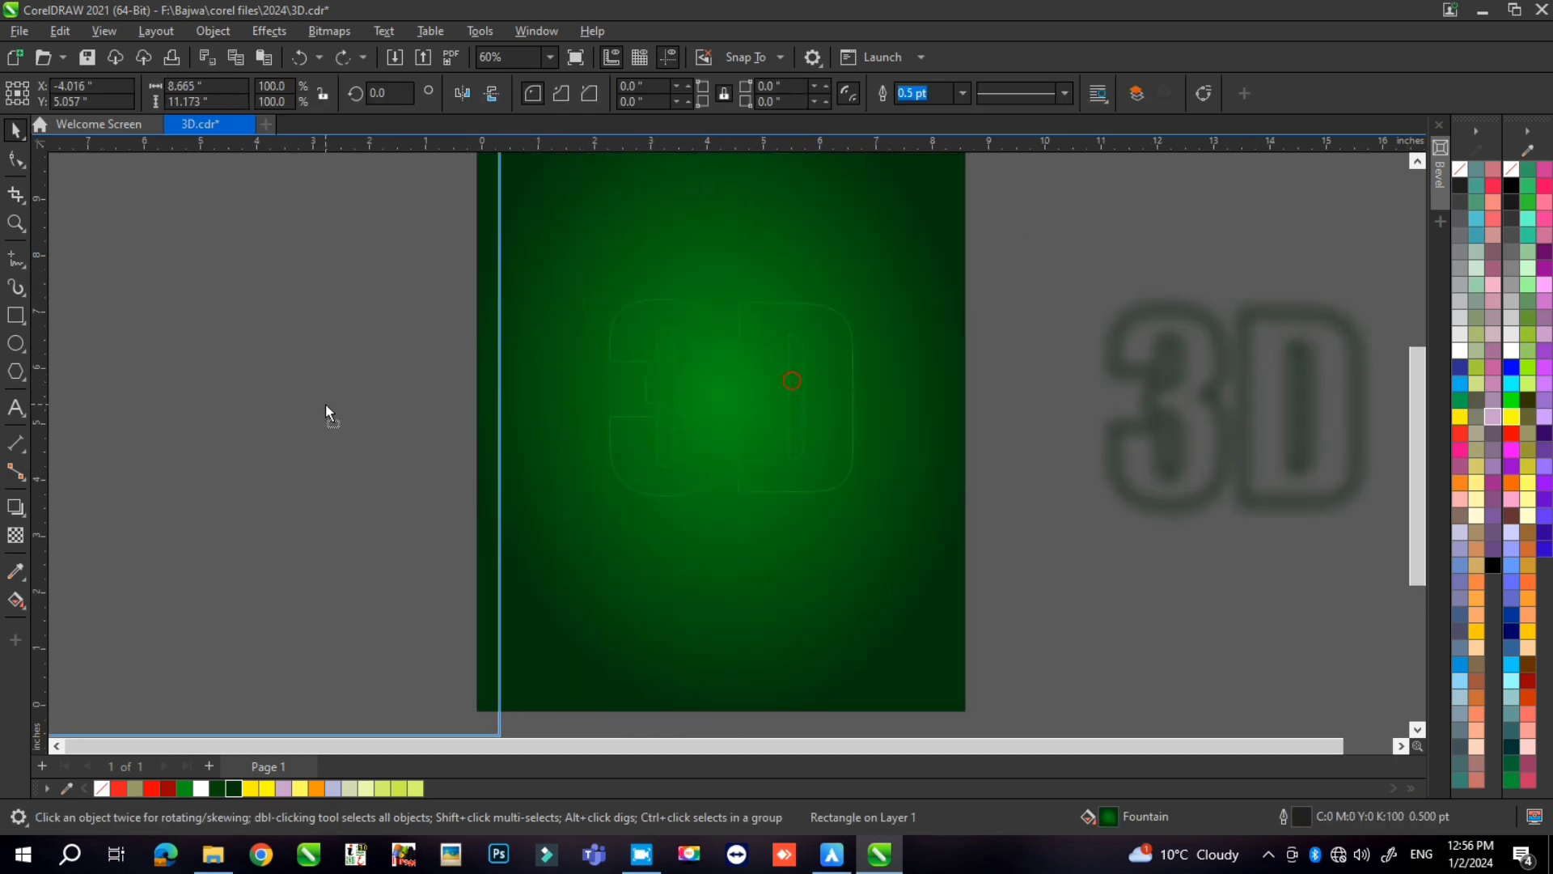
drag(325, 405, 324, 407)
key(ctrl+z)
Place a copy of the green-outlined 3D text in the empty area on the other side of the page from the blurred bitmap.
click(282, 419)
click(659, 377)
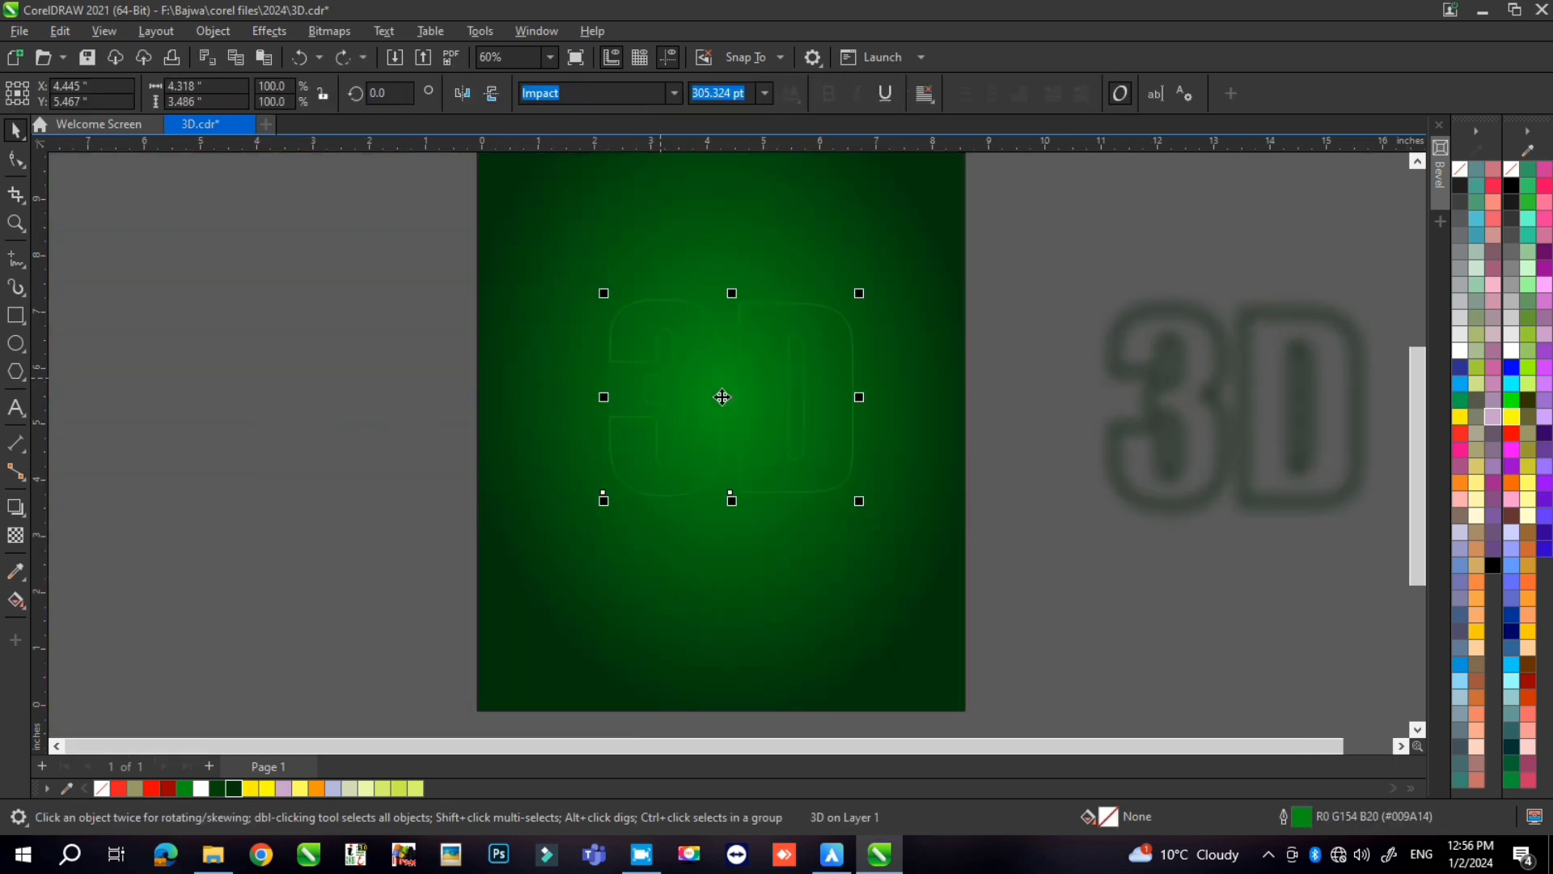
drag(731, 399, 293, 405)
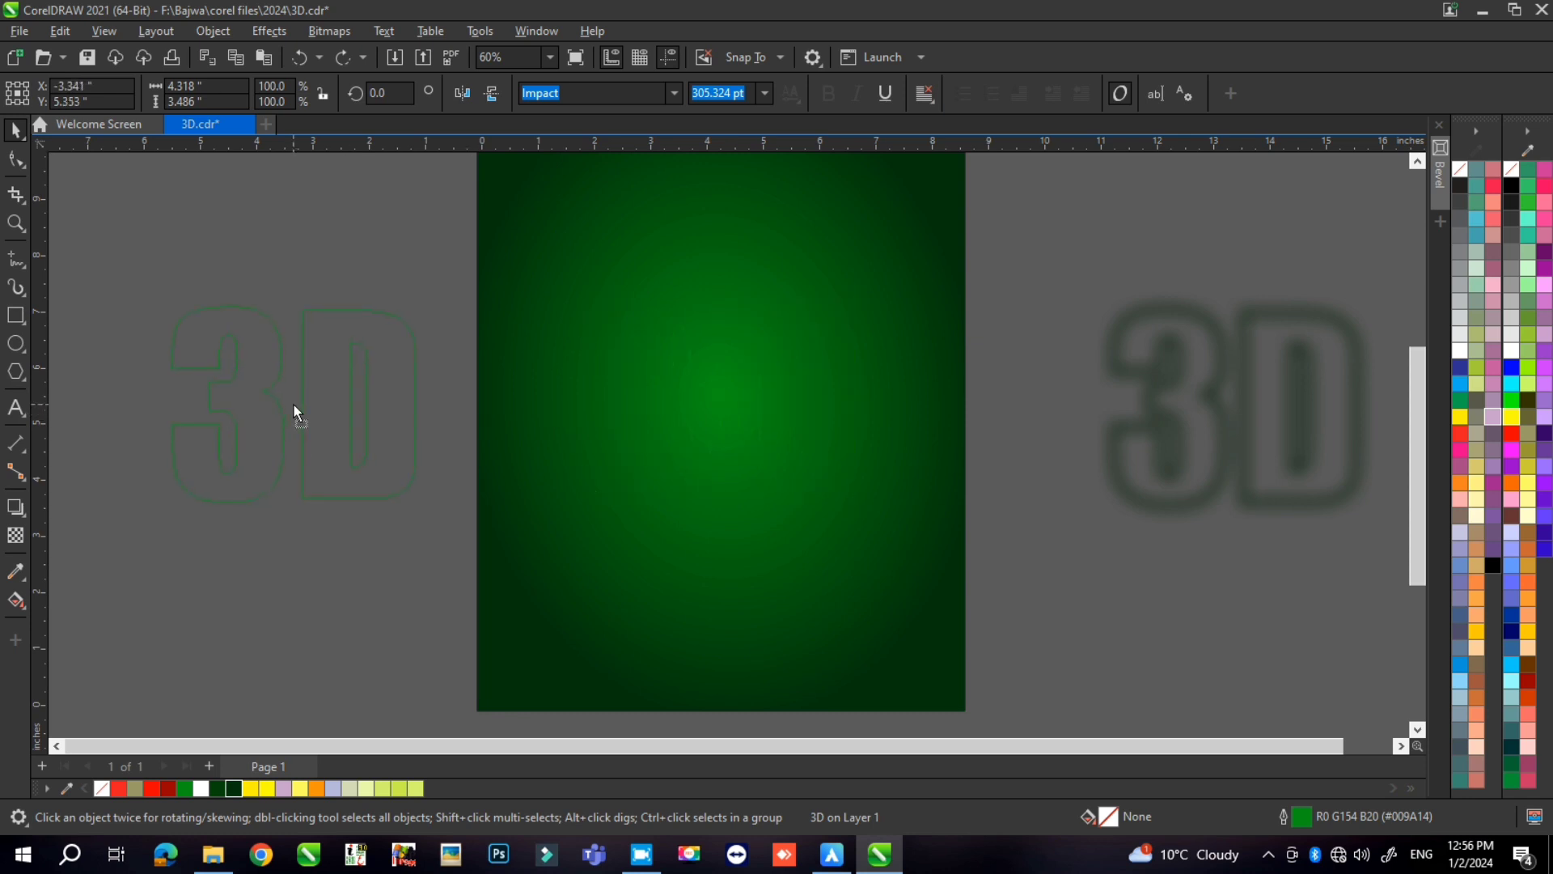
Place the blurred 3D bitmap as a PowerClip inside the outlined 3D text at the centre of the page.
click(1161, 393)
right_click(1161, 388)
click(1216, 539)
click(745, 458)
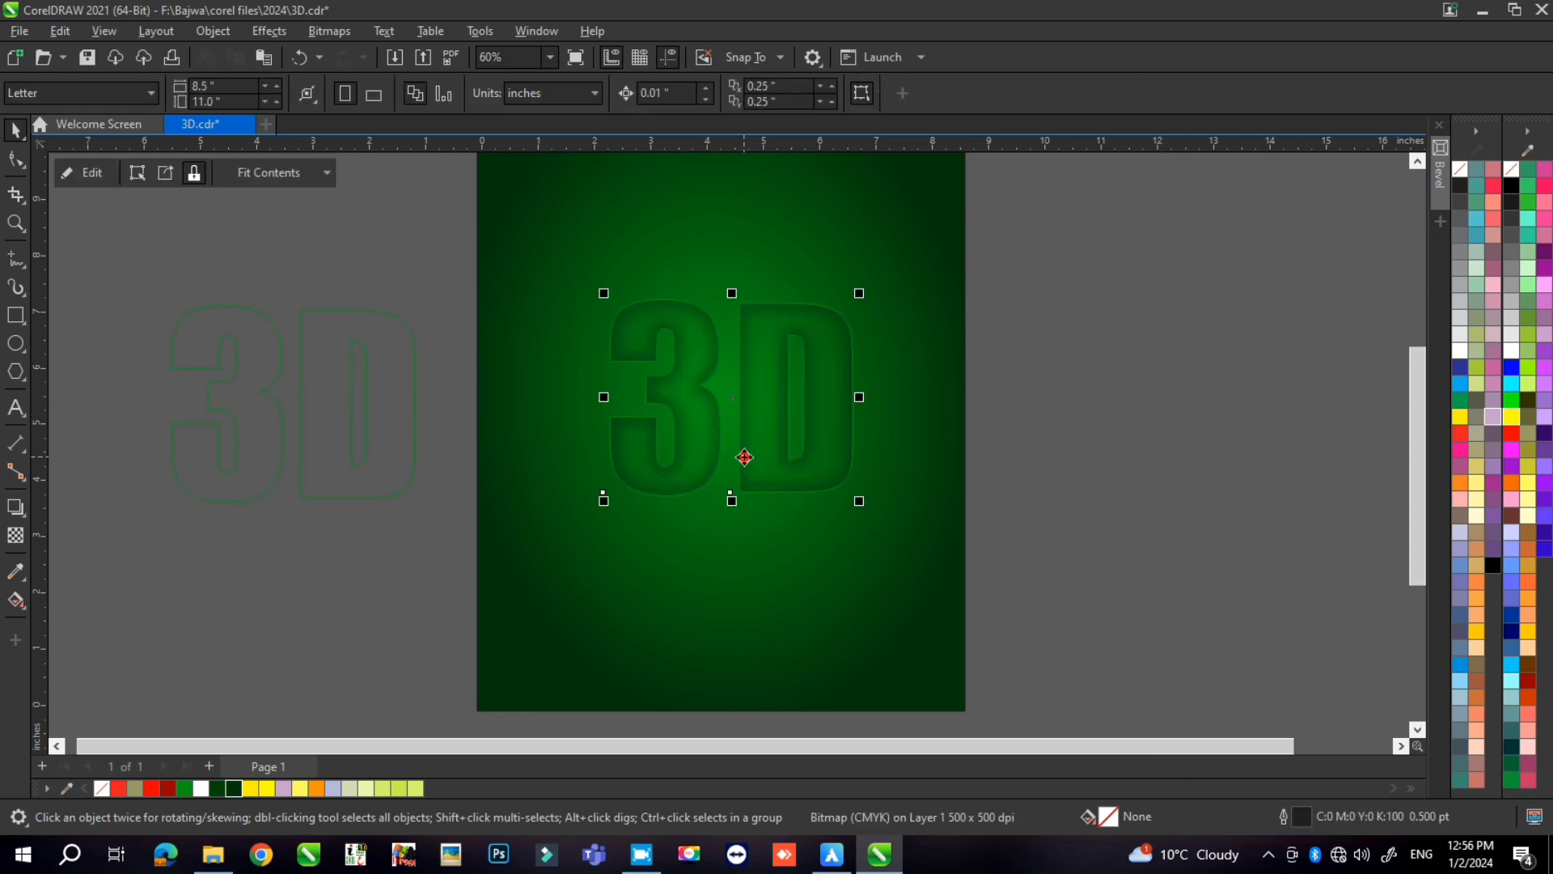
scroll(775, 356, up, 1)
scroll(790, 388, down, 1)
click(1153, 383)
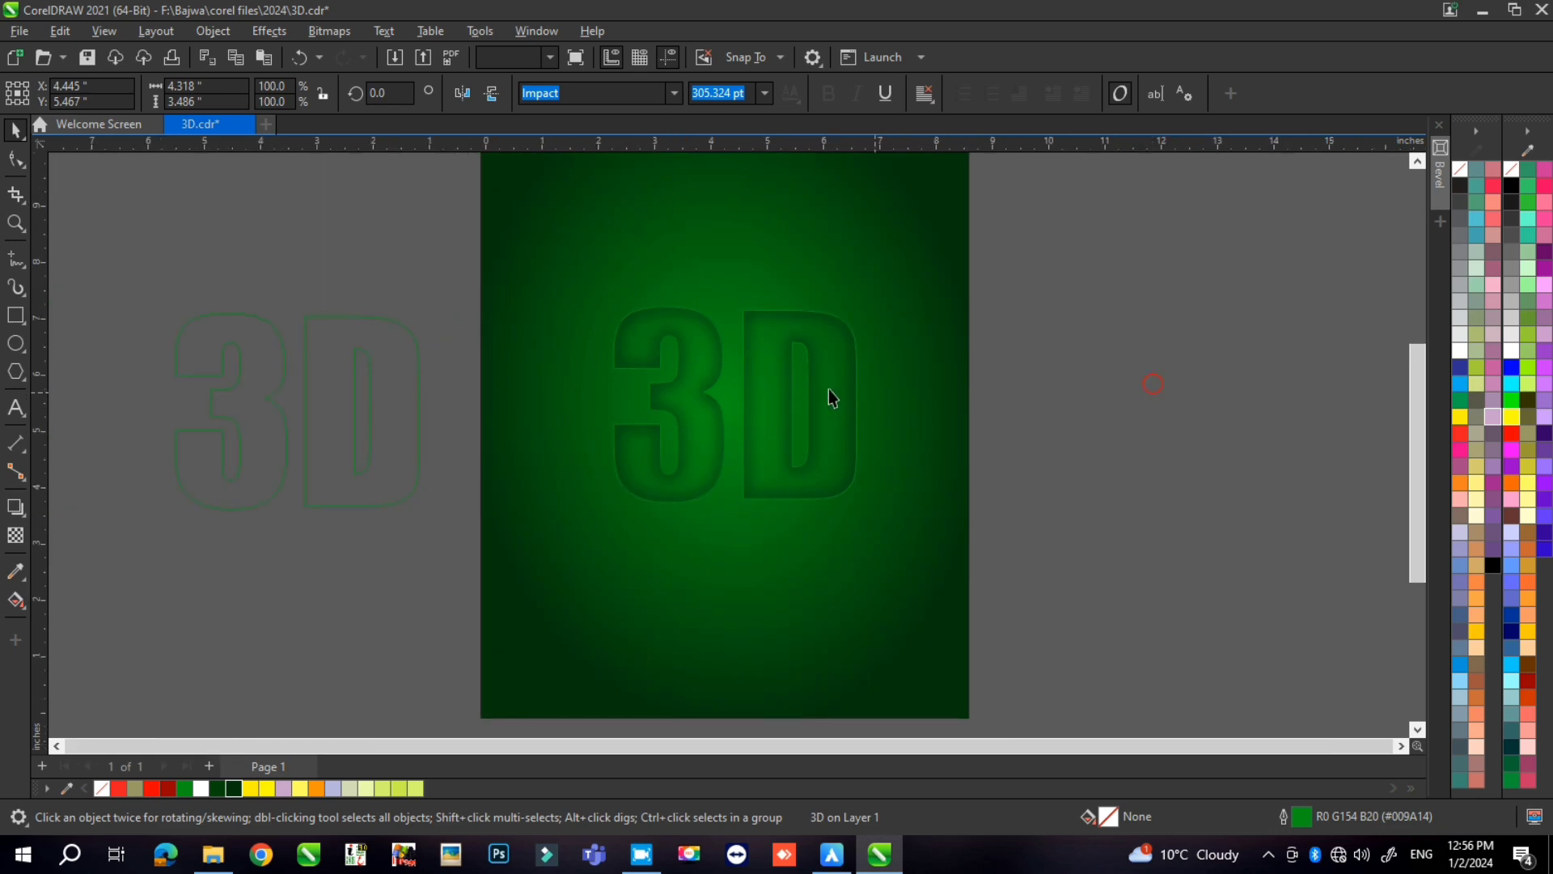
Remove the green outline from the 3D text that holds the clipped blur.
click(752, 376)
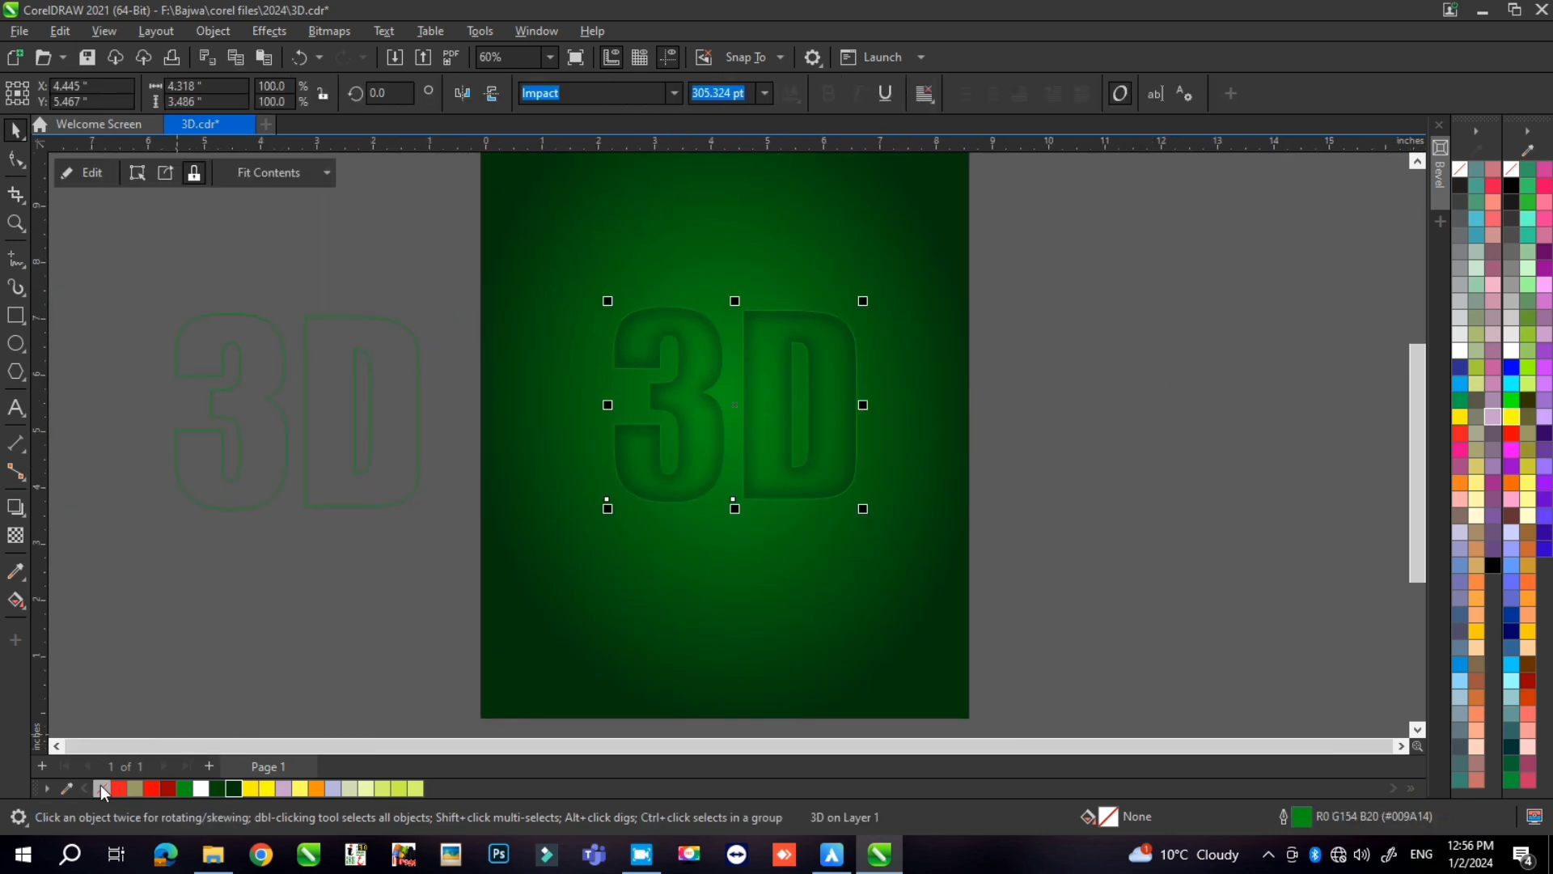
right_click(102, 789)
key(Escape)
scroll(834, 397, down, 1)
scroll(833, 396, up, 1)
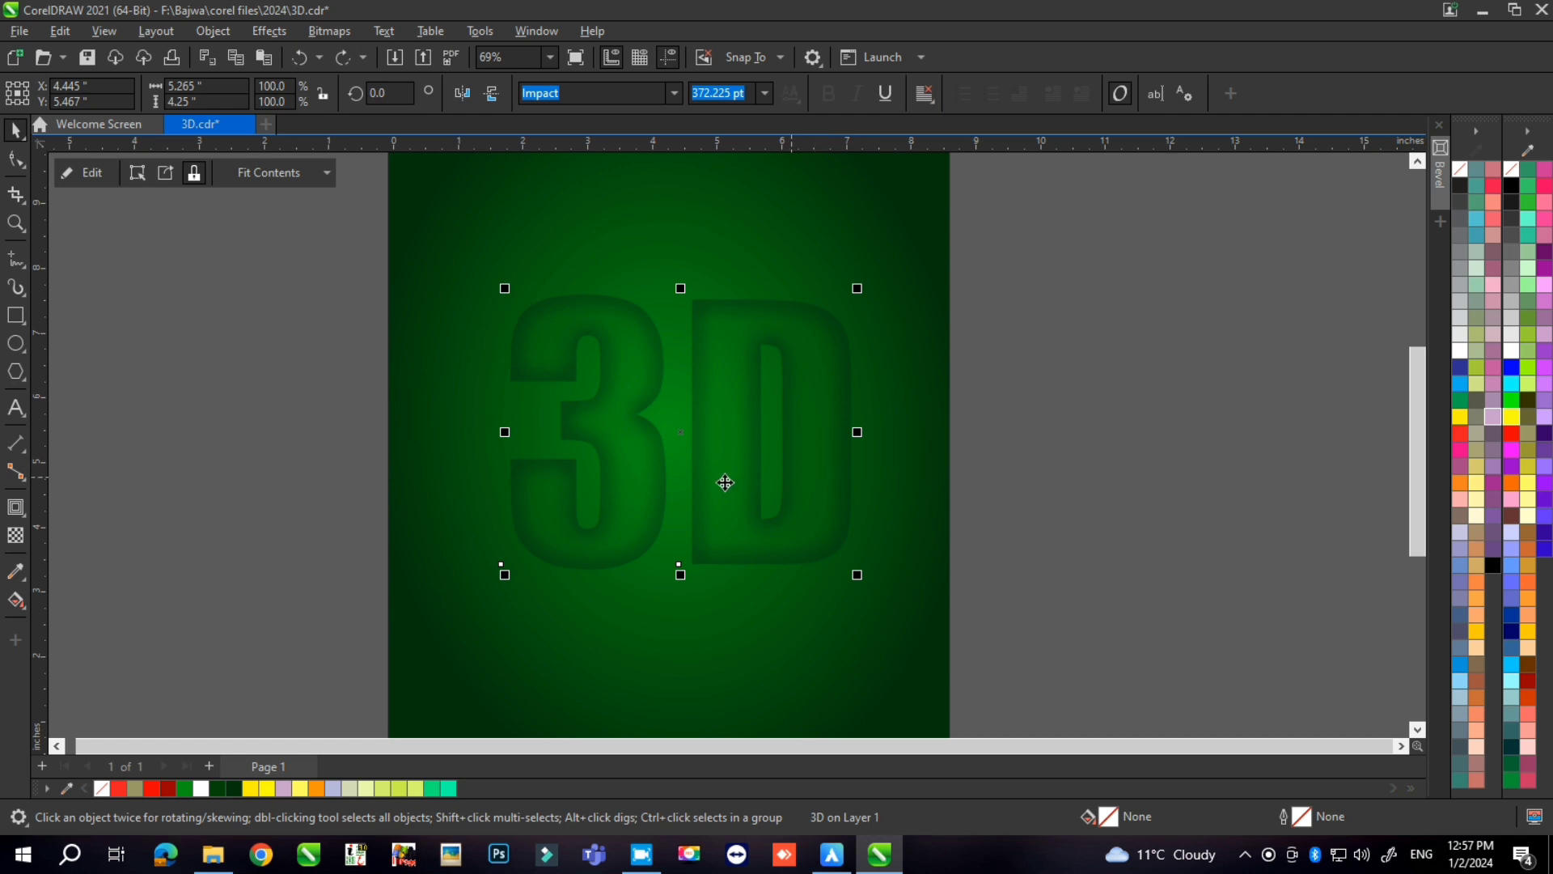
Edit the 3D text's PowerClip contents, duplicate the blurred bitmap in place to deepen the shadow, and finish editing.
ctrl+click(726, 483)
right_click(724, 481)
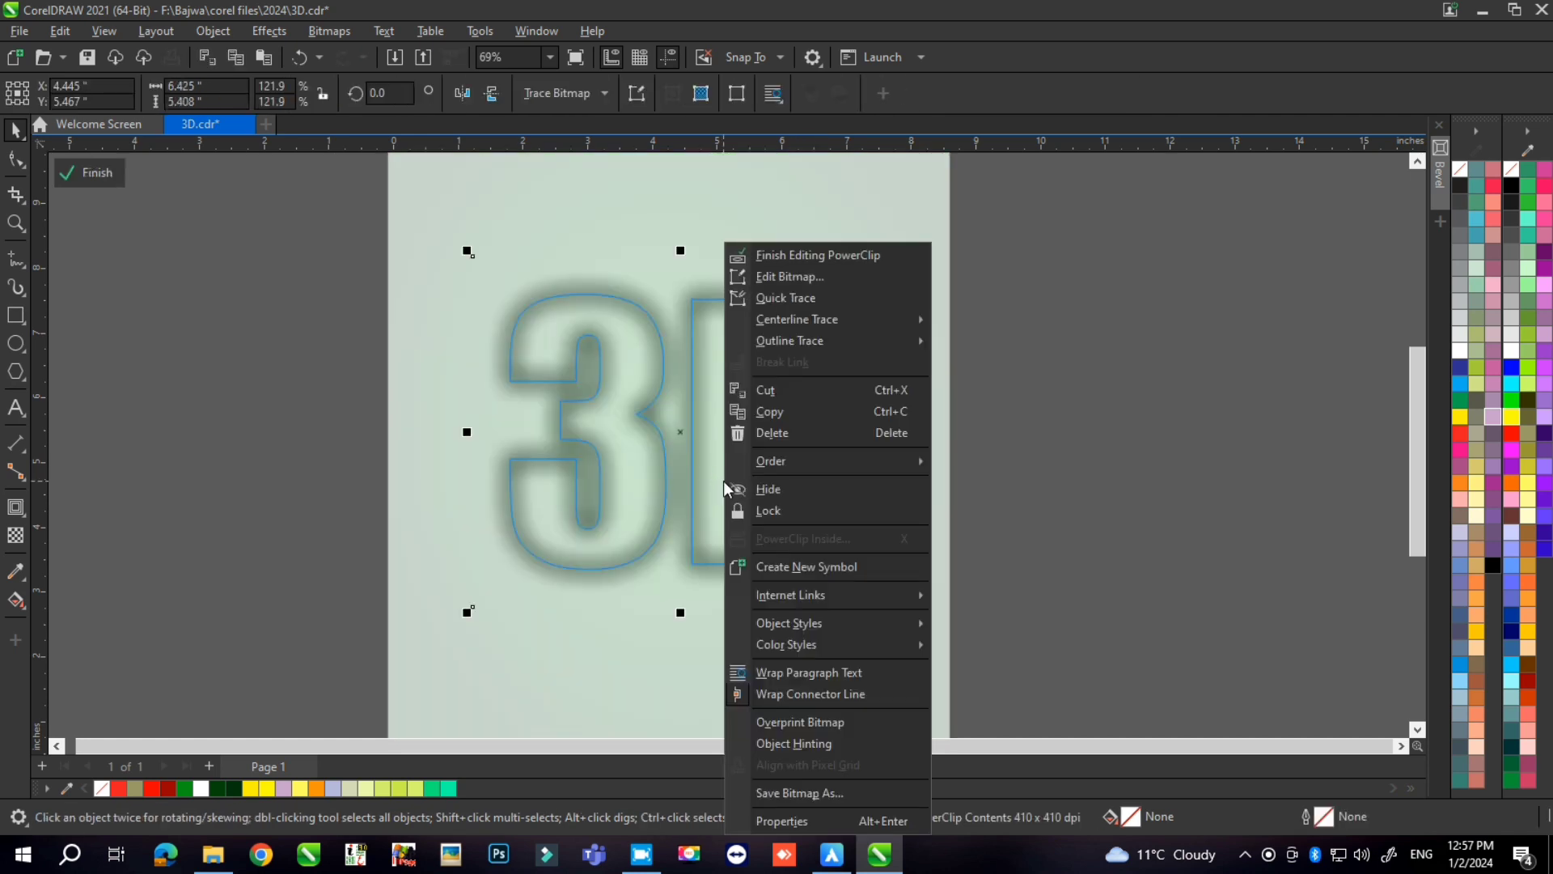
click(782, 424)
right_click(1062, 362)
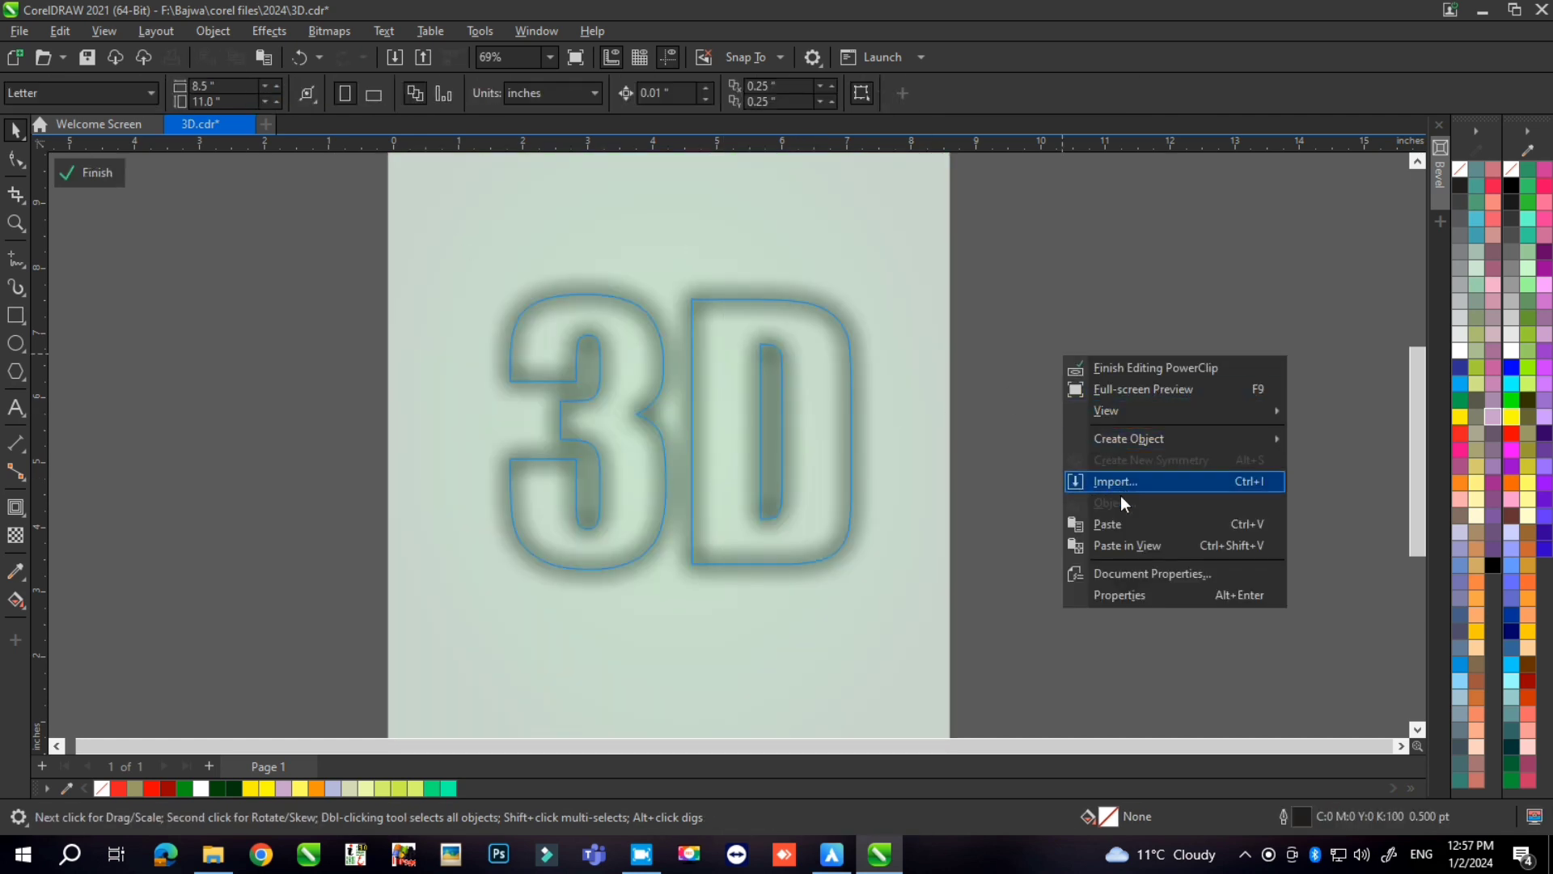
click(1120, 520)
click(1096, 427)
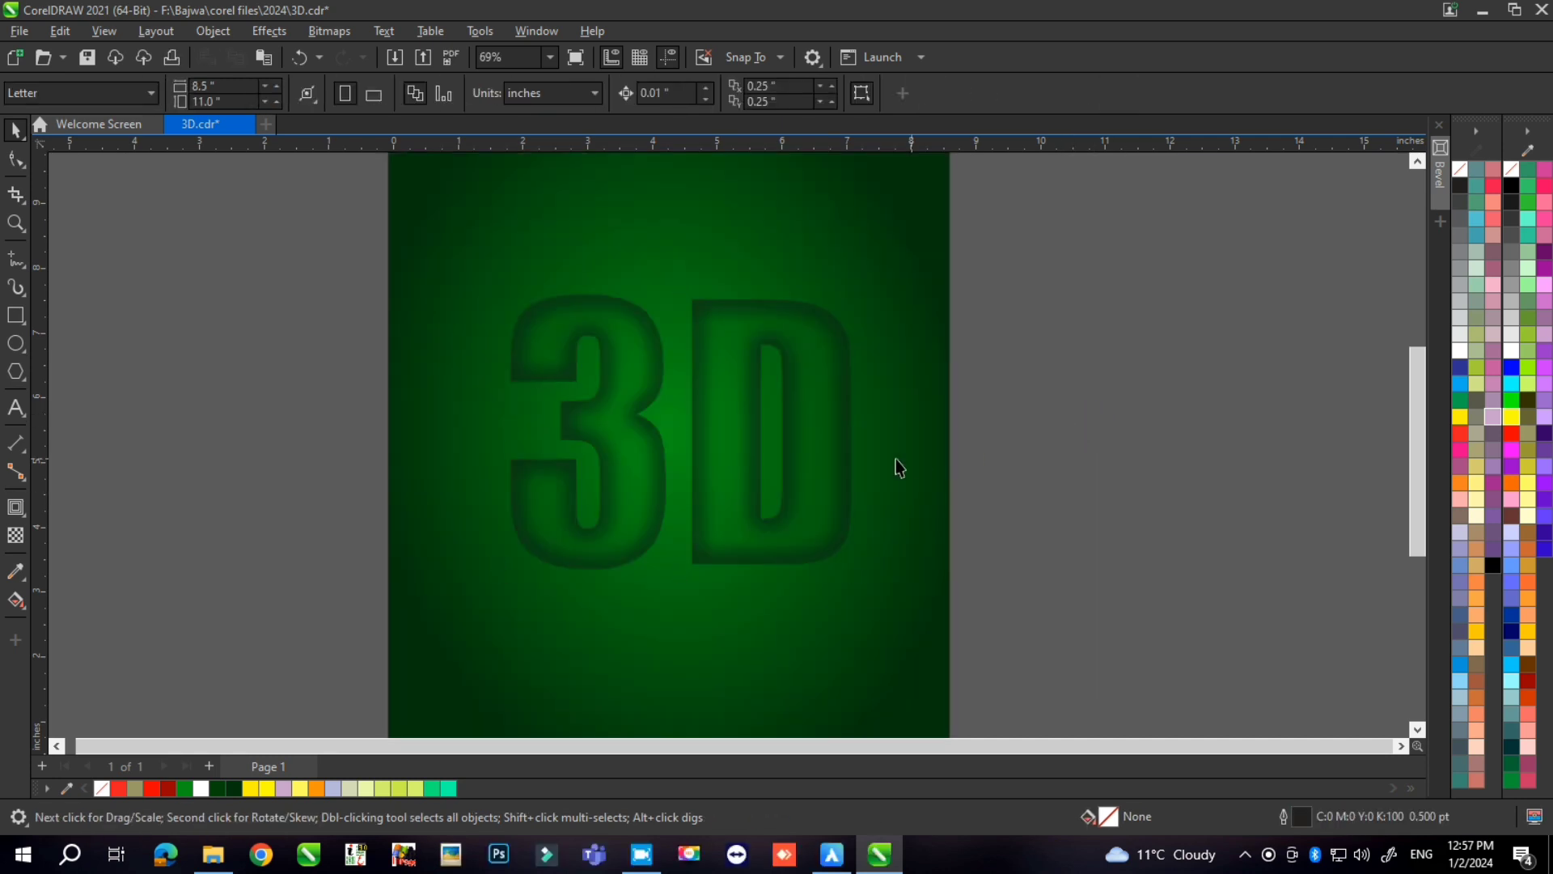
scroll(774, 387, down, 4)
scroll(745, 356, up, 2)
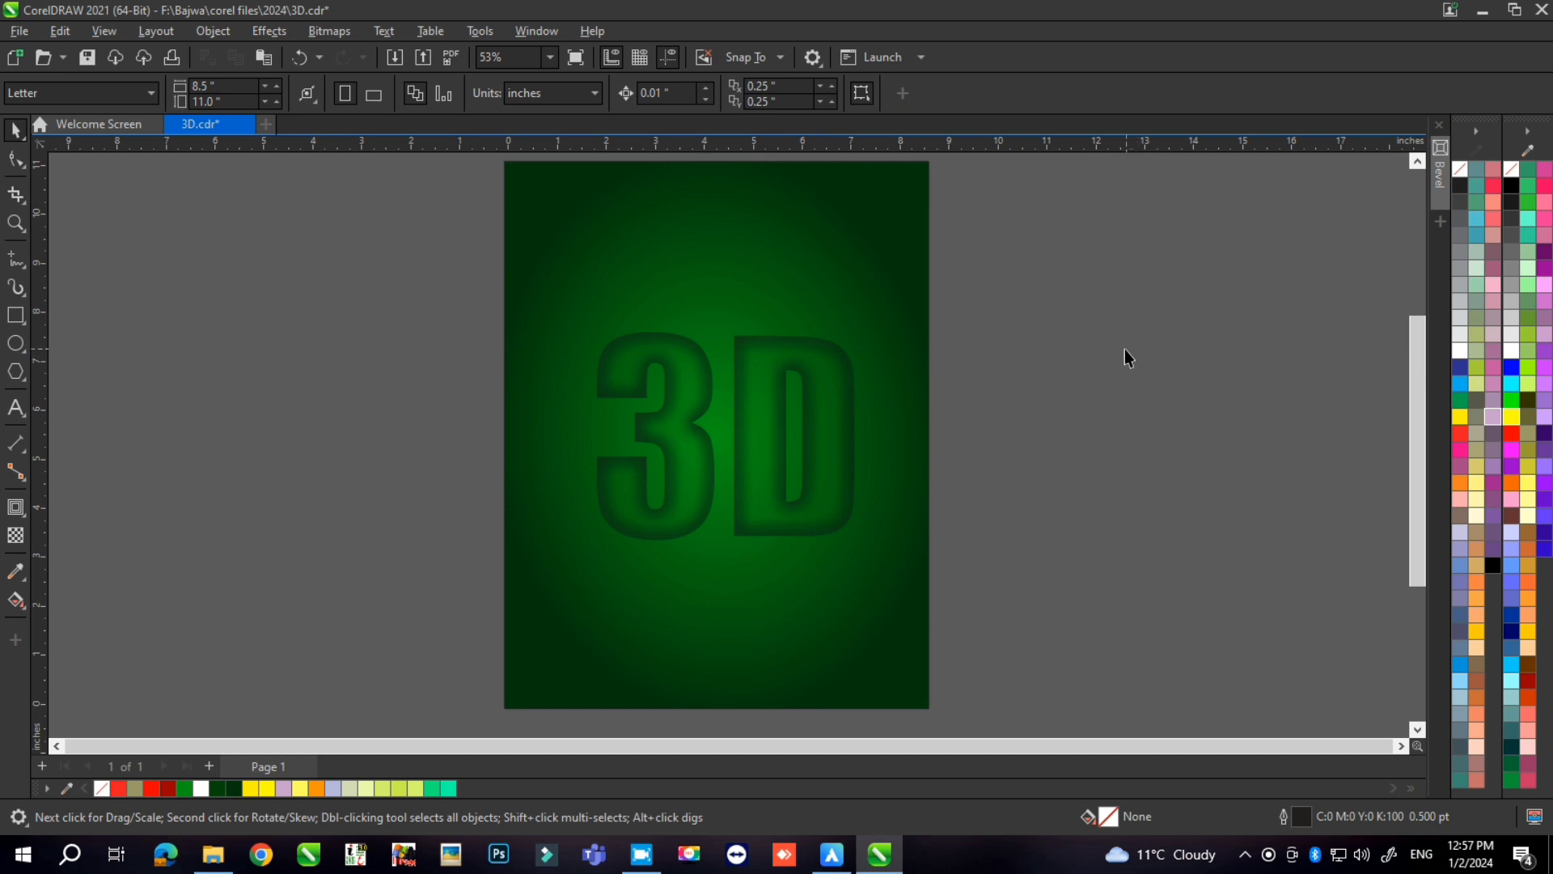
Give the clipped 3D text a green outline (R0 G154 B20) with a width of 4 pt.
scroll(1121, 351, up, 1)
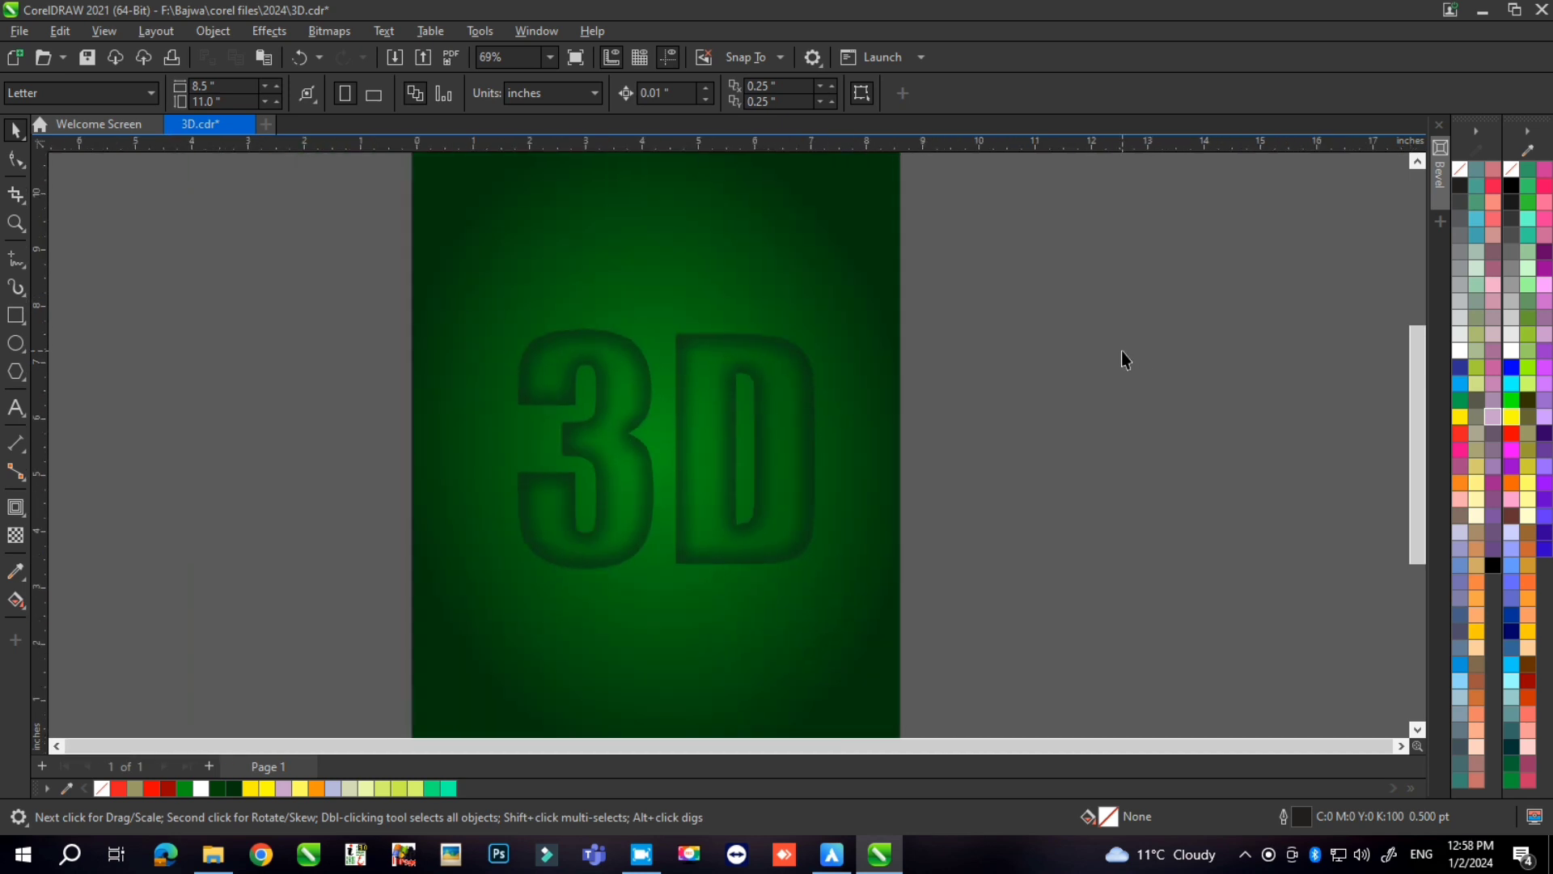
scroll(659, 440, up, 2)
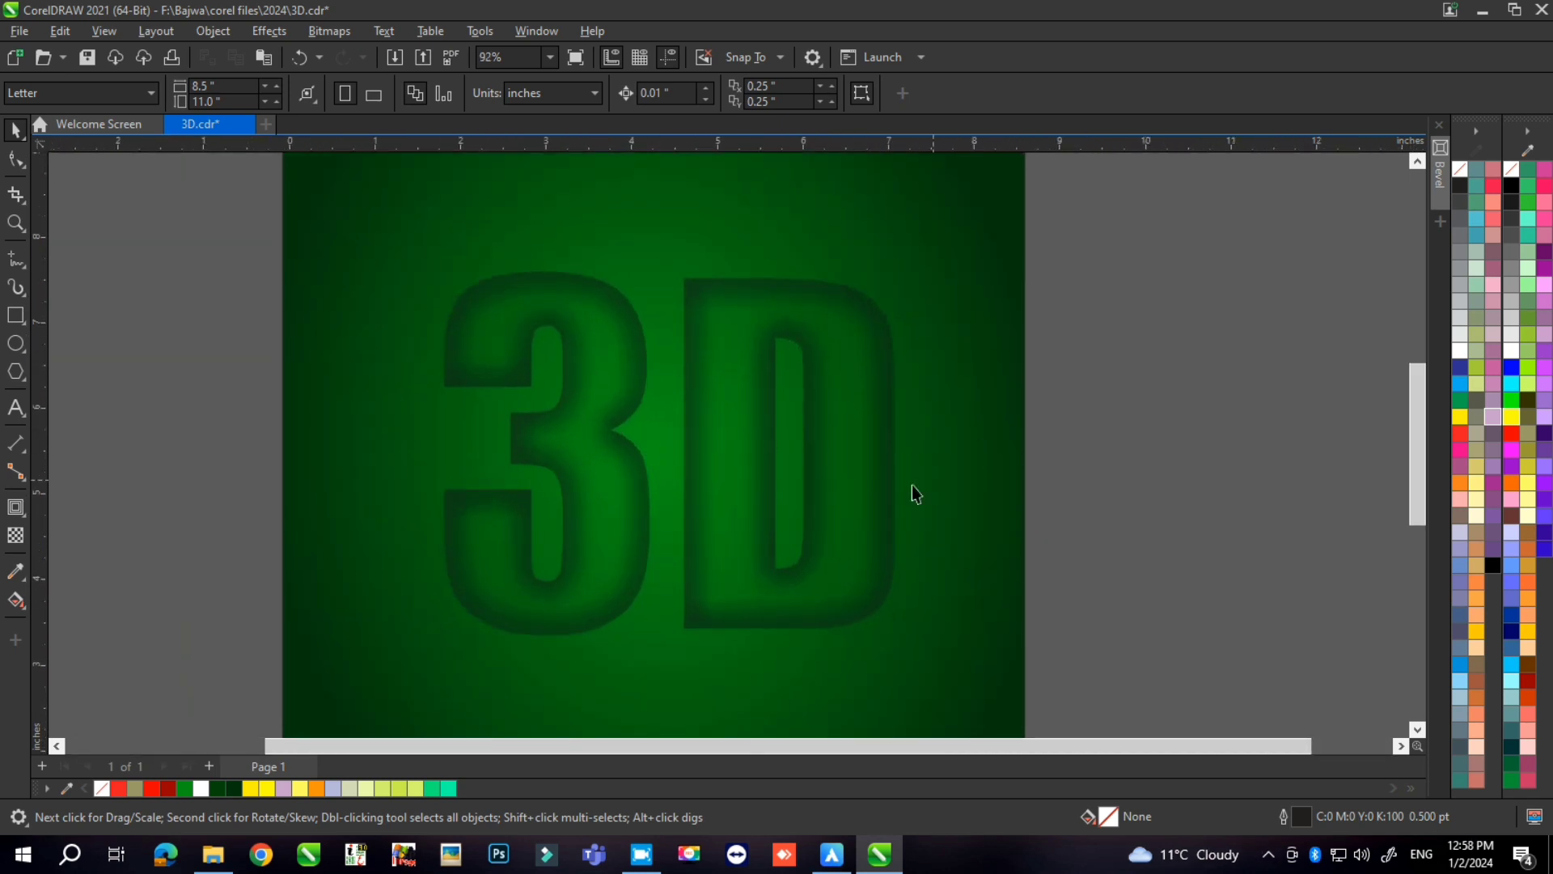
click(738, 527)
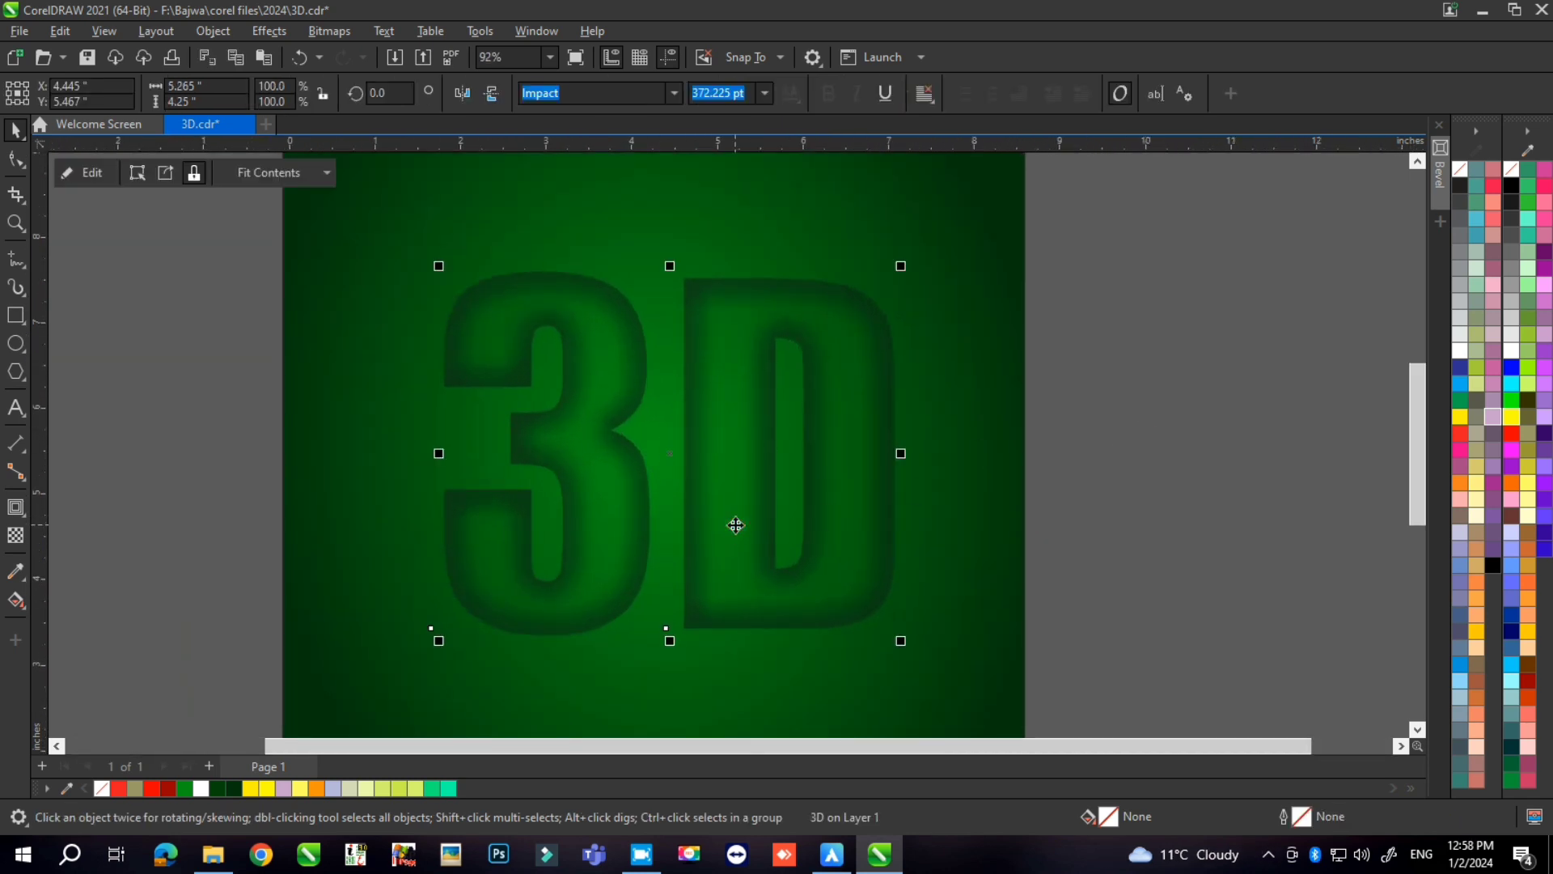
right_click(201, 789)
click(257, 528)
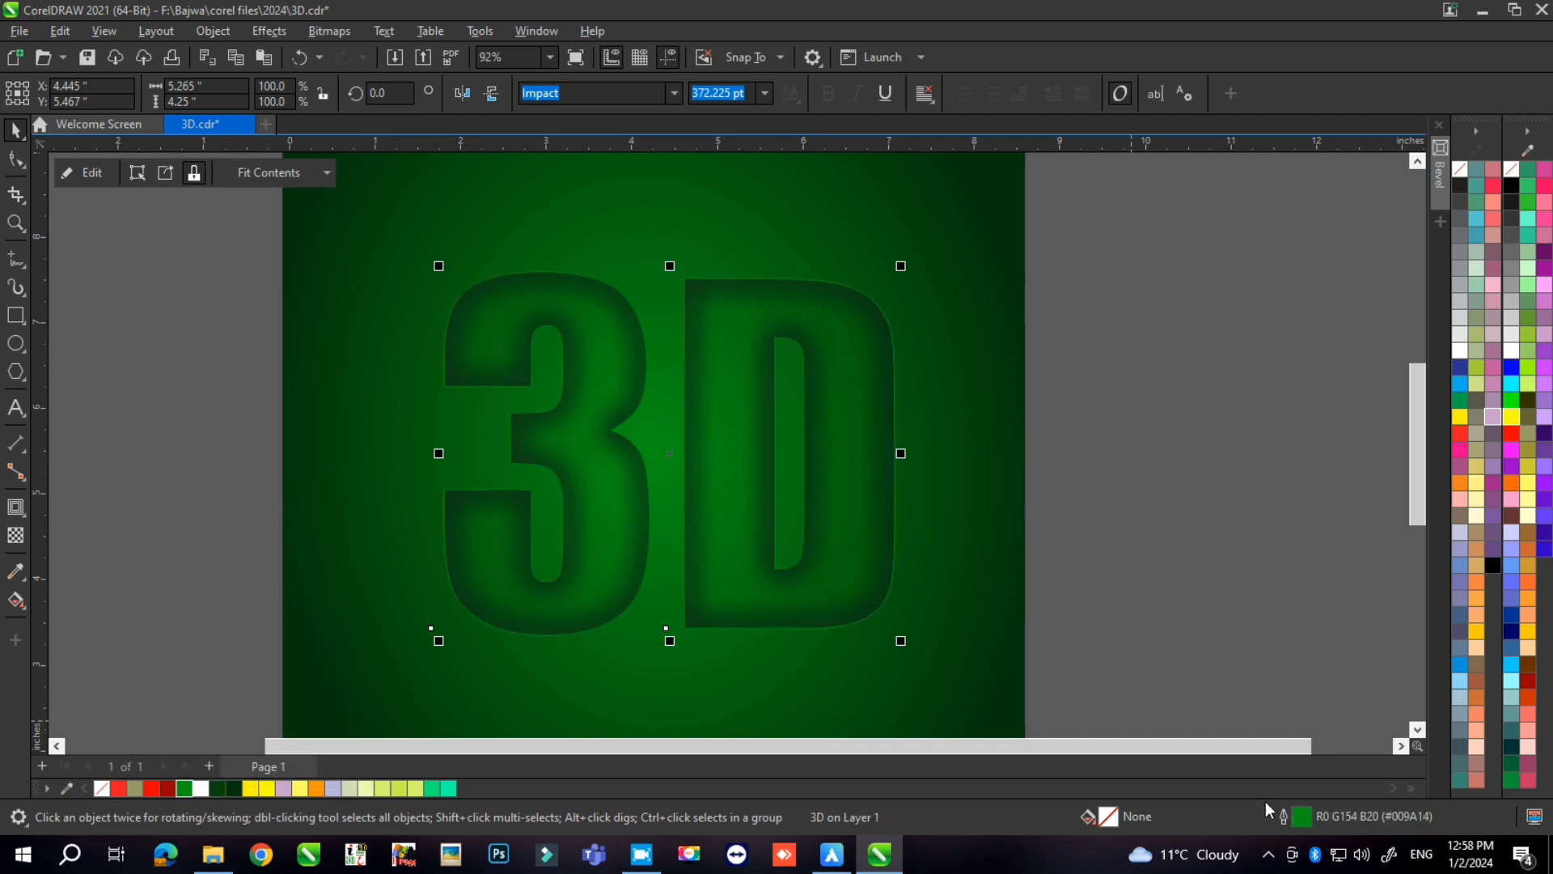
click(684, 311)
click(654, 425)
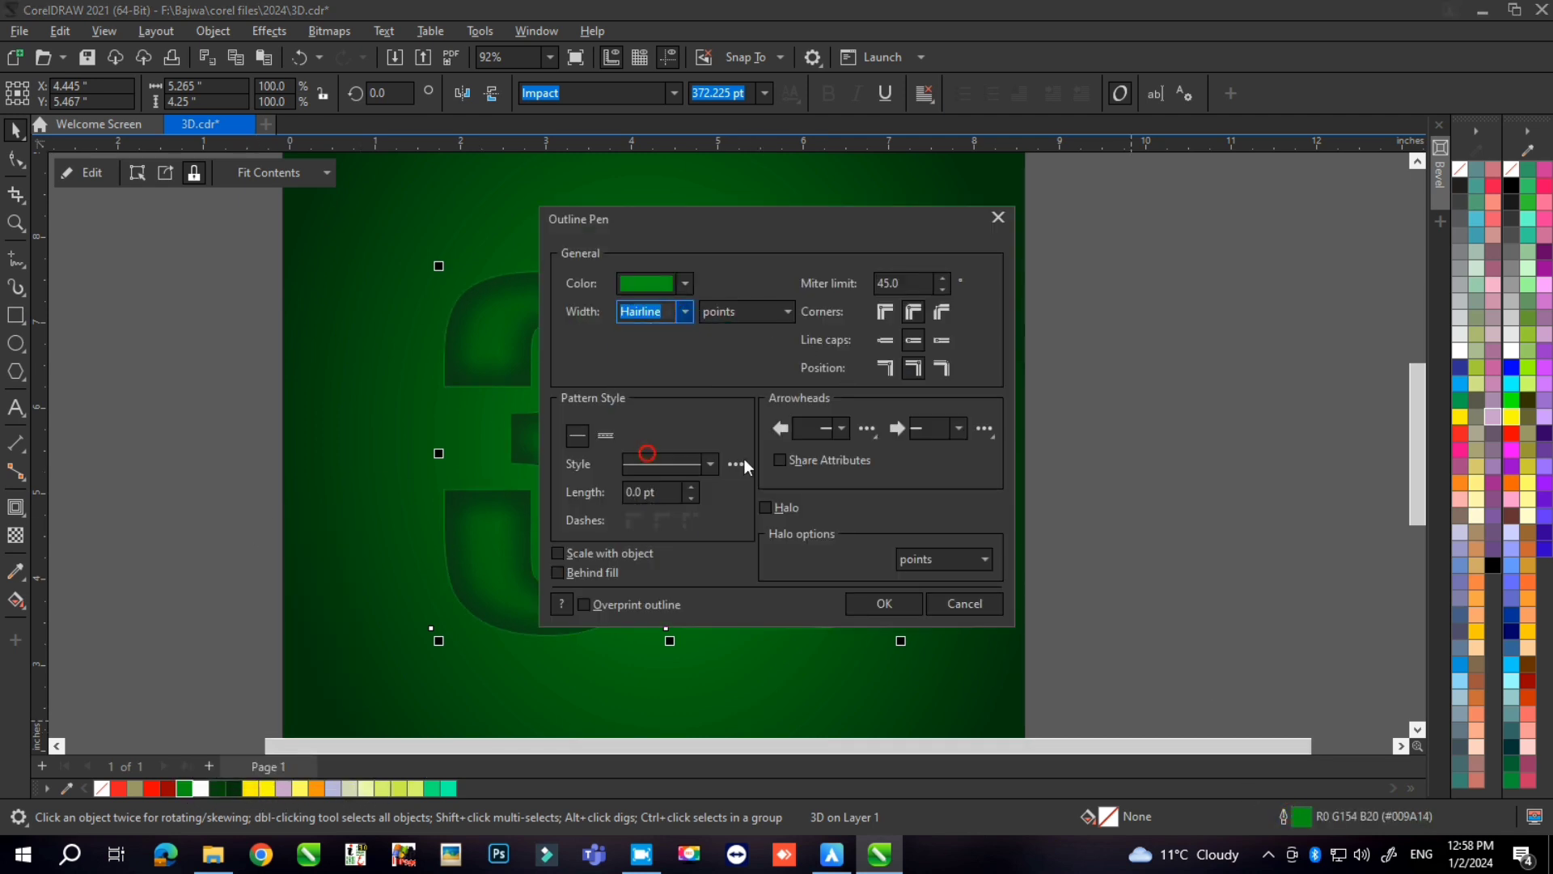
drag(826, 213, 1162, 269)
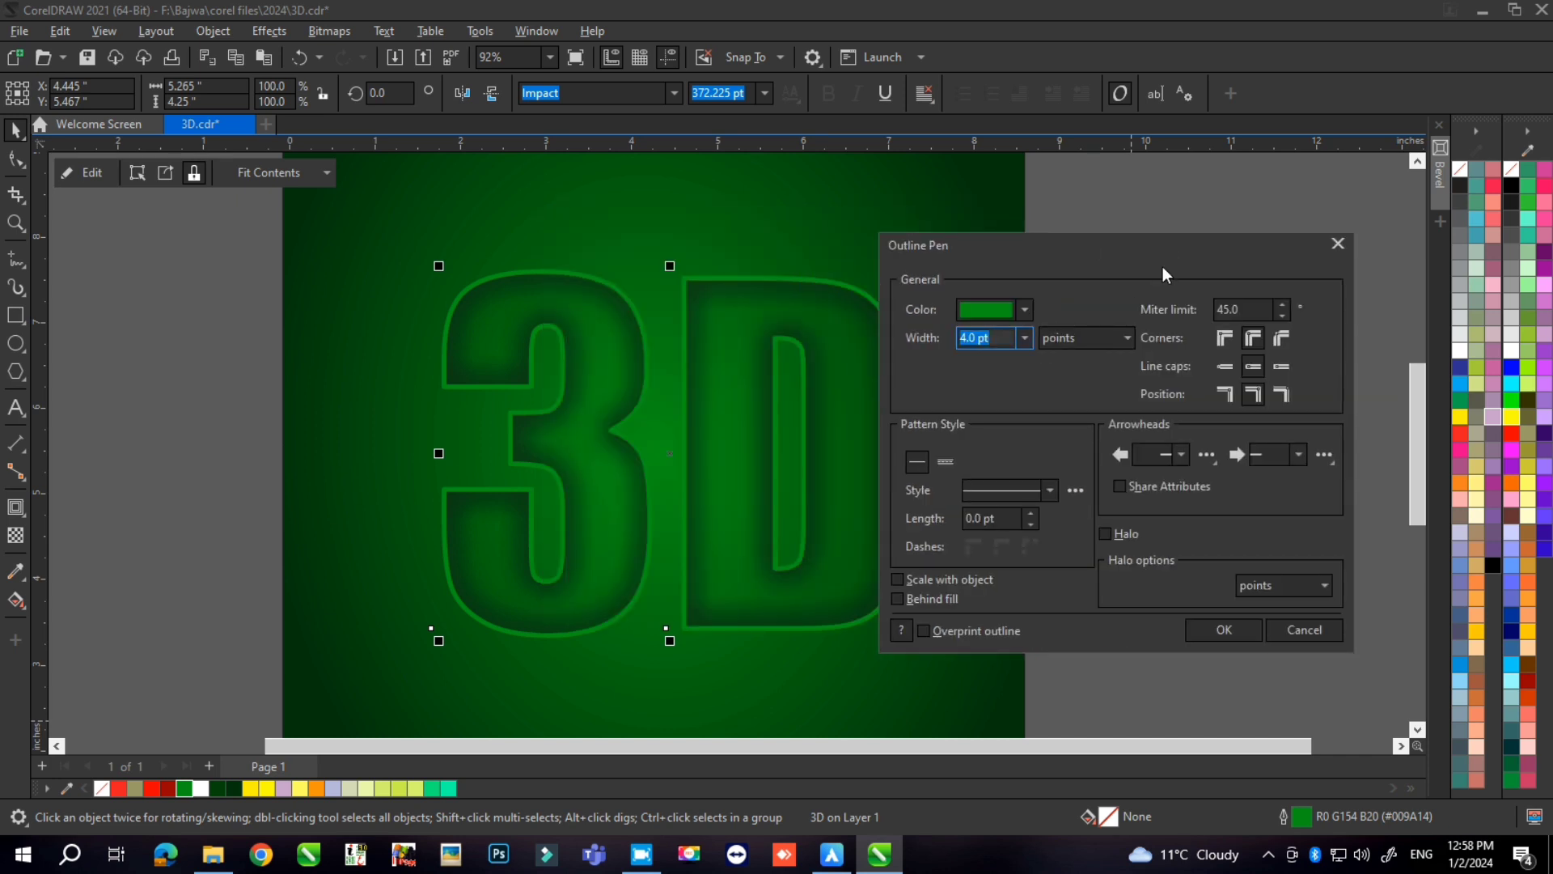
click(1223, 630)
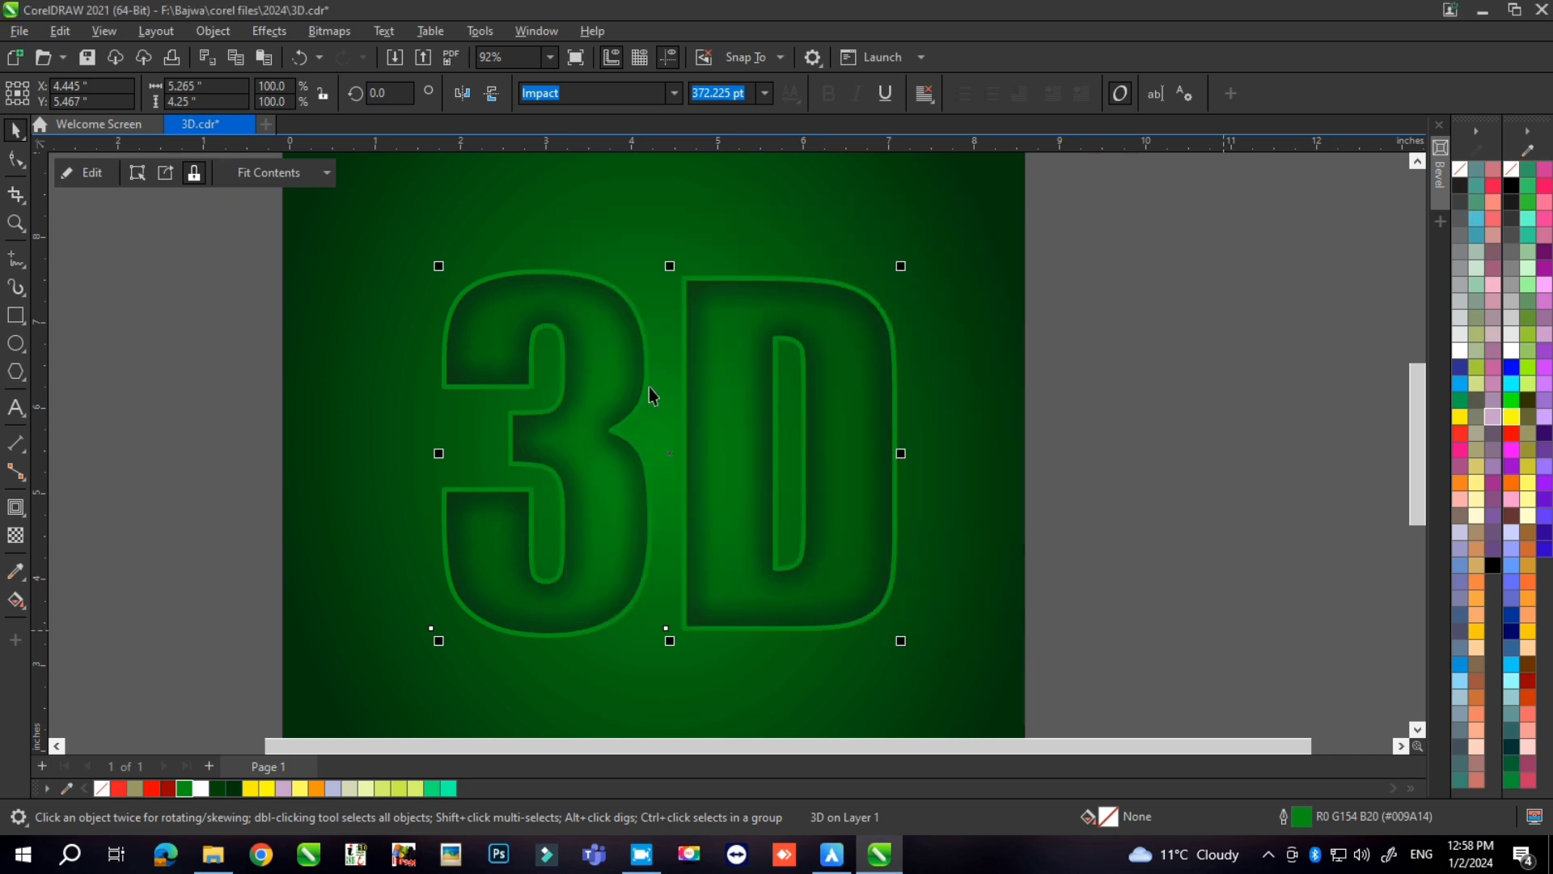
scroll(649, 387, down, 4)
key(Escape)
Convert the 3D text's green outline into a separate object.
scroll(712, 415, up, 2)
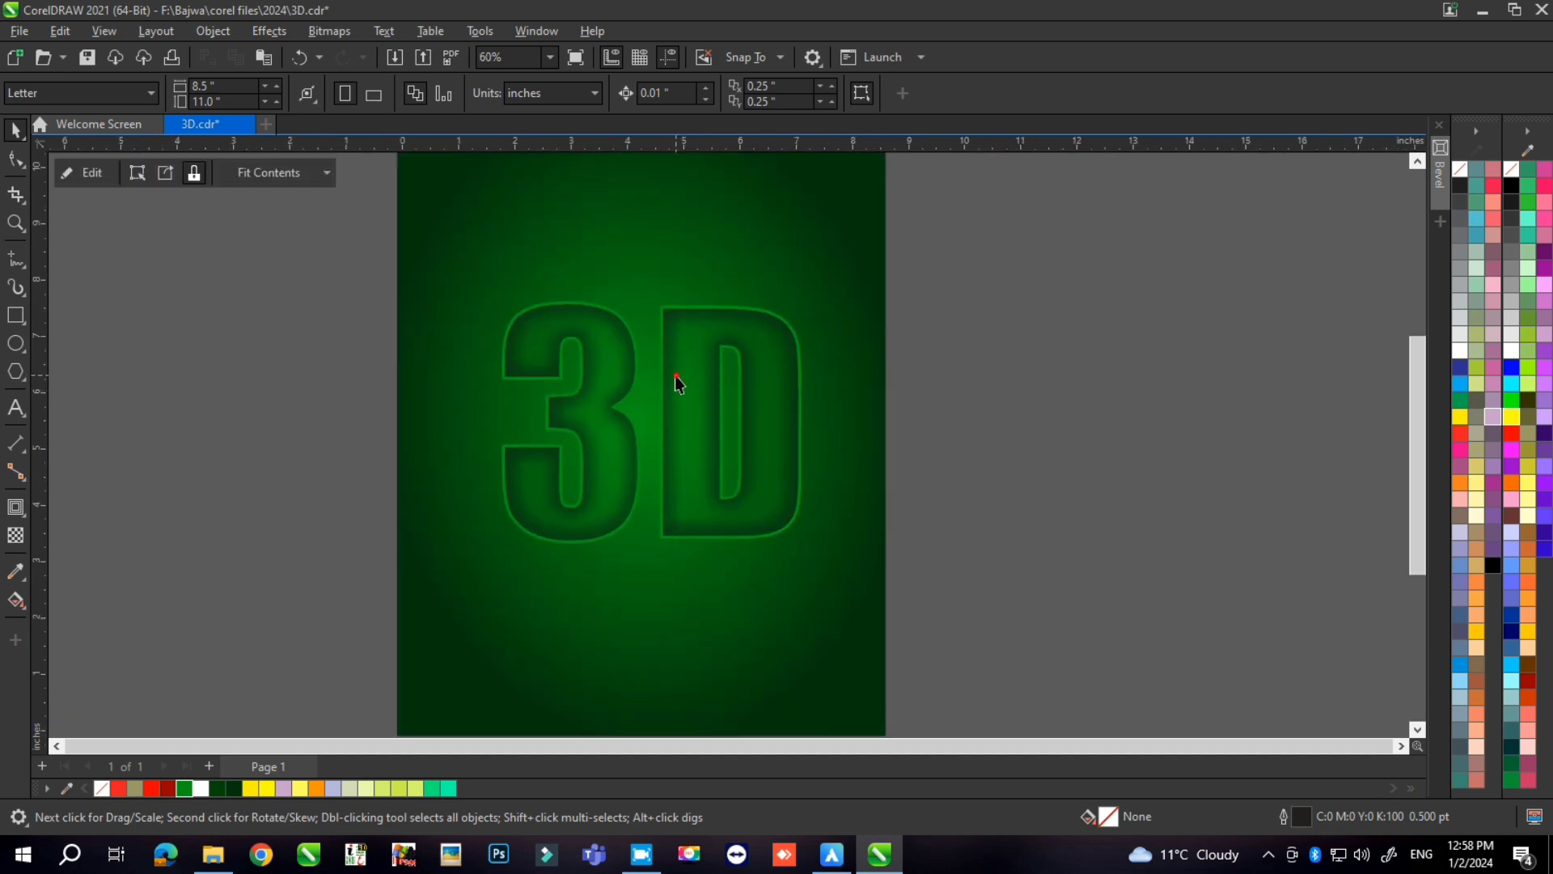
click(676, 379)
key(ctrl+shift+q)
click(1048, 378)
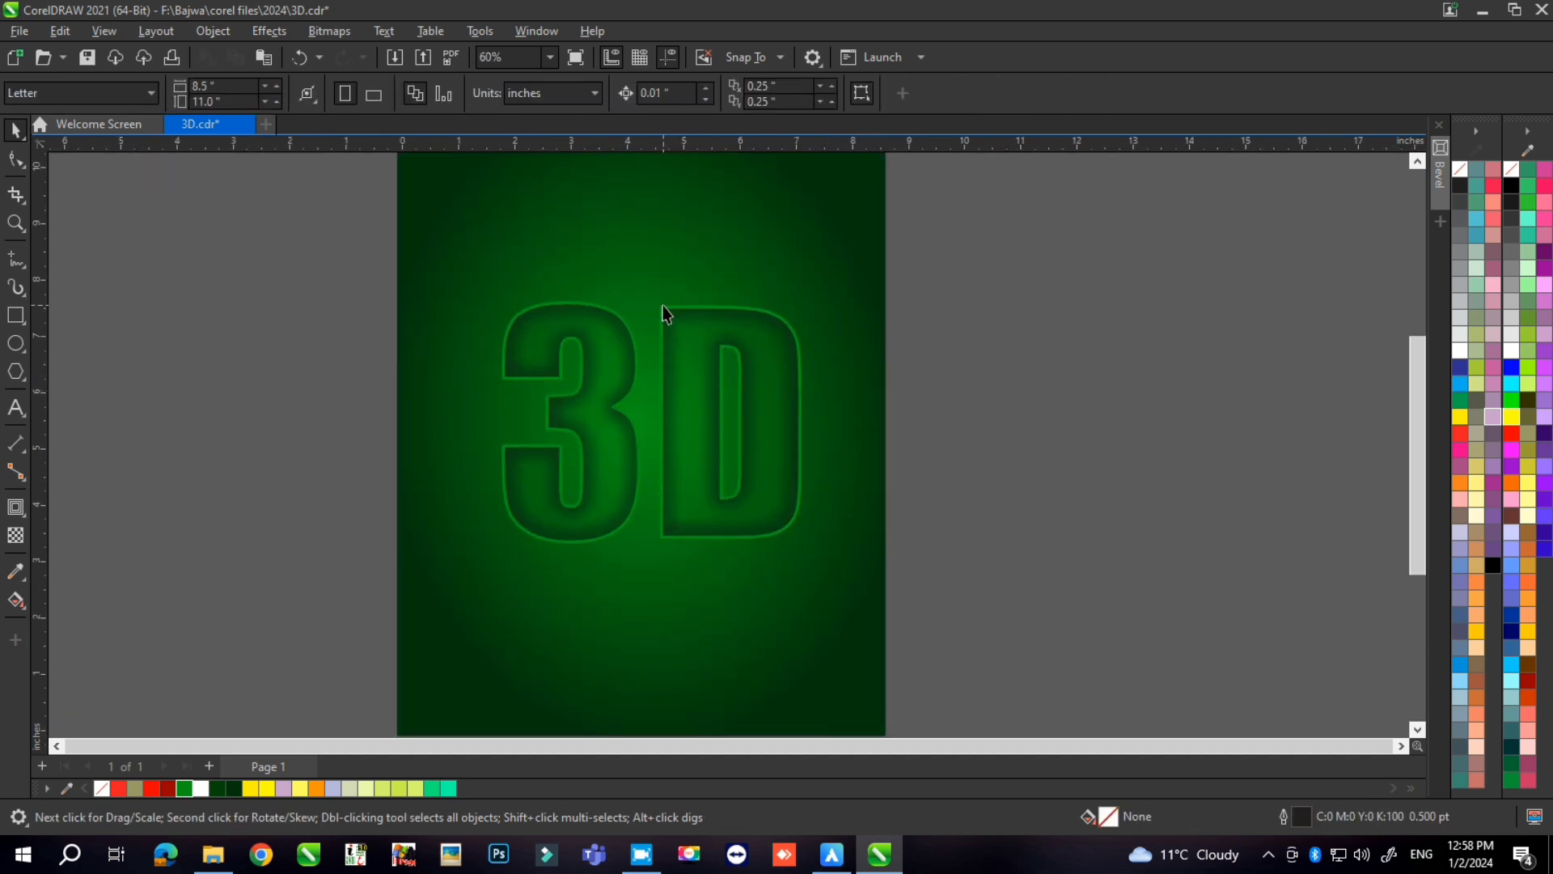
Apply a linear fountain fill from green at the top to white at the bottom on the separated 3D outline.
click(662, 306)
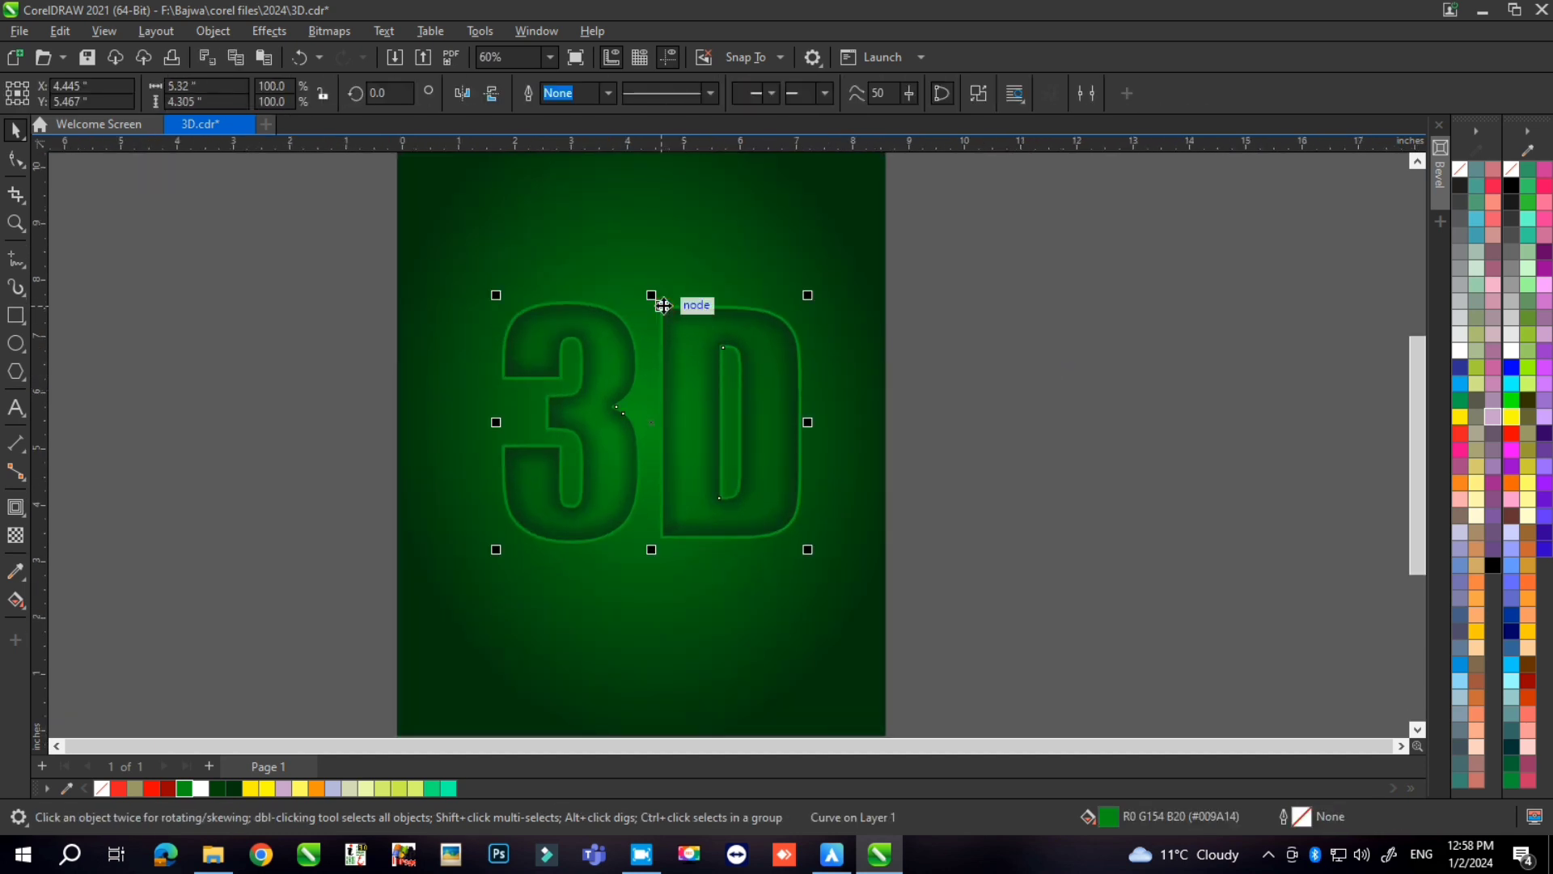
click(32, 611)
click(87, 603)
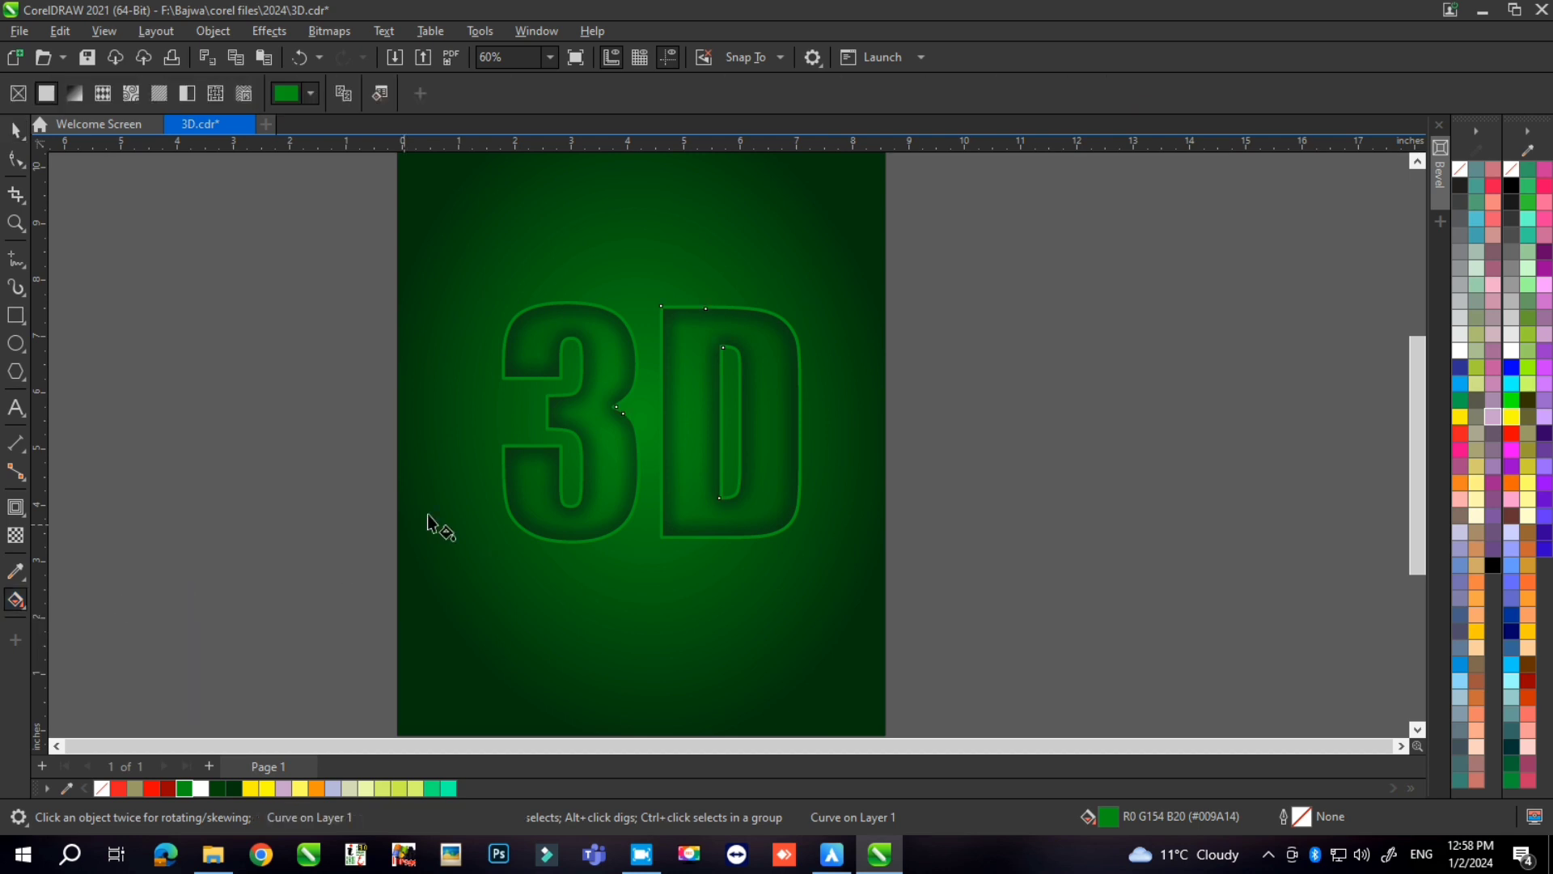
drag(639, 312, 737, 539)
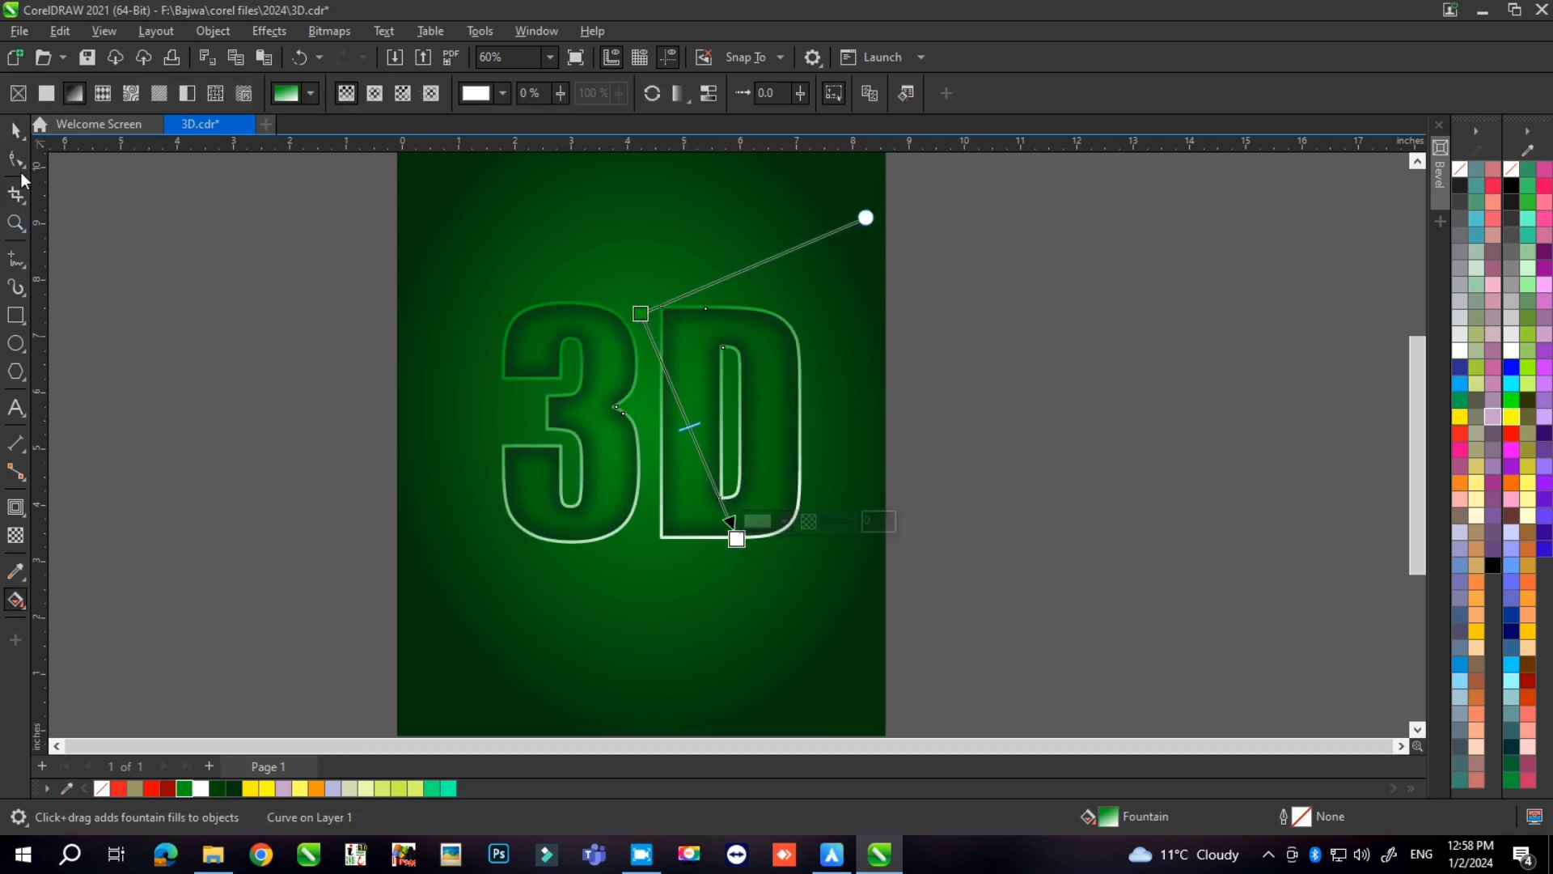
click(15, 130)
scroll(733, 483, down, 2)
scroll(733, 484, up, 3)
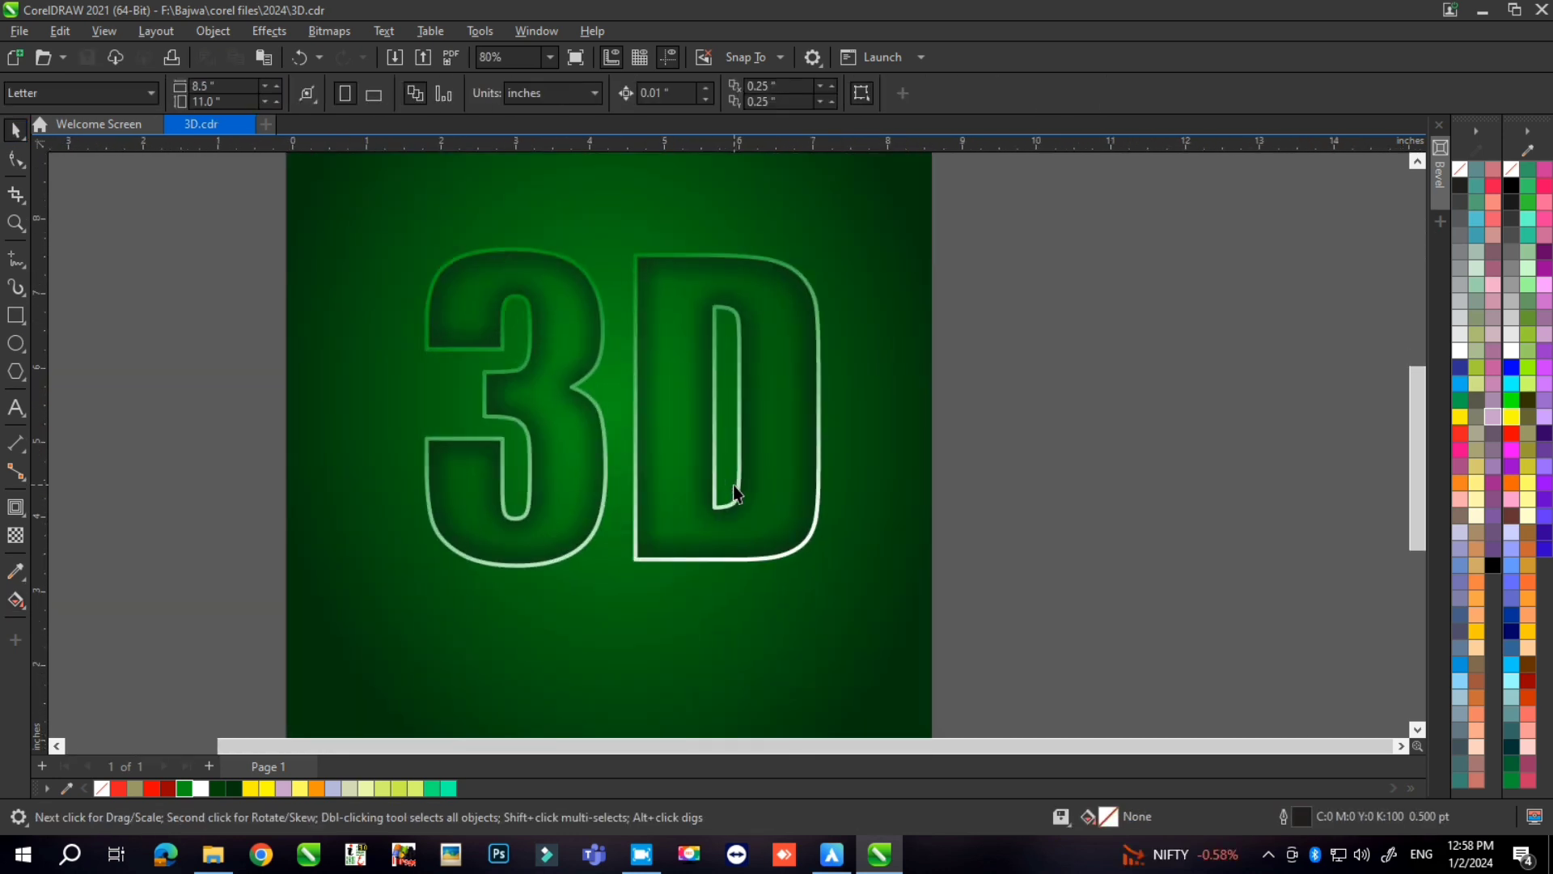
Rotate the green gradient background rectangle by 90 degrees.
scroll(733, 484, down, 2)
click(753, 560)
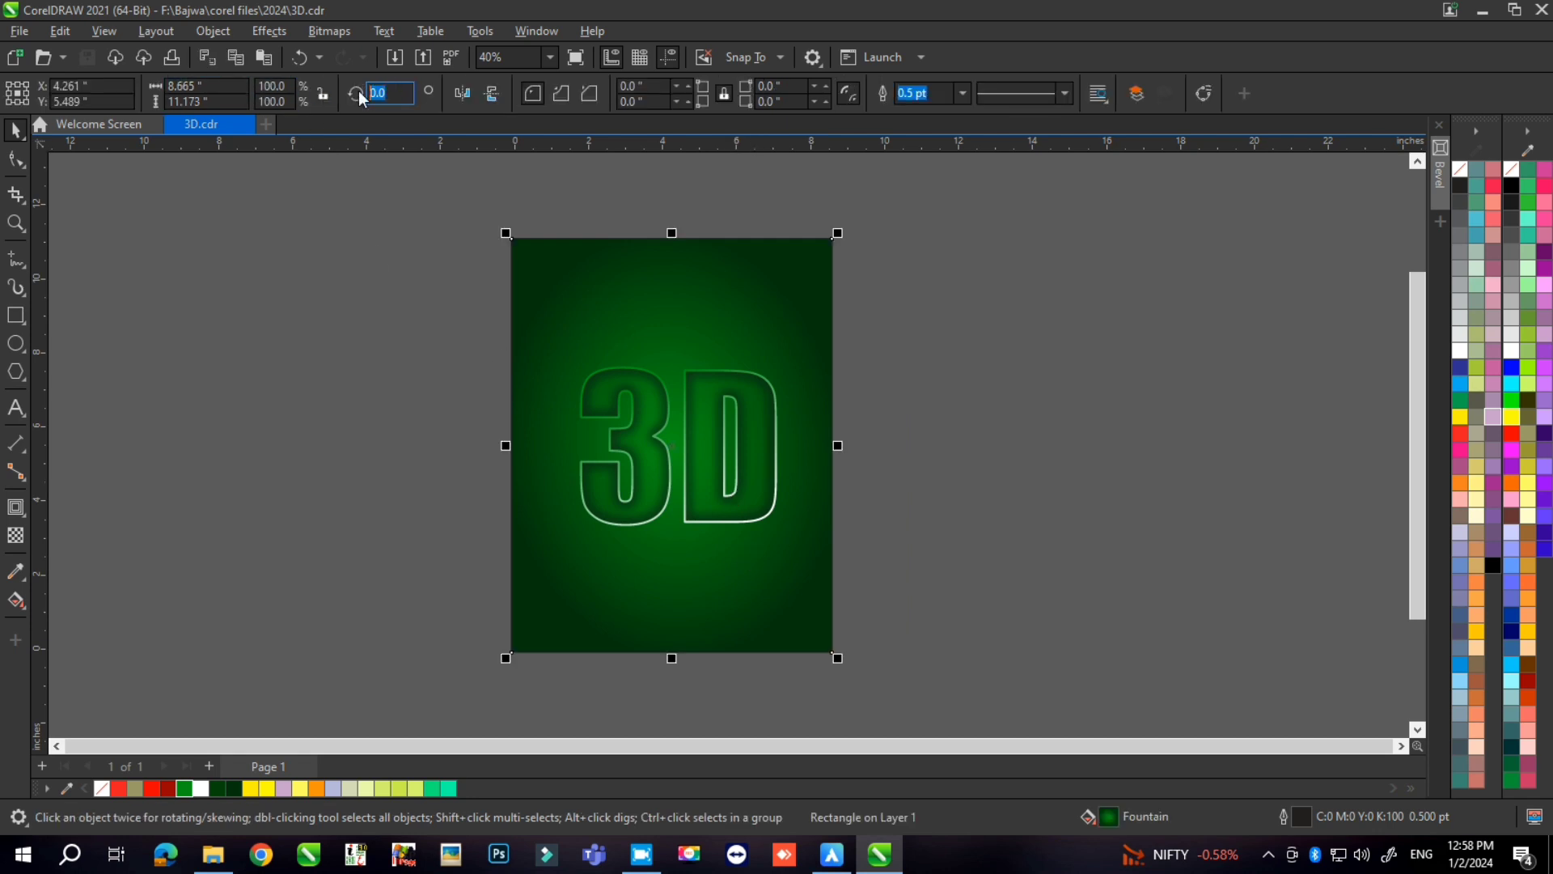
text(90)
key(Return)
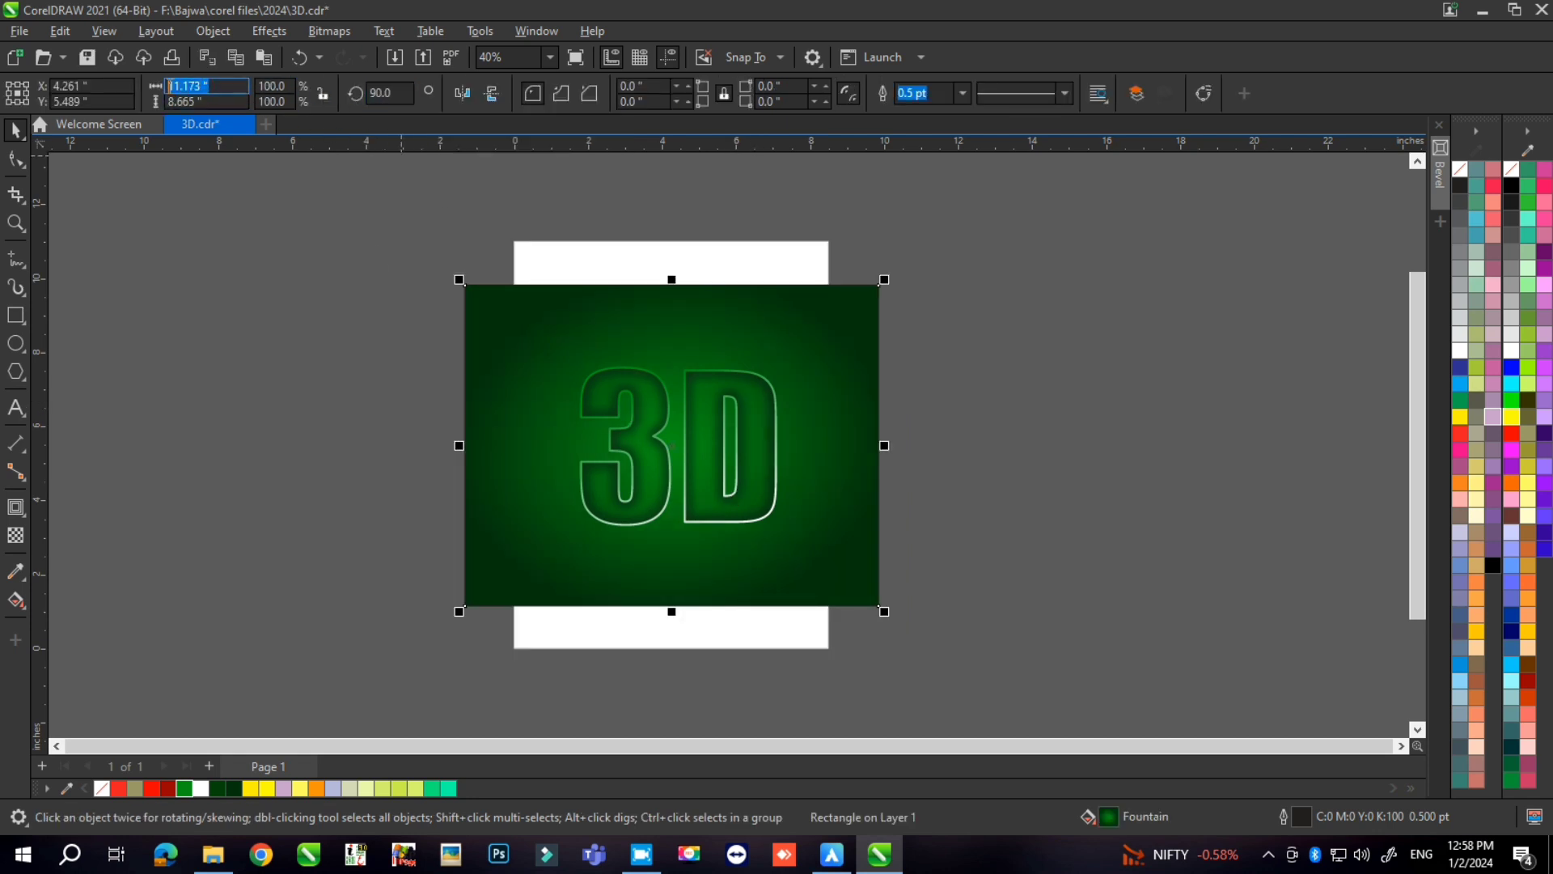
Resize the background rectangle to 16 by 9 inches, and scale it down slightly around the 3D text.
key(BackSpace)
drag(218, 101, 162, 100)
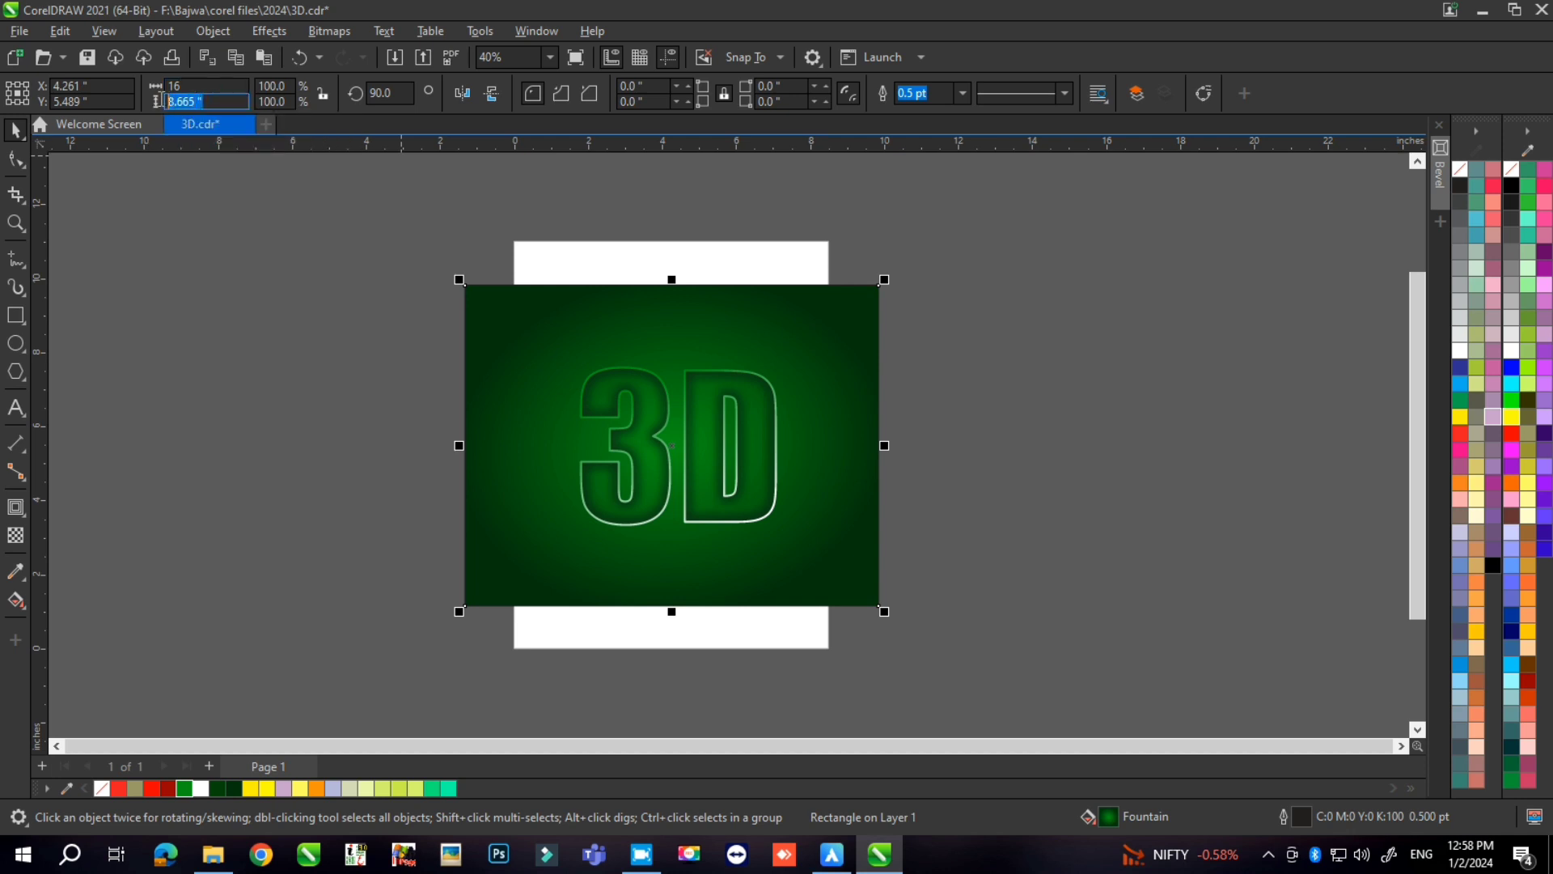
text(9)
key(Return)
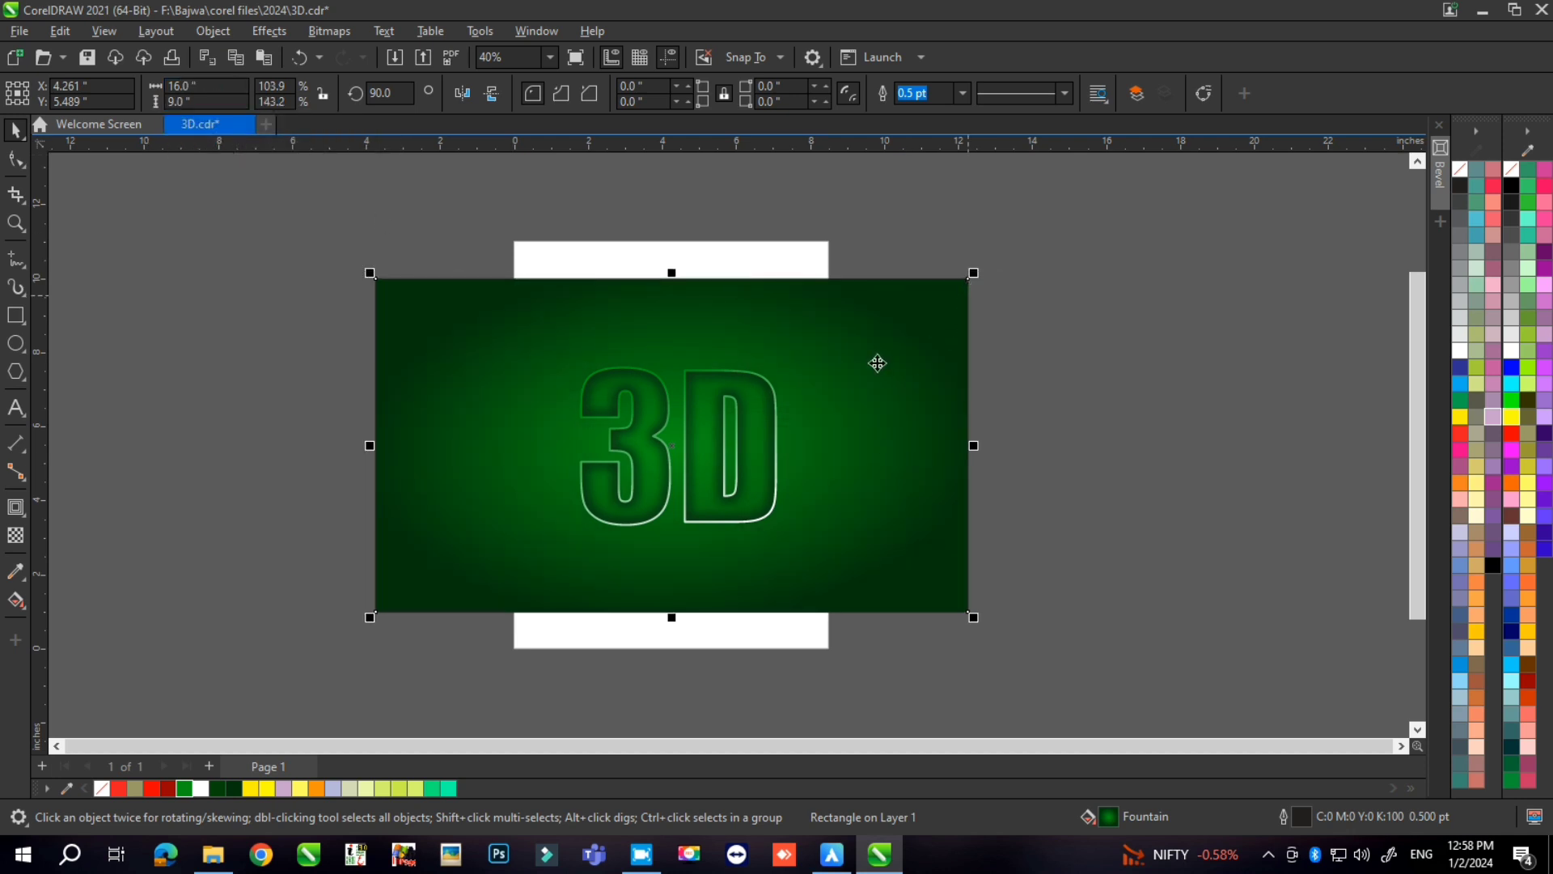
drag(975, 275, 930, 277)
drag(881, 456, 892, 462)
Resize the 3D text and its outline together to about 5.39 by 4.36 inches, placed in the upper middle of the background.
drag(881, 300, 478, 628)
drag(789, 536, 828, 569)
drag(822, 328, 796, 332)
drag(704, 458, 703, 445)
drag(798, 343, 778, 343)
scroll(696, 451, up, 1)
drag(697, 450, 694, 443)
scroll(694, 443, down, 3)
key(Escape)
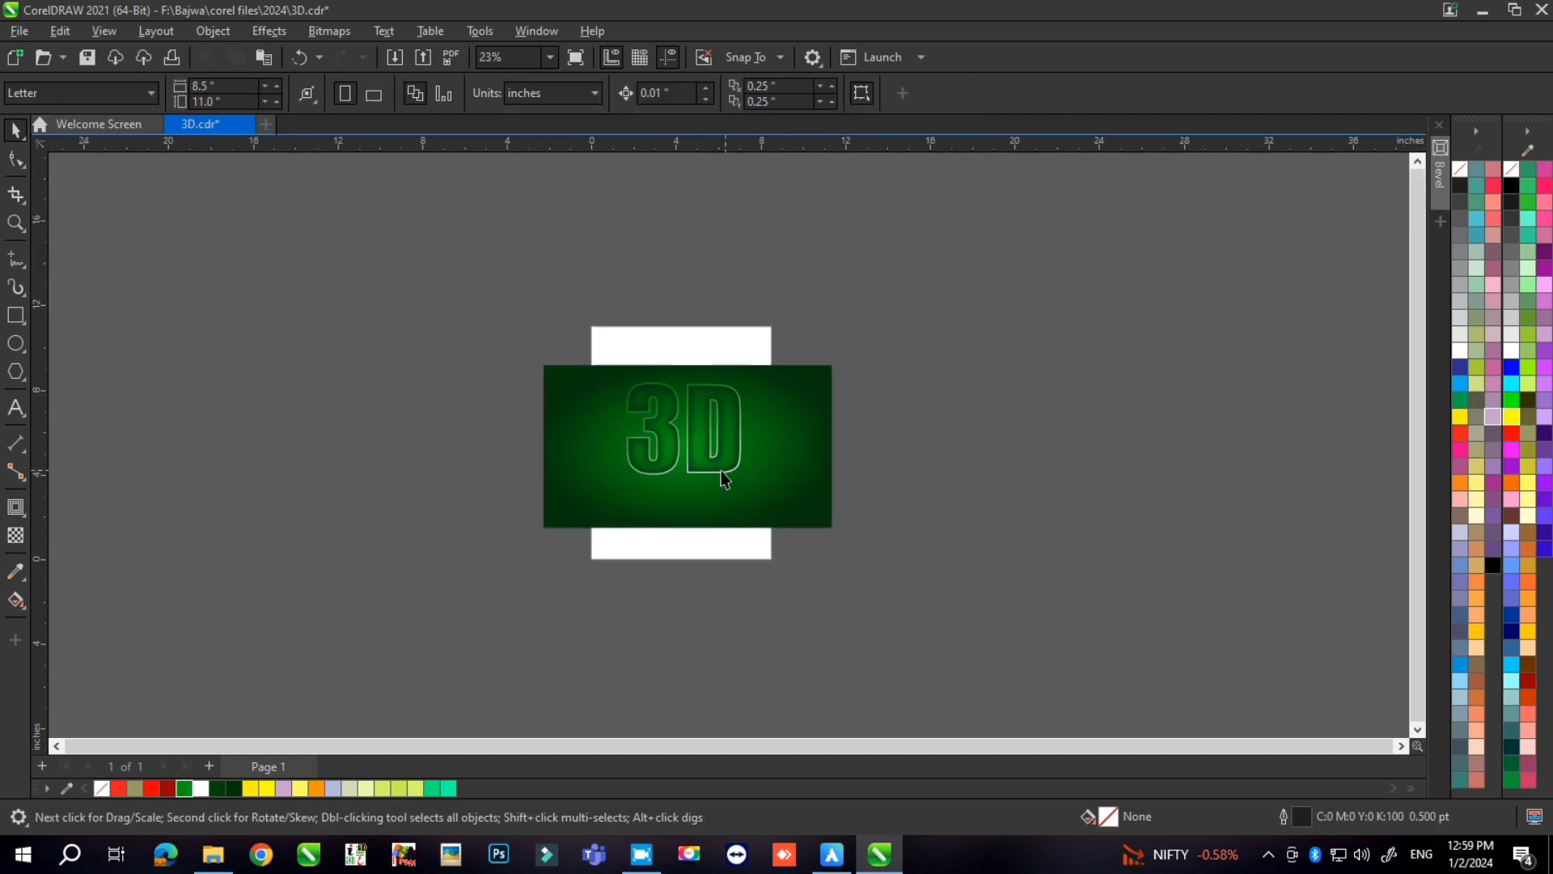
scroll(710, 474, up, 3)
drag(837, 323, 514, 531)
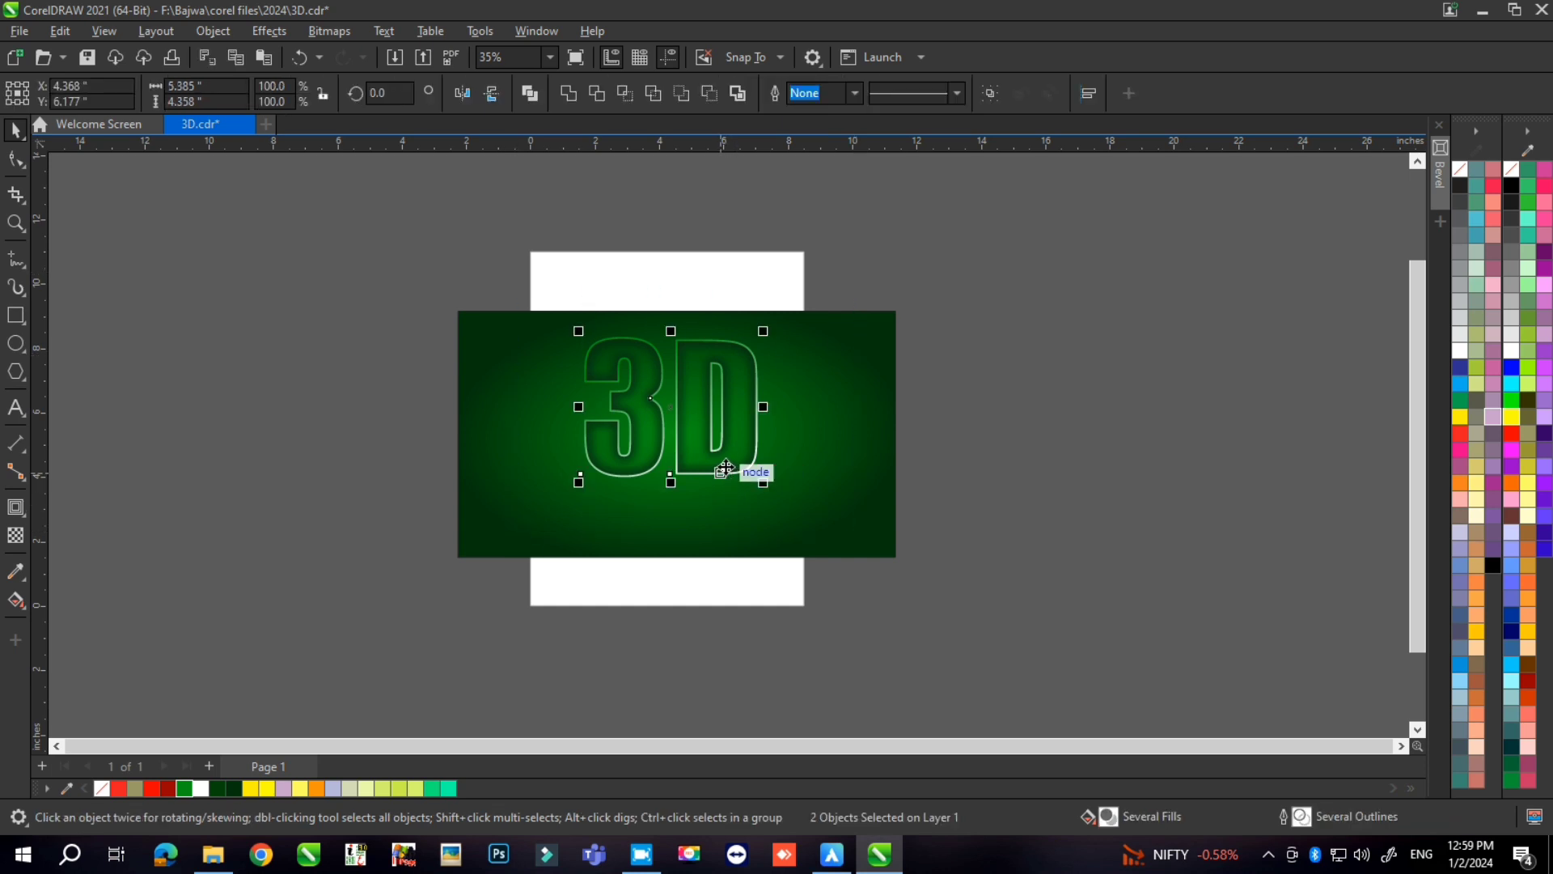
click(1119, 436)
Change the white end colour of the 3D outline's fountain fill to a bright emerald green.
scroll(775, 449, up, 6)
click(728, 489)
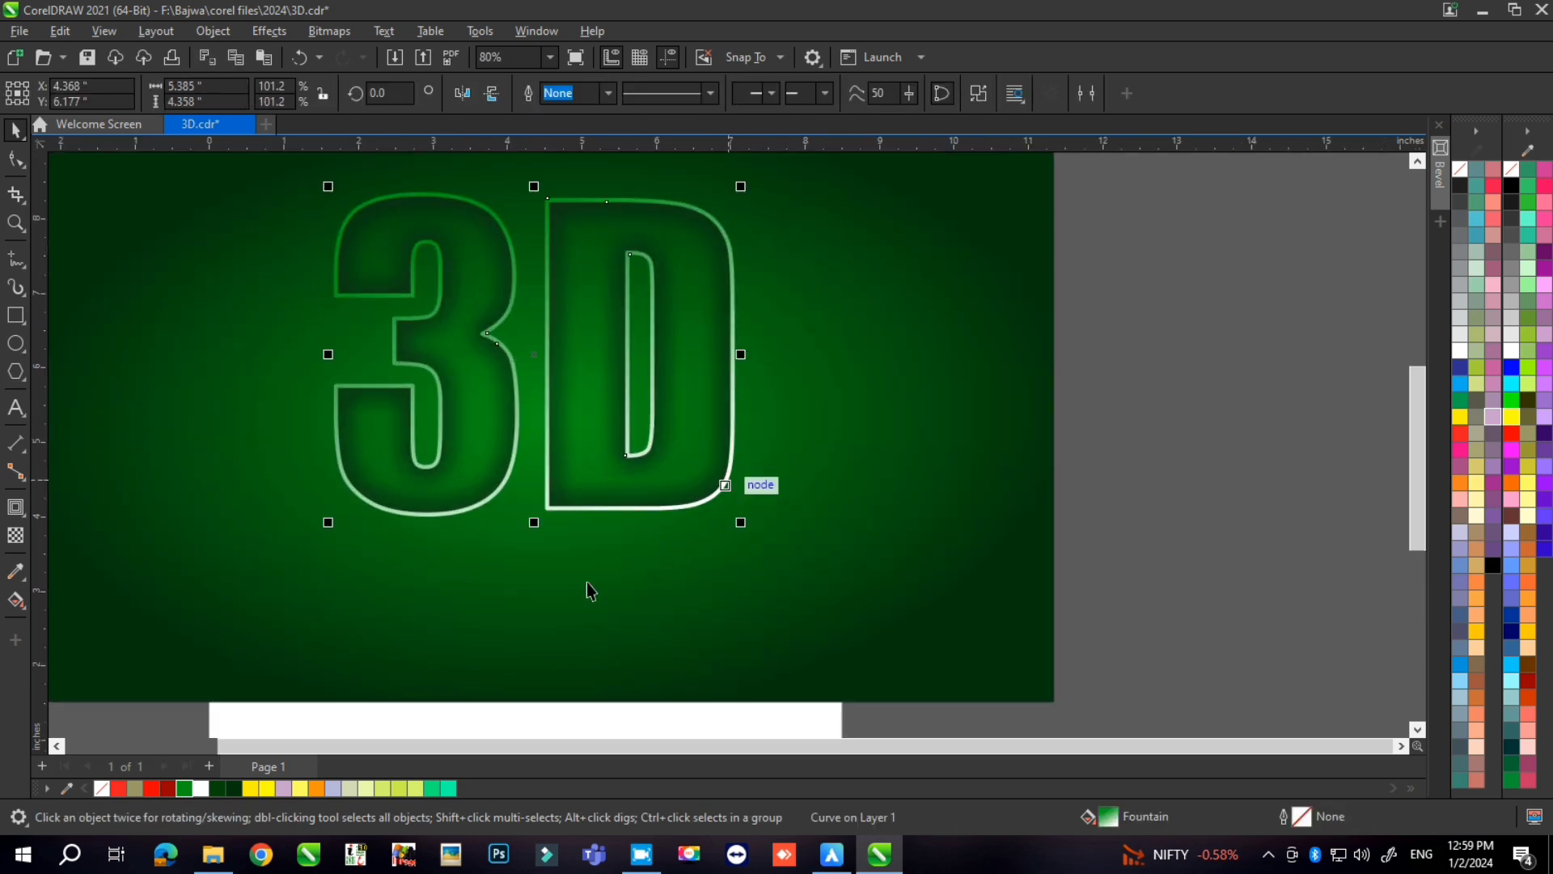
click(18, 600)
click(648, 511)
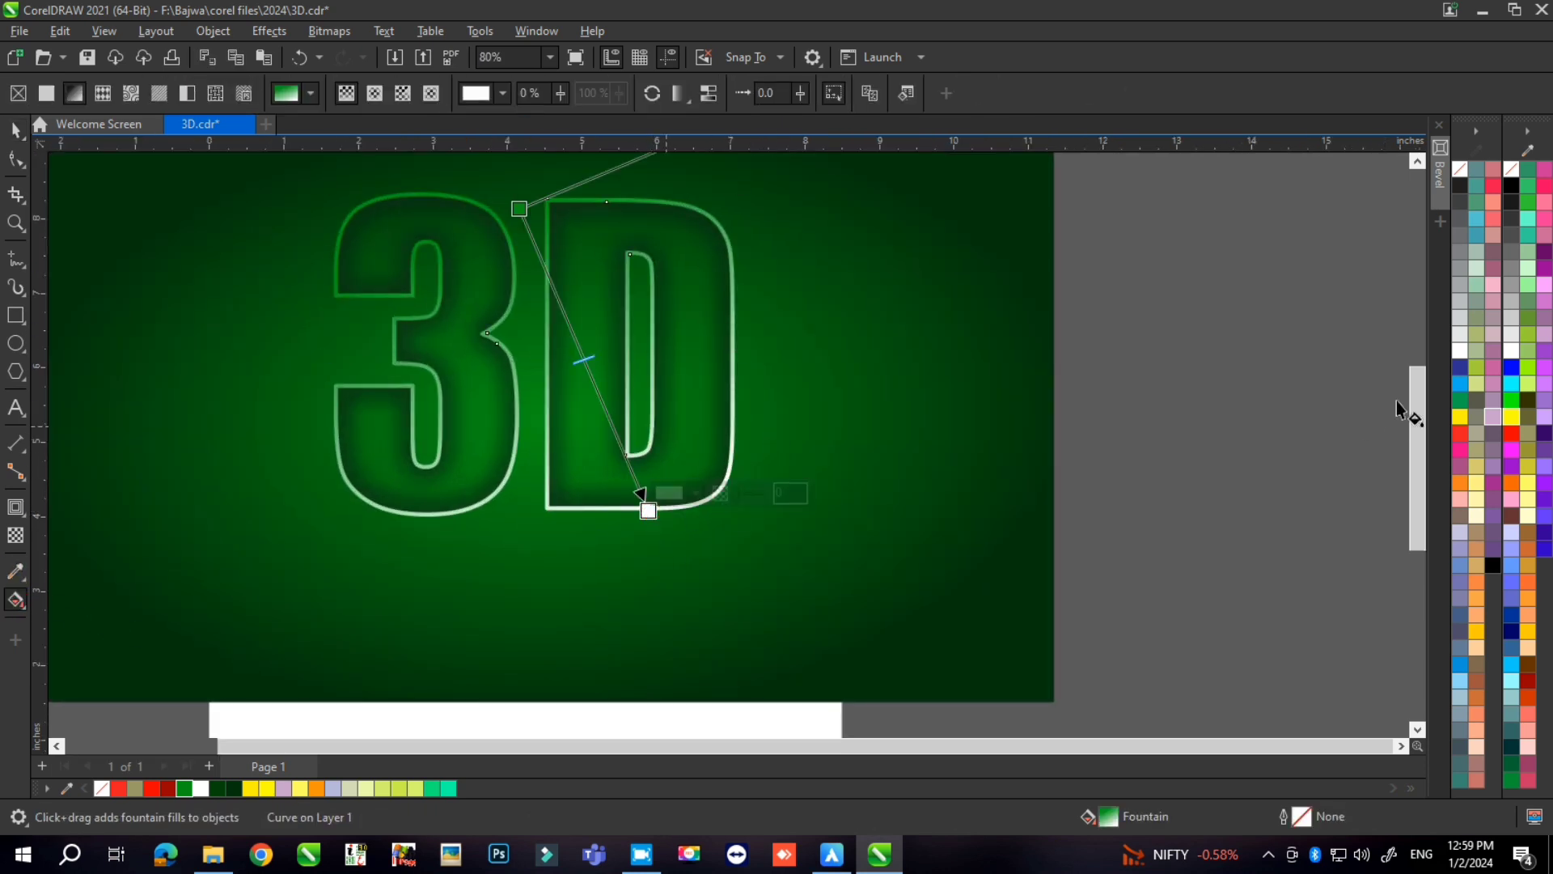
click(1459, 320)
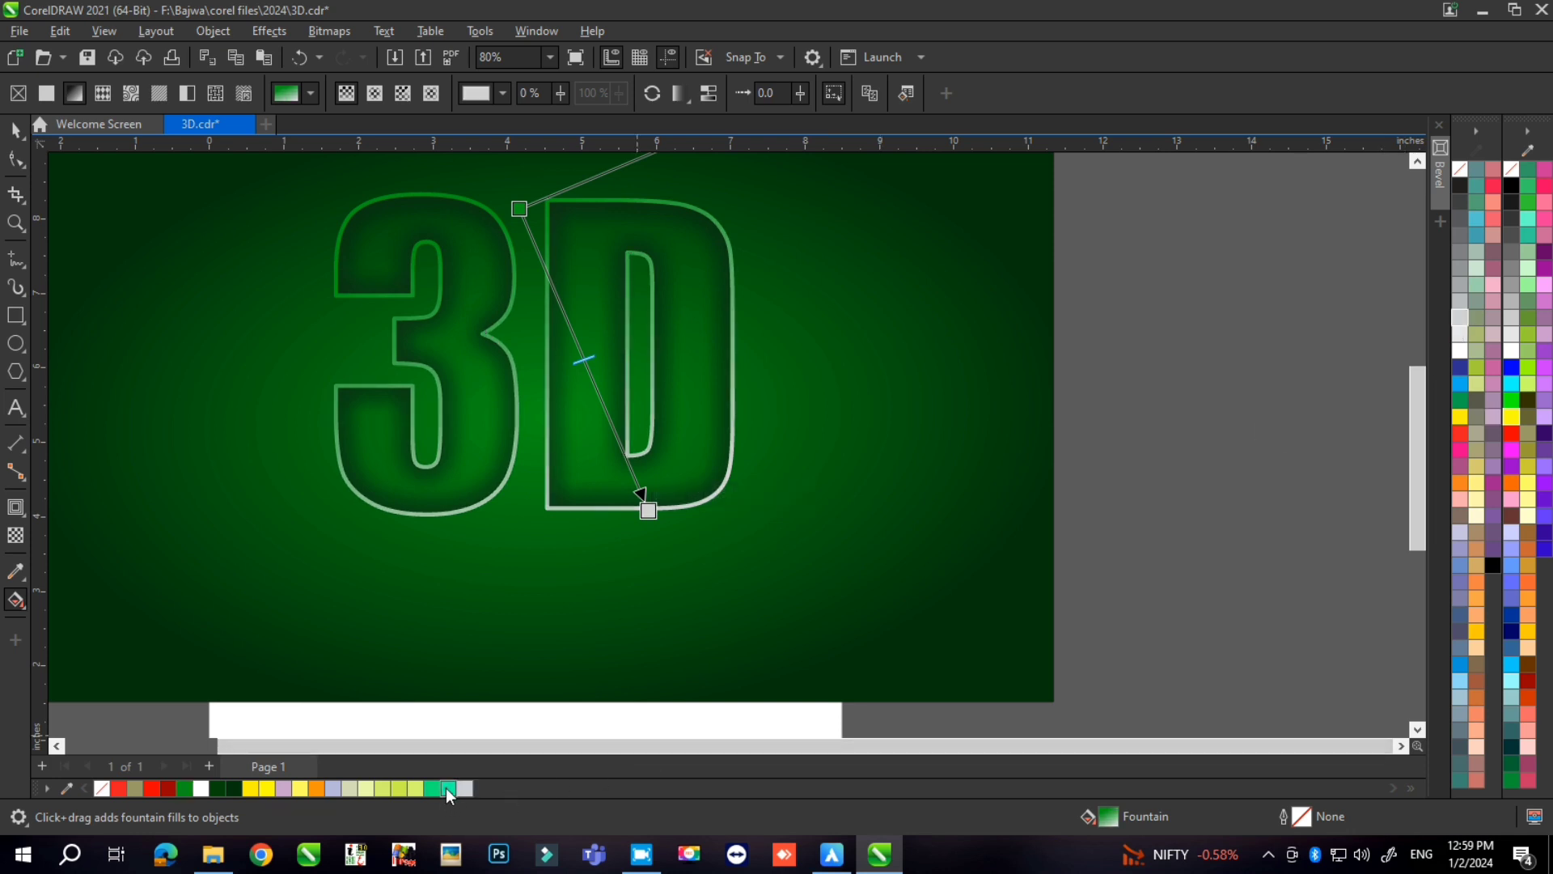
click(447, 789)
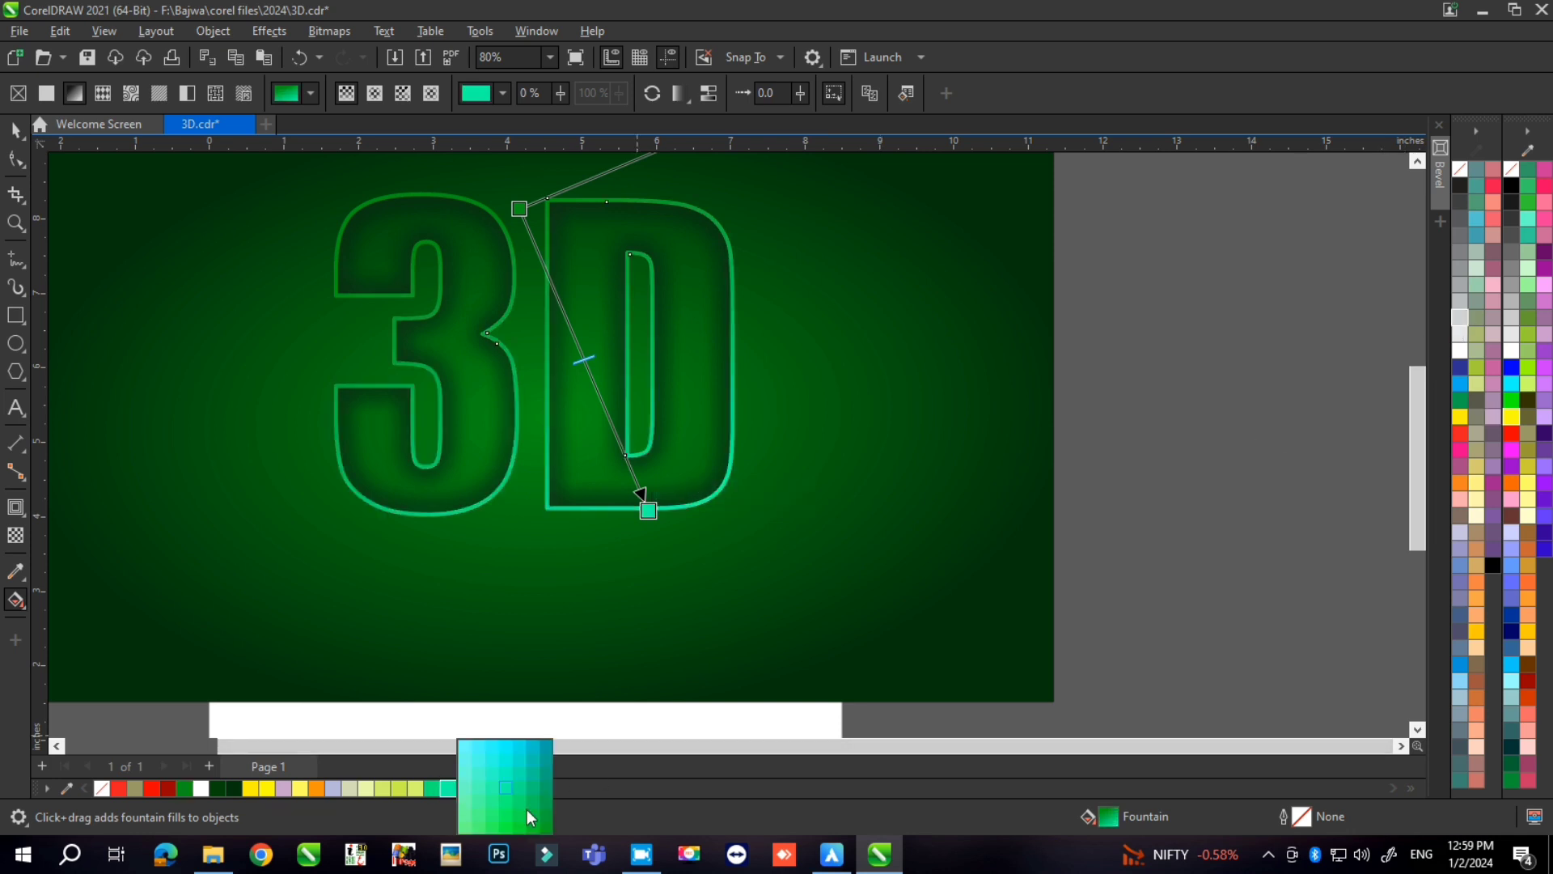
click(523, 799)
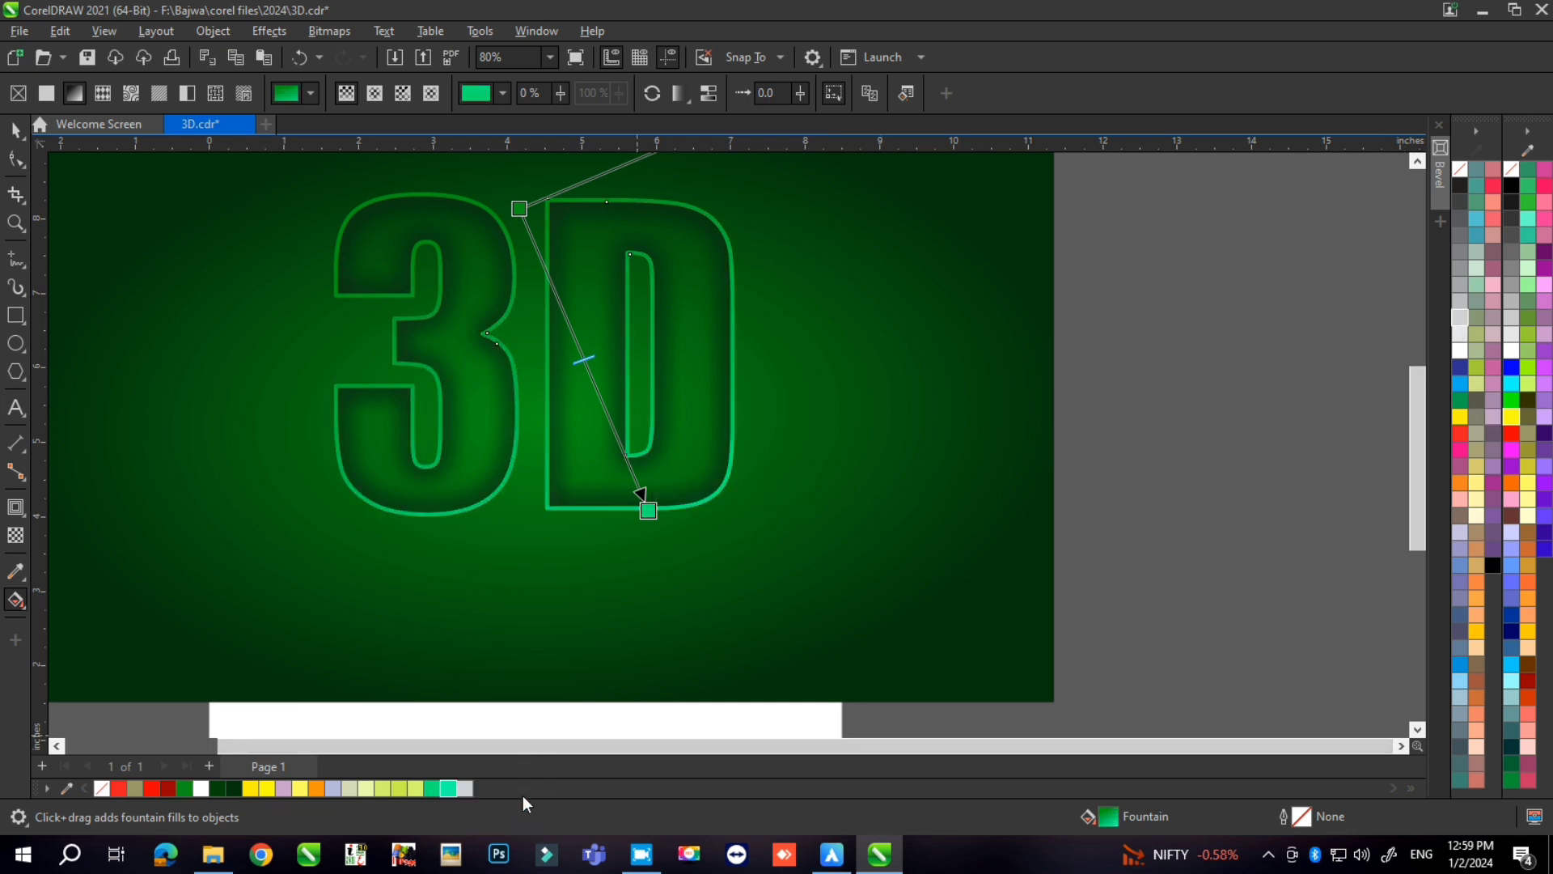
Add a dark green middle stop to the 3D outline's fountain fill and set its start colour to emerald green.
double_click(574, 337)
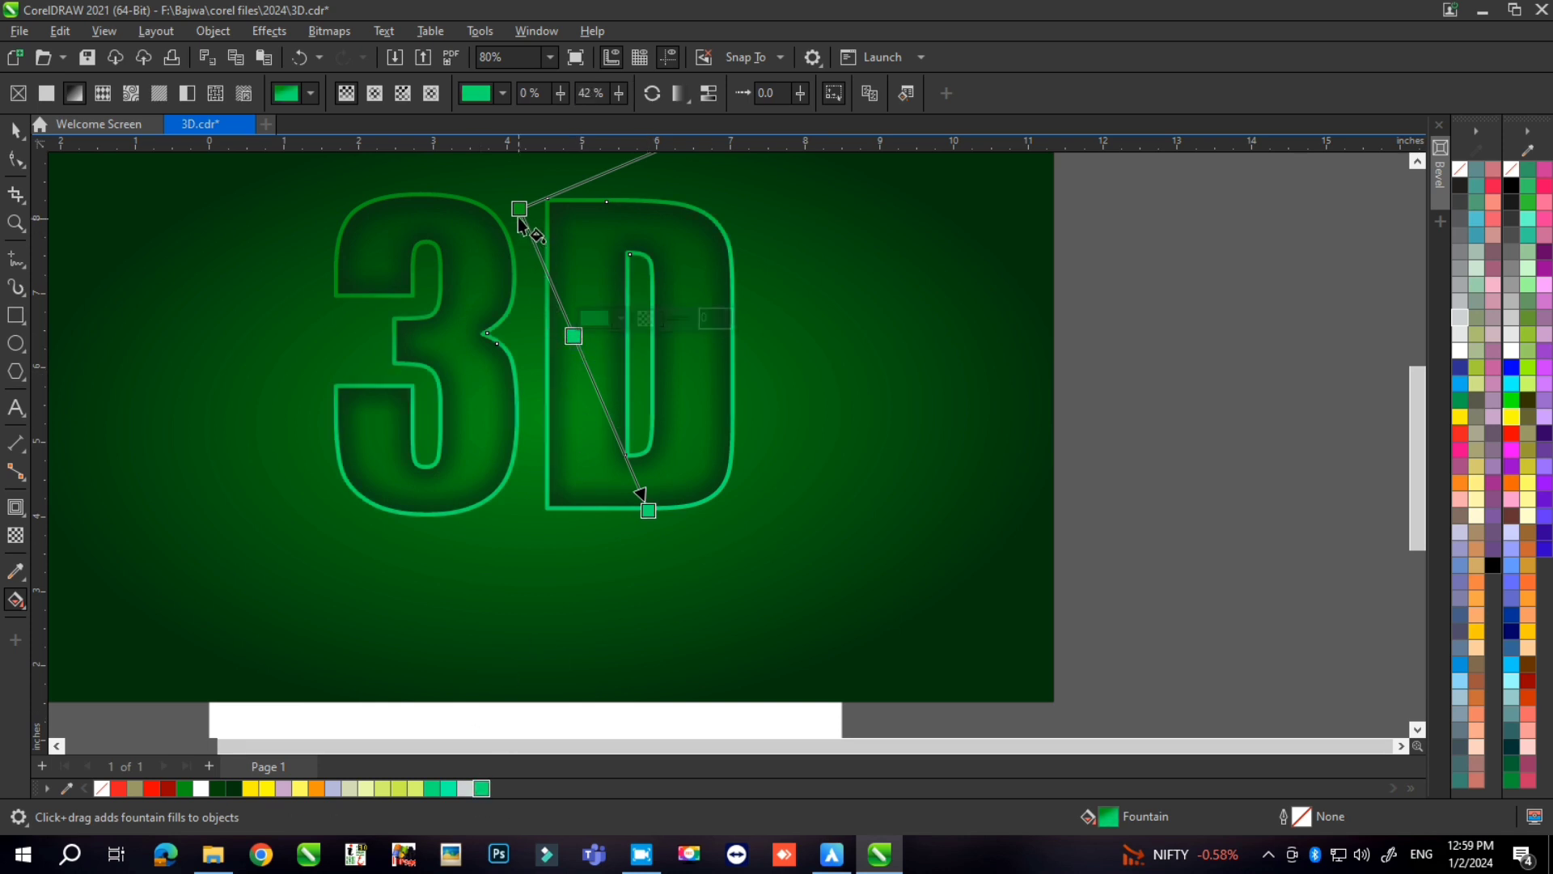
click(448, 789)
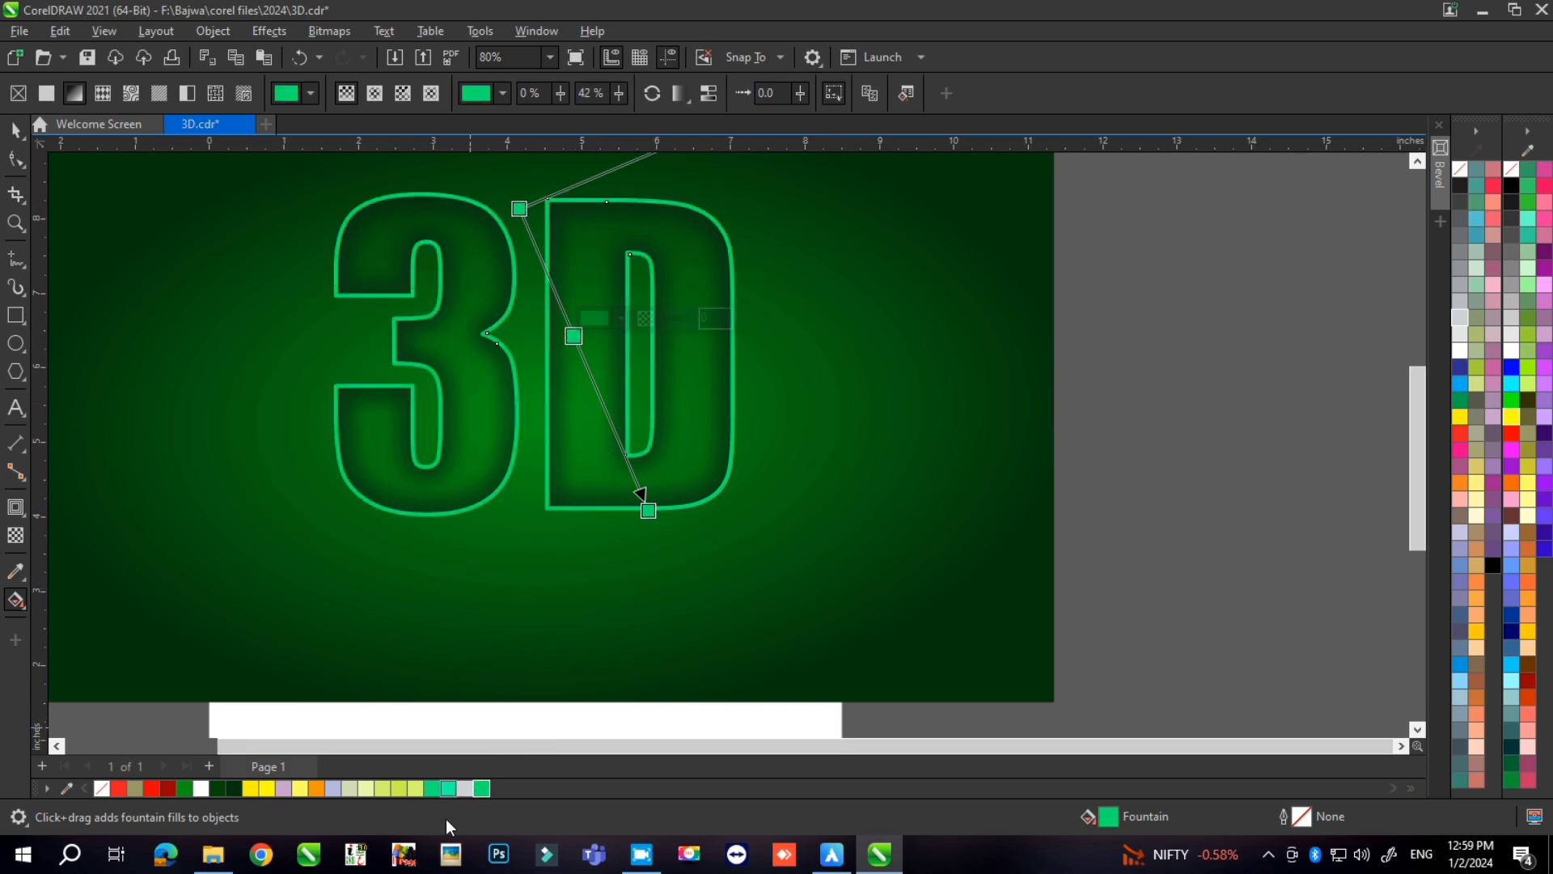
click(184, 789)
Turn the 3D outline's gradient closer to vertical and move its middle stop to 36%.
scroll(839, 624, down, 2)
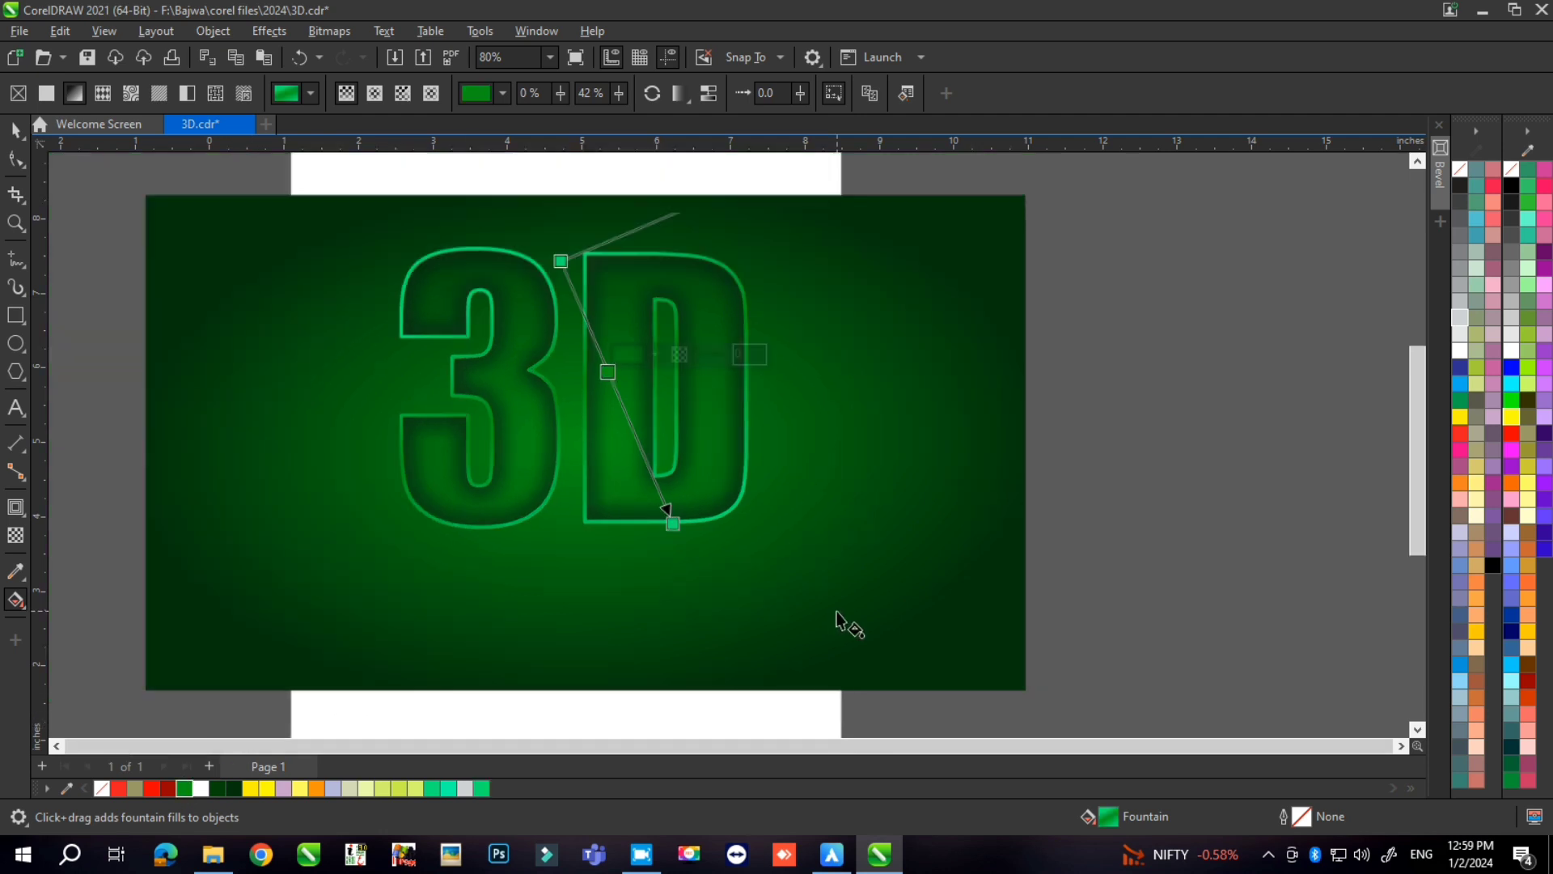
drag(711, 541, 655, 554)
click(639, 429)
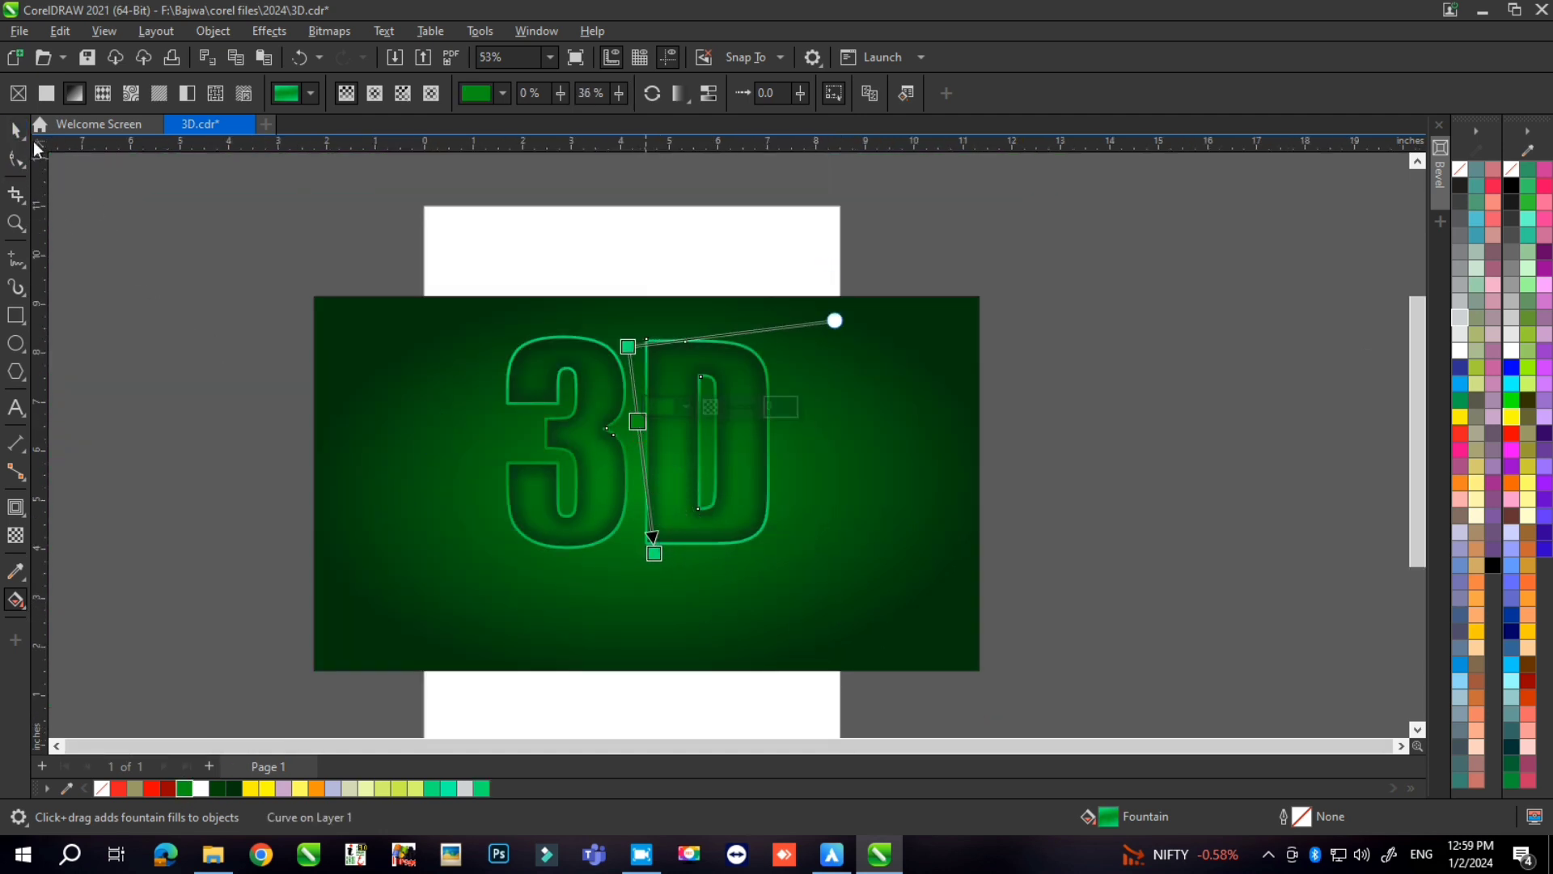
click(15, 130)
Place a copy of the 3D text and its outline directly below the original.
drag(234, 241, 750, 503)
scroll(790, 344, down, 5)
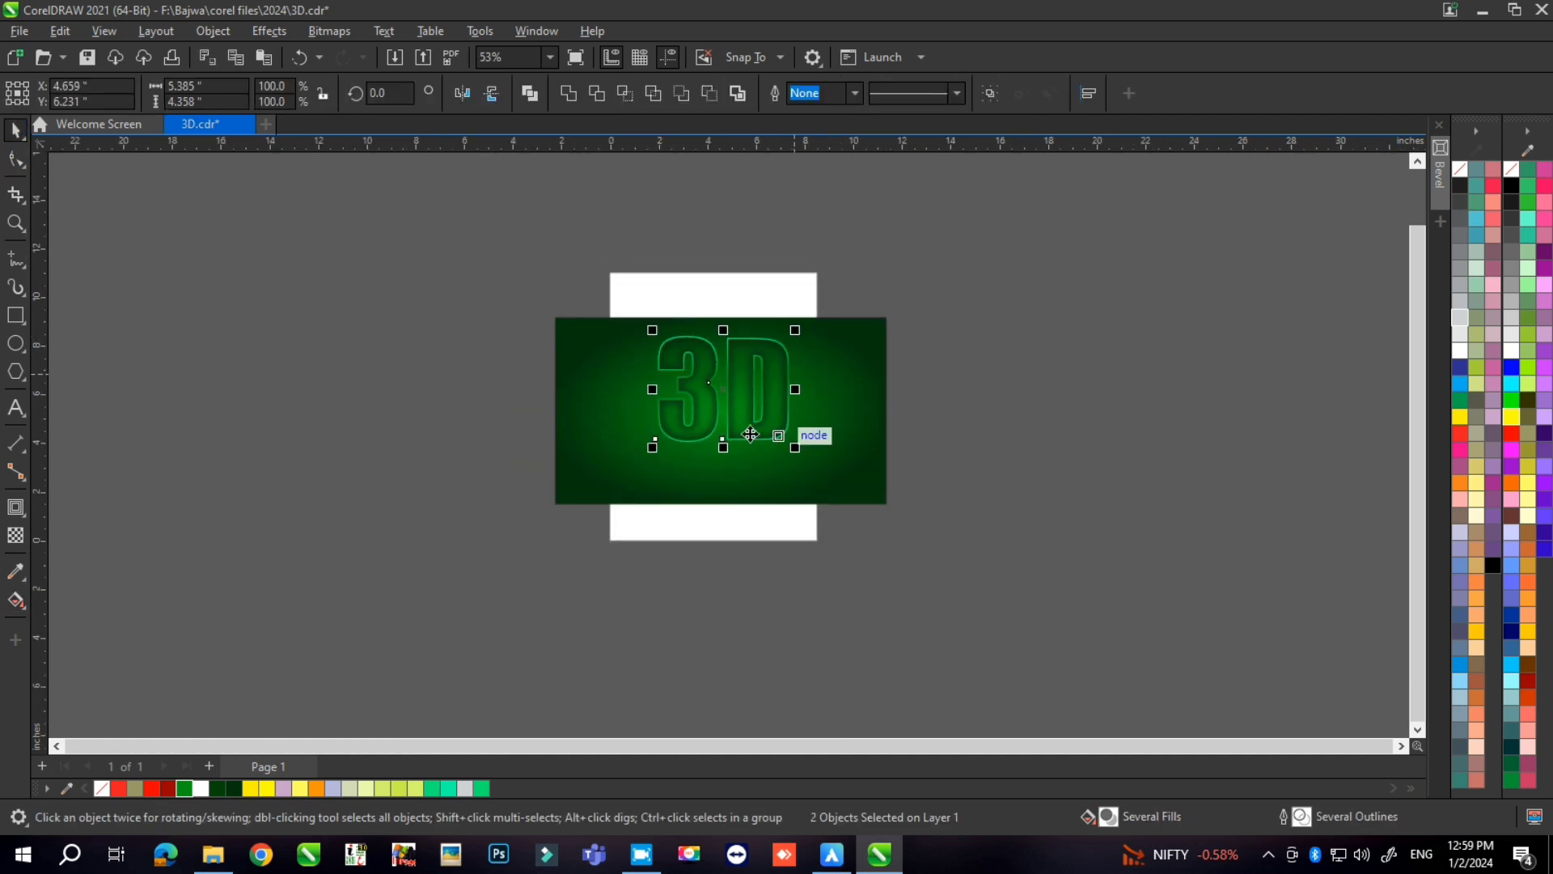
scroll(742, 429, up, 3)
drag(743, 404, 743, 559)
scroll(745, 451, up, 4)
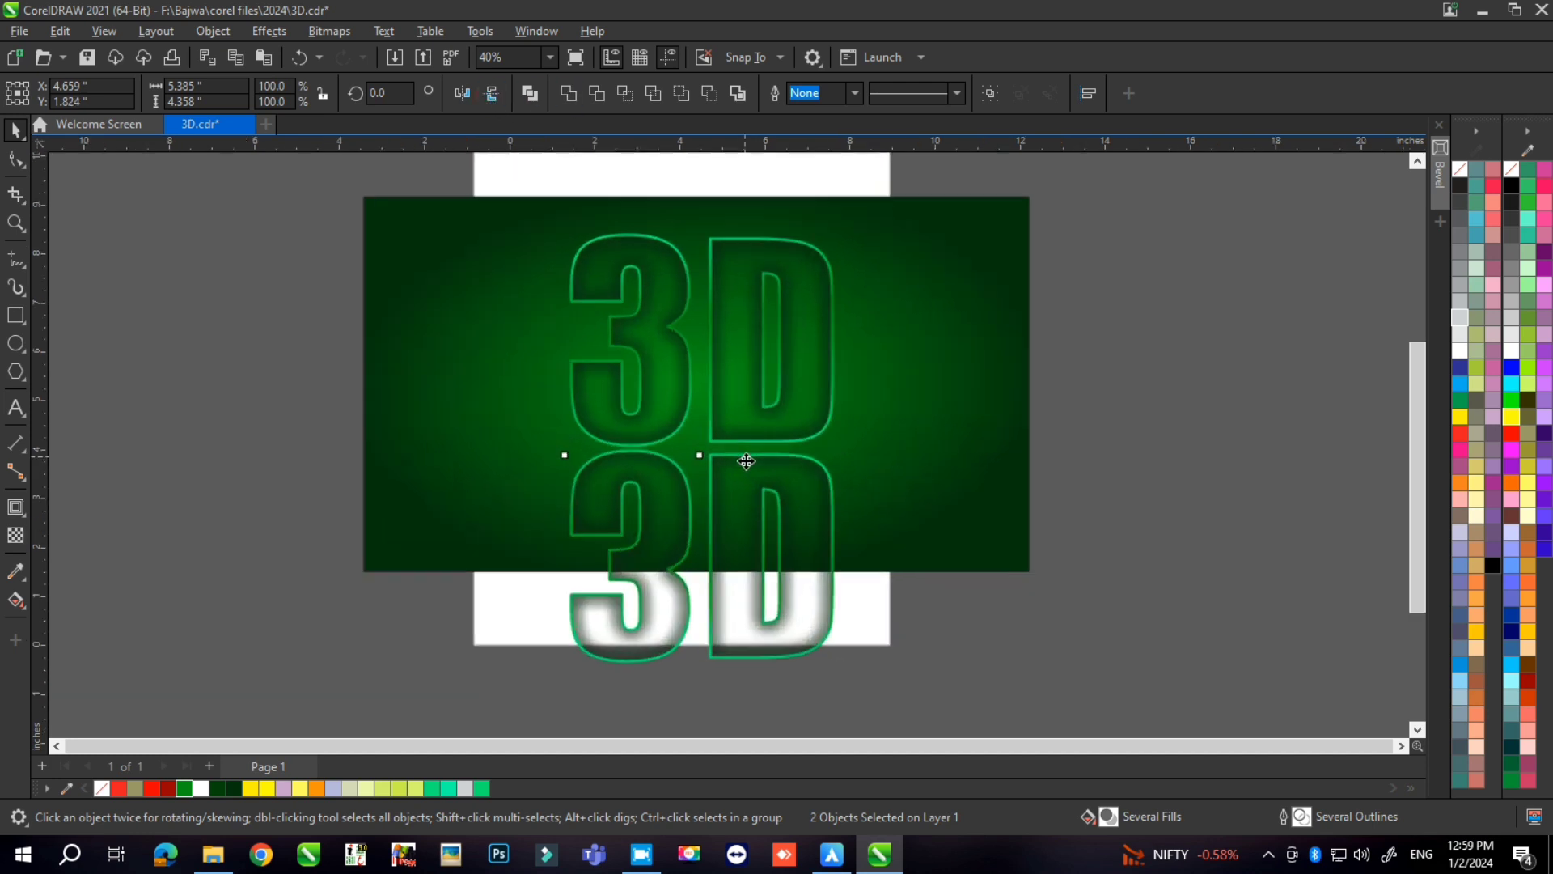
Try to fade the lower 3D copy downward with a linear fountain transparency.
click(323, 32)
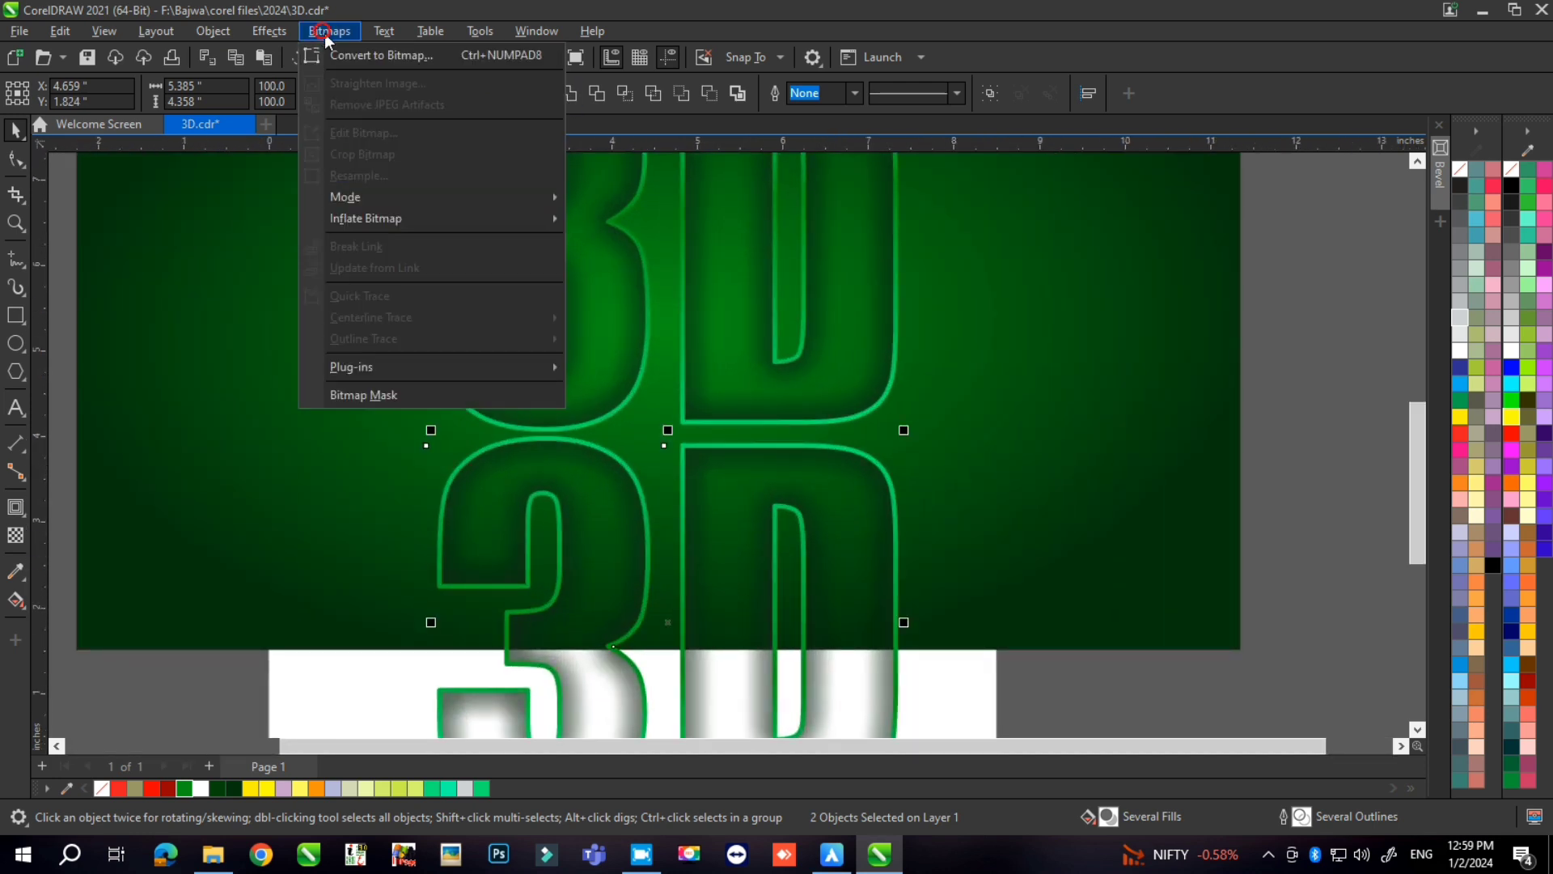
click(825, 448)
scroll(746, 295, down, 2)
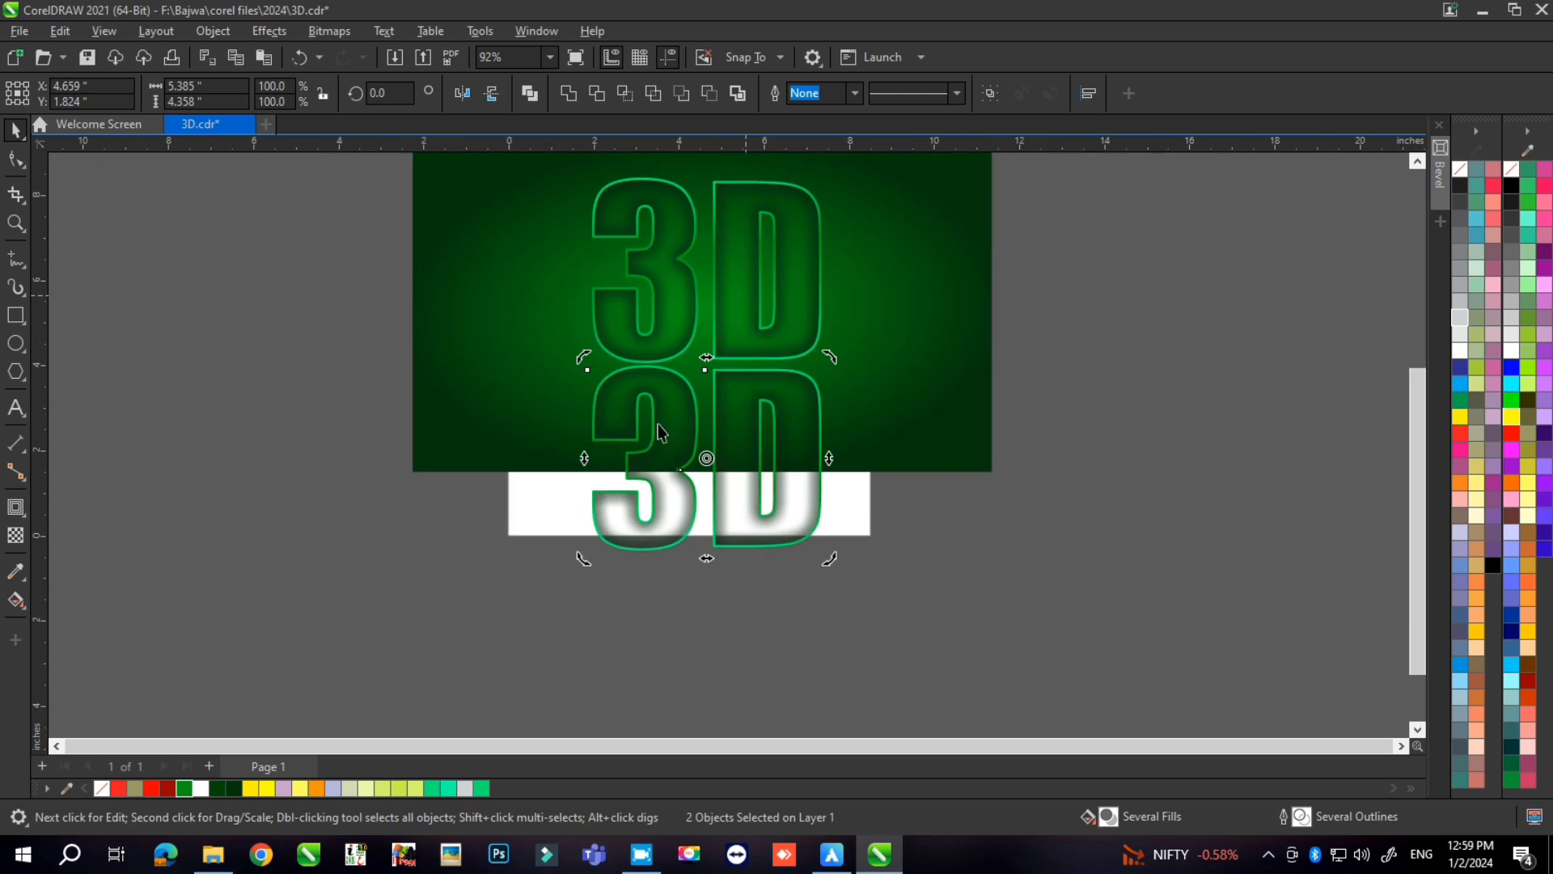
click(16, 537)
drag(715, 356, 712, 496)
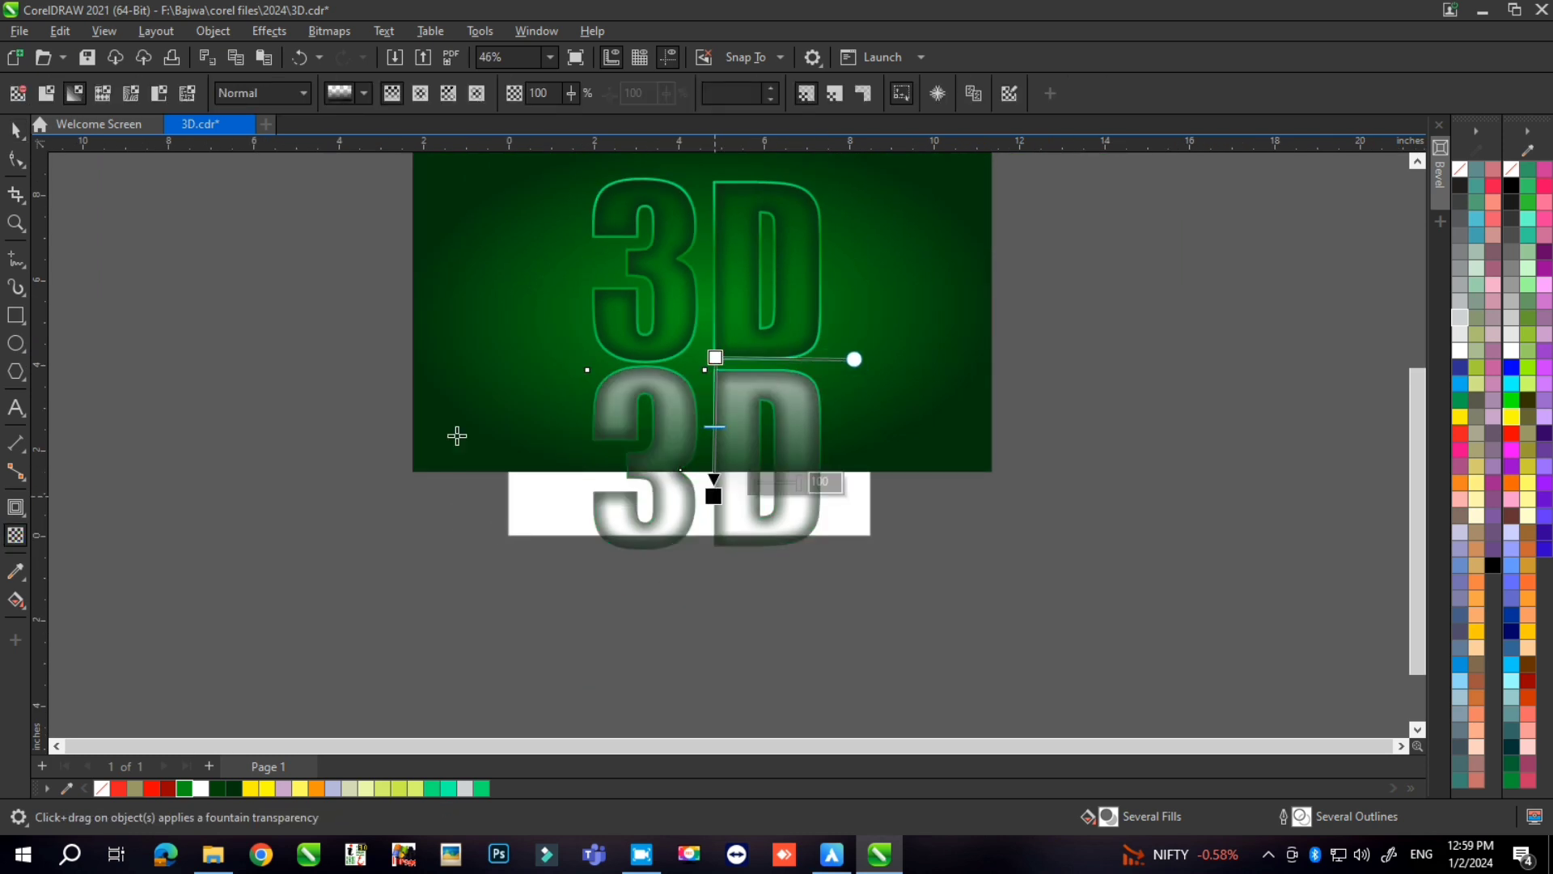
click(16, 130)
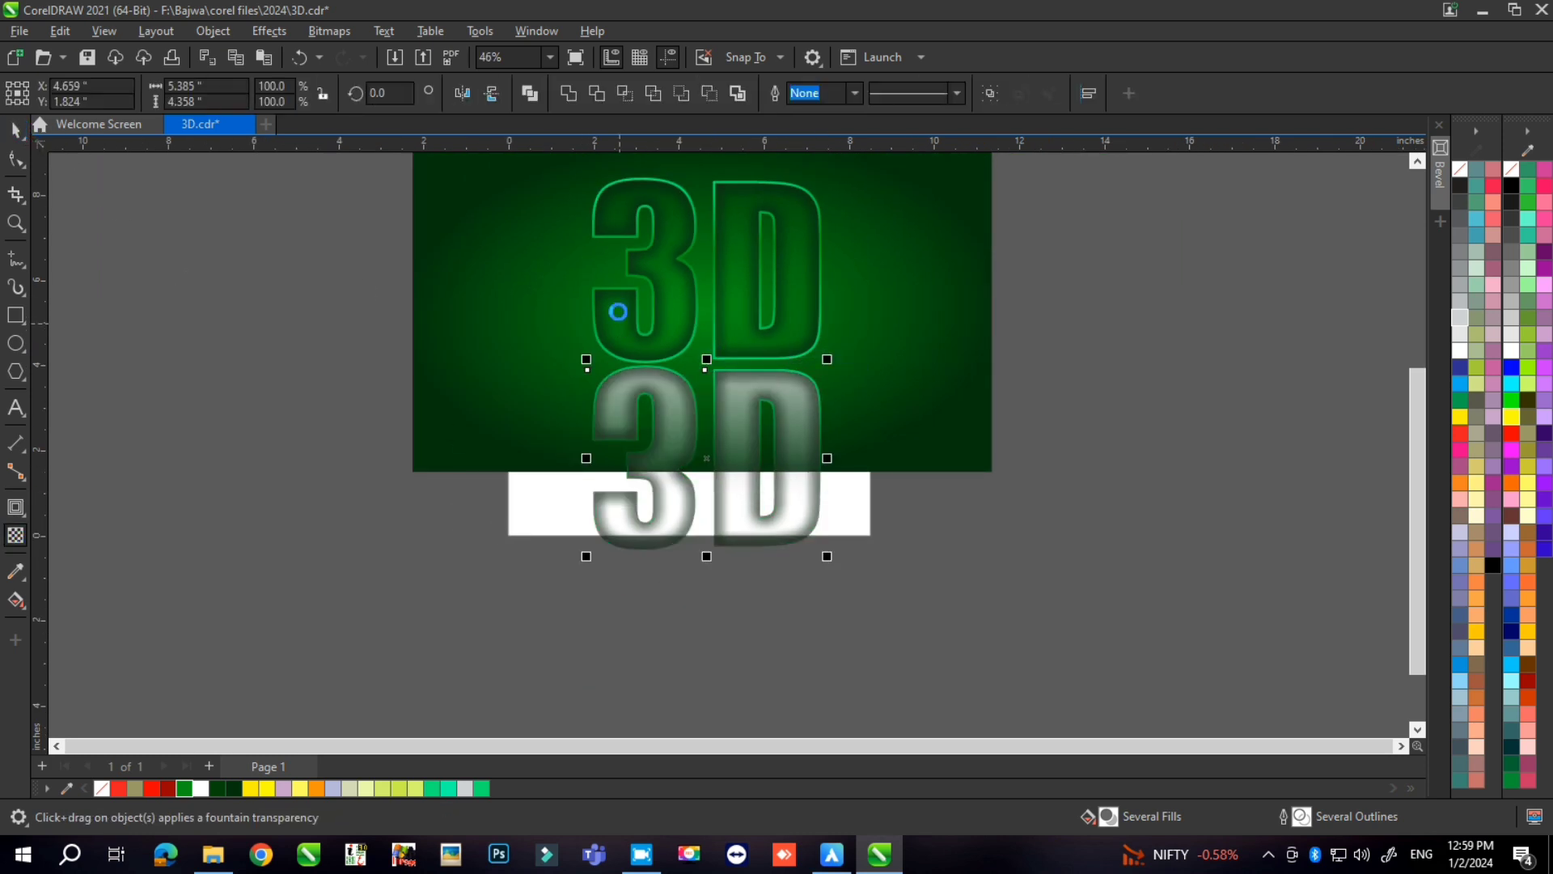
Convert the lower 3D copy and its outline into a single 500 dpi CMYK bitmap.
click(339, 517)
drag(405, 652, 961, 329)
click(328, 32)
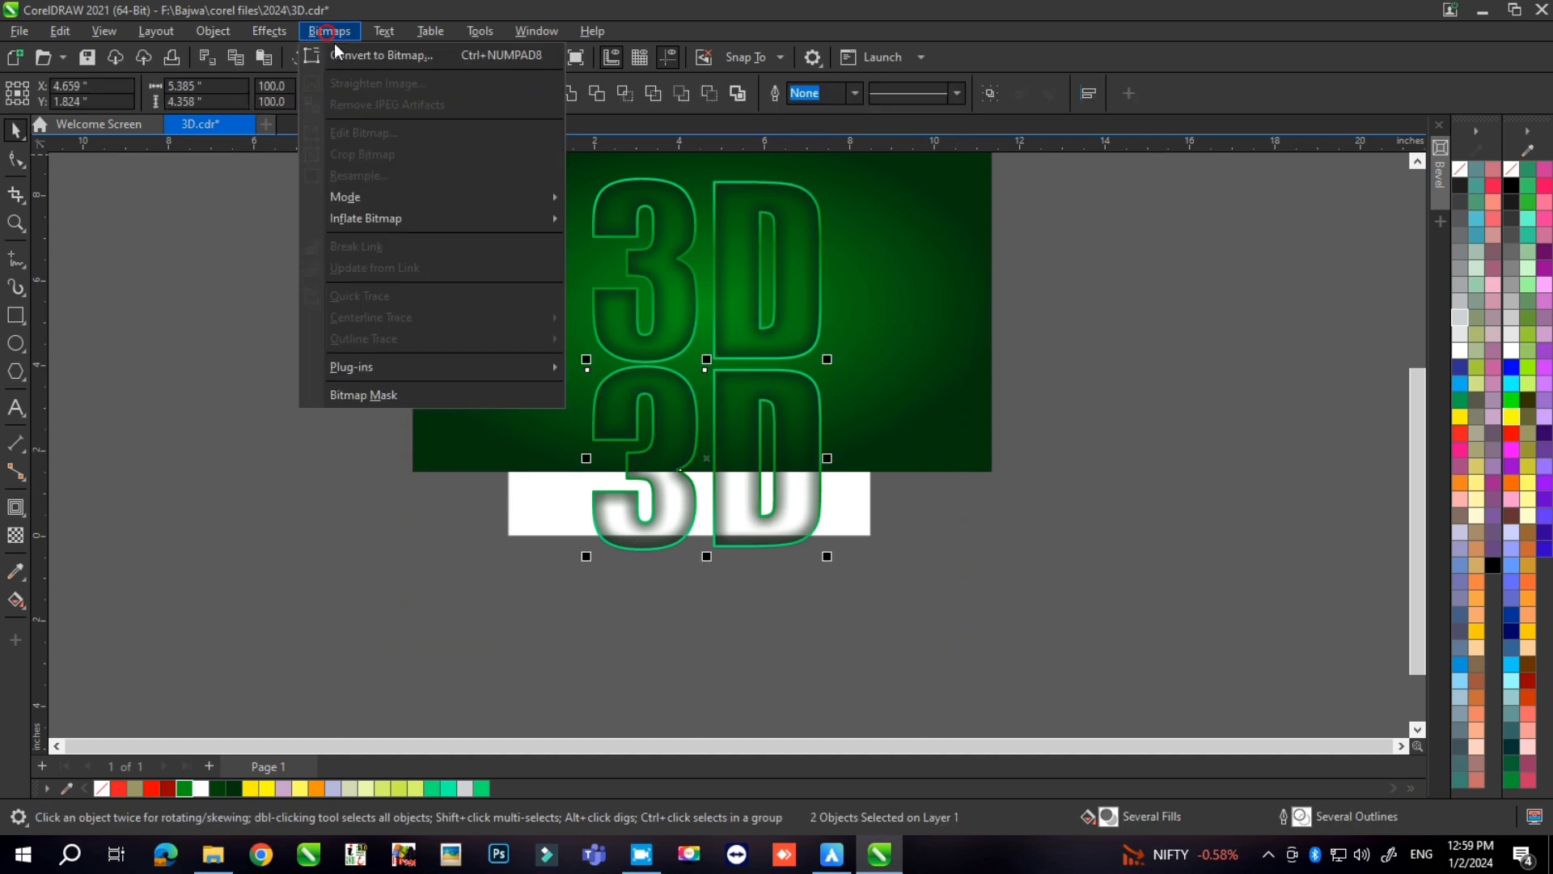
click(348, 55)
click(818, 537)
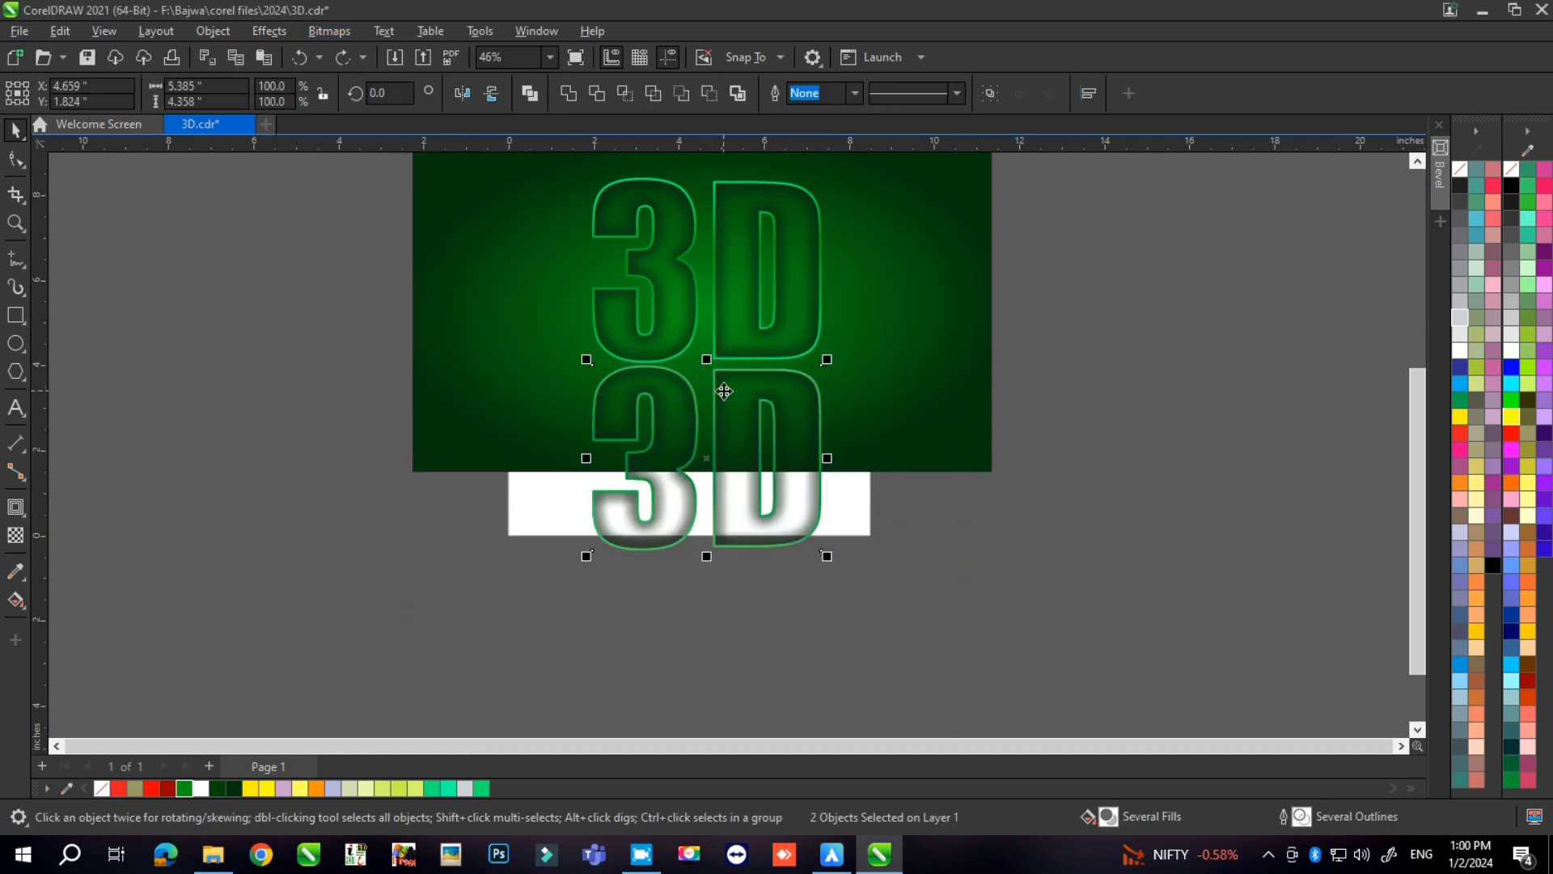
Fade the lower 3D bitmap downward with a near-vertical linear fountain transparency.
scroll(724, 392, up, 1)
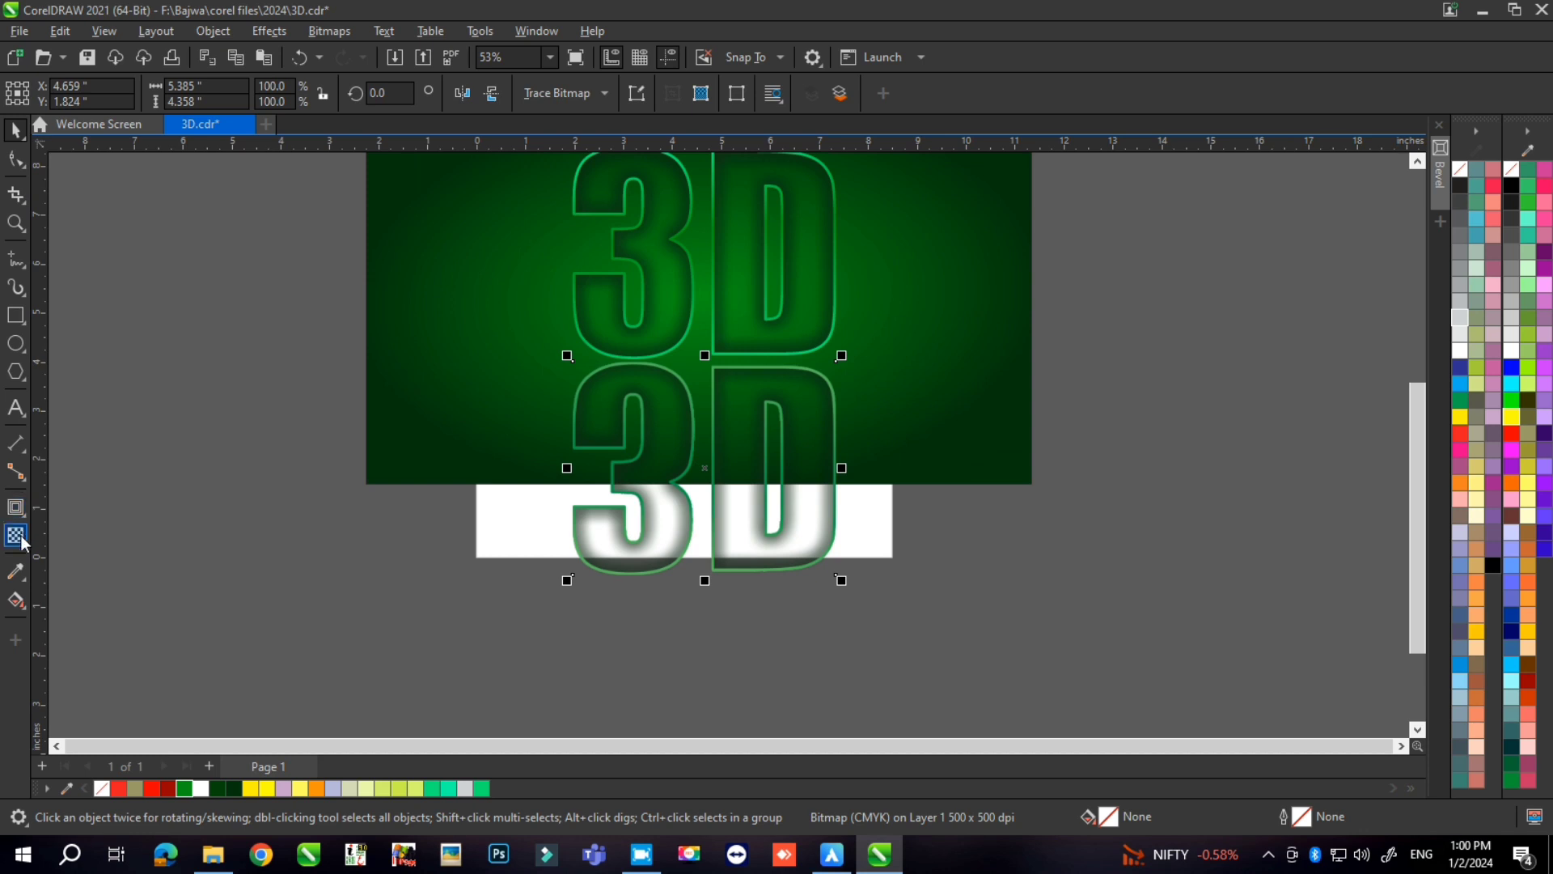
click(17, 536)
drag(699, 297, 700, 522)
click(15, 130)
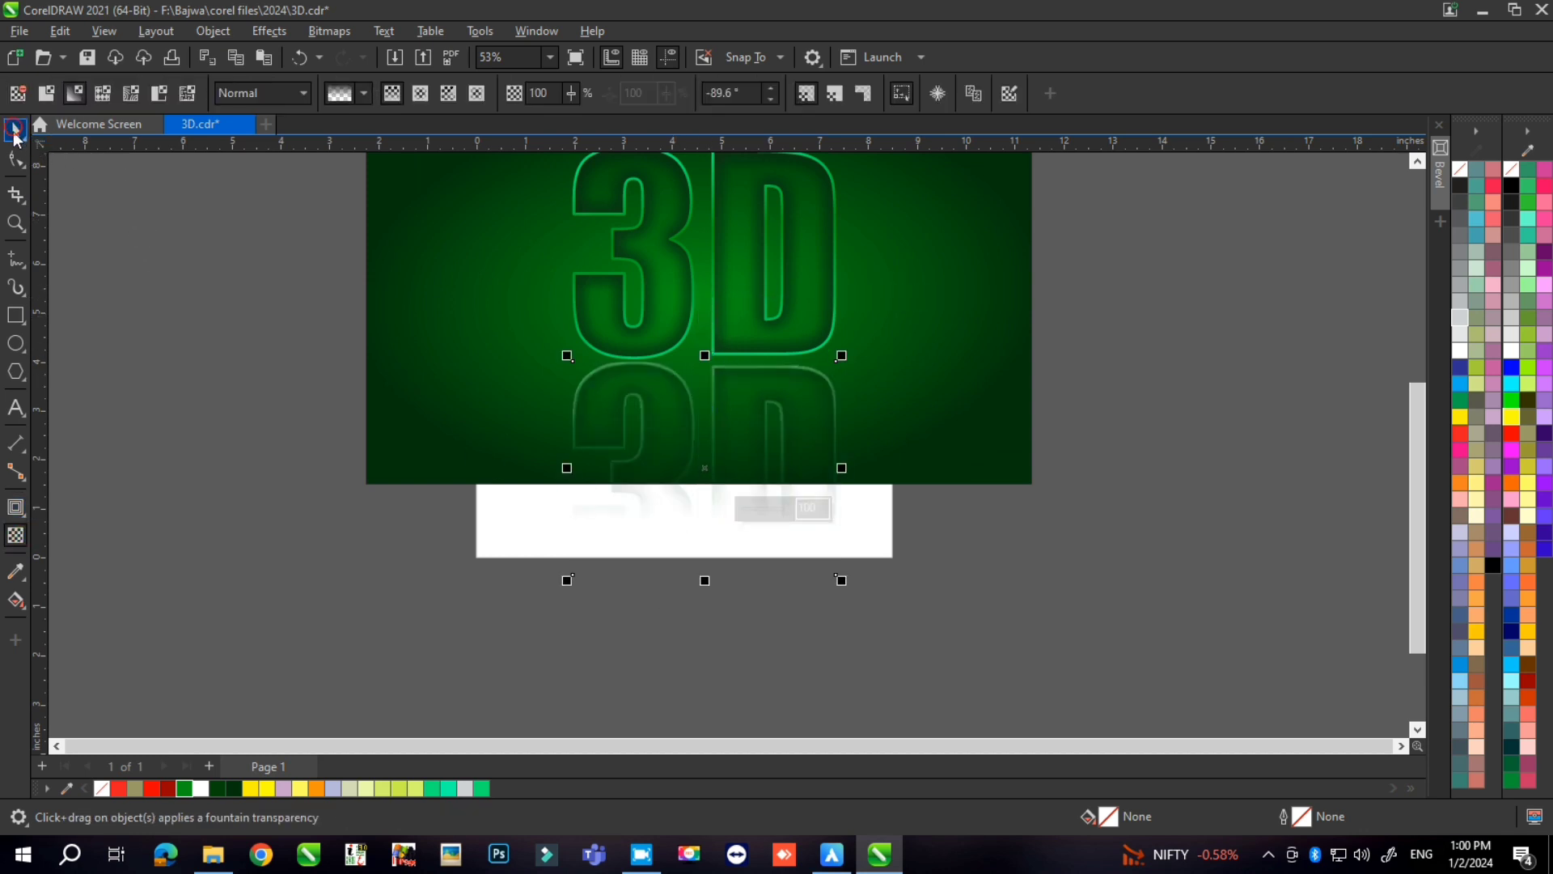
PowerClip the faded 3D reflection inside the green gradient background rectangle.
scroll(555, 609, down, 2)
drag(468, 631, 852, 449)
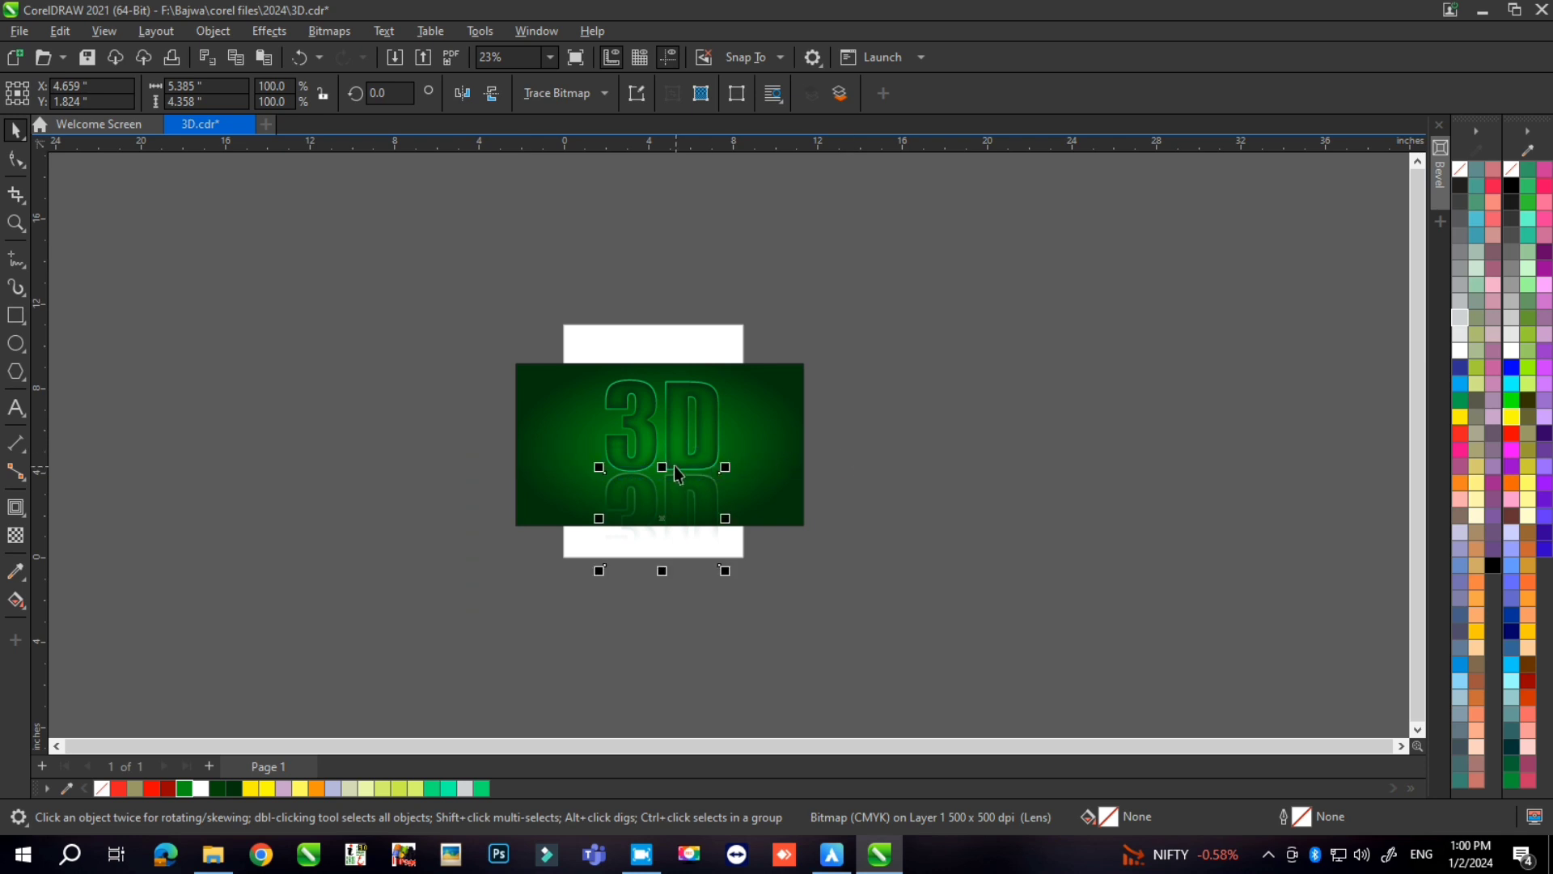
key(Escape)
double_click(750, 456)
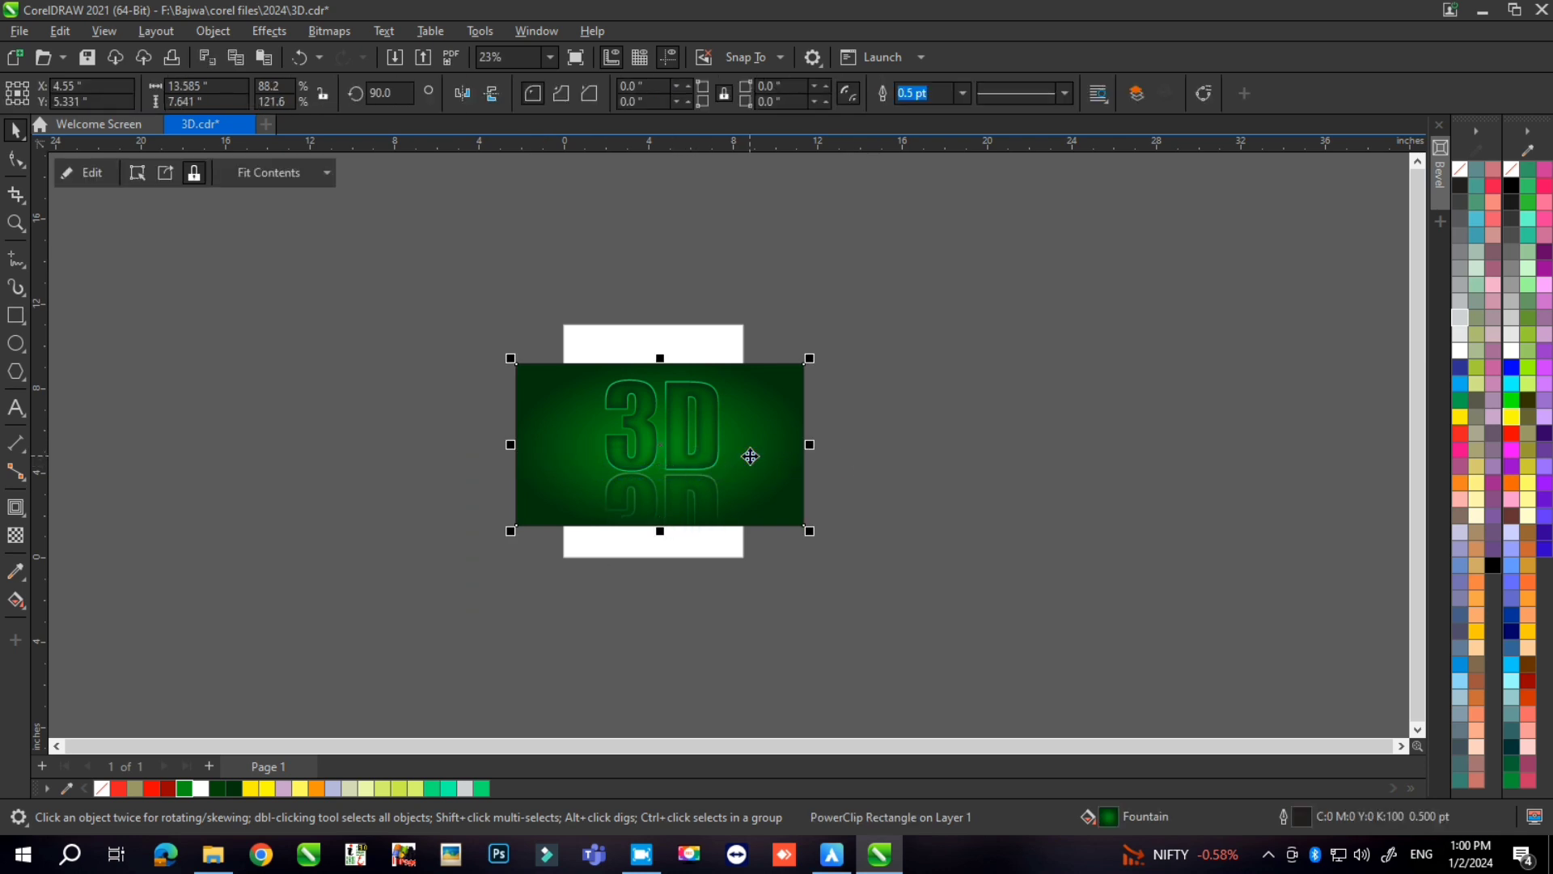
ctrl+click(917, 503)
Select the upper 3D text together with its gradient outline.
drag(788, 263, 665, 530)
click(685, 445)
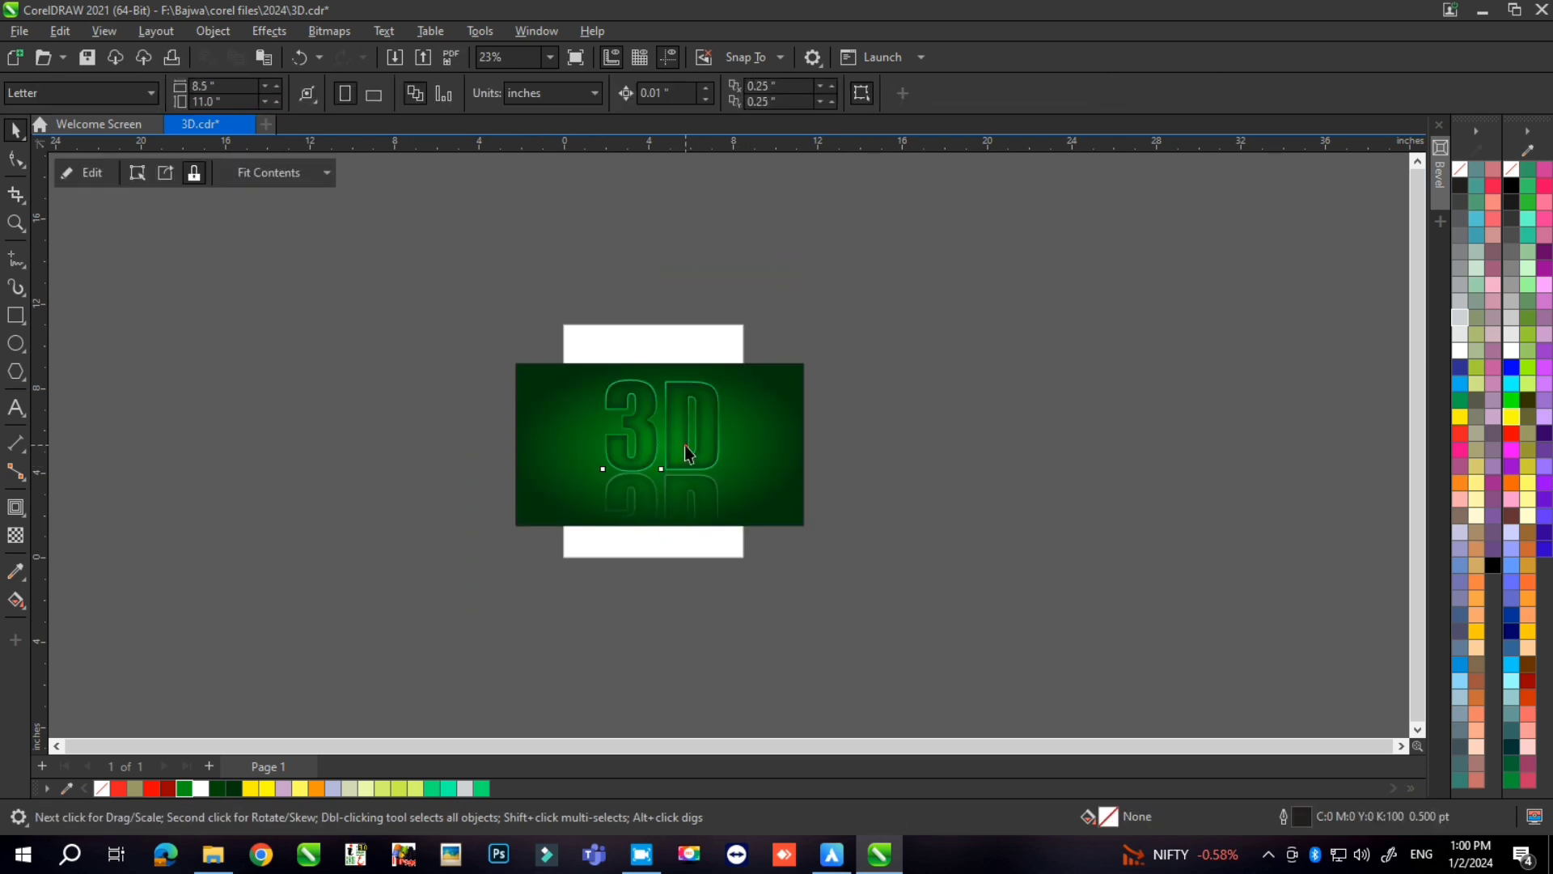
drag(881, 284, 461, 508)
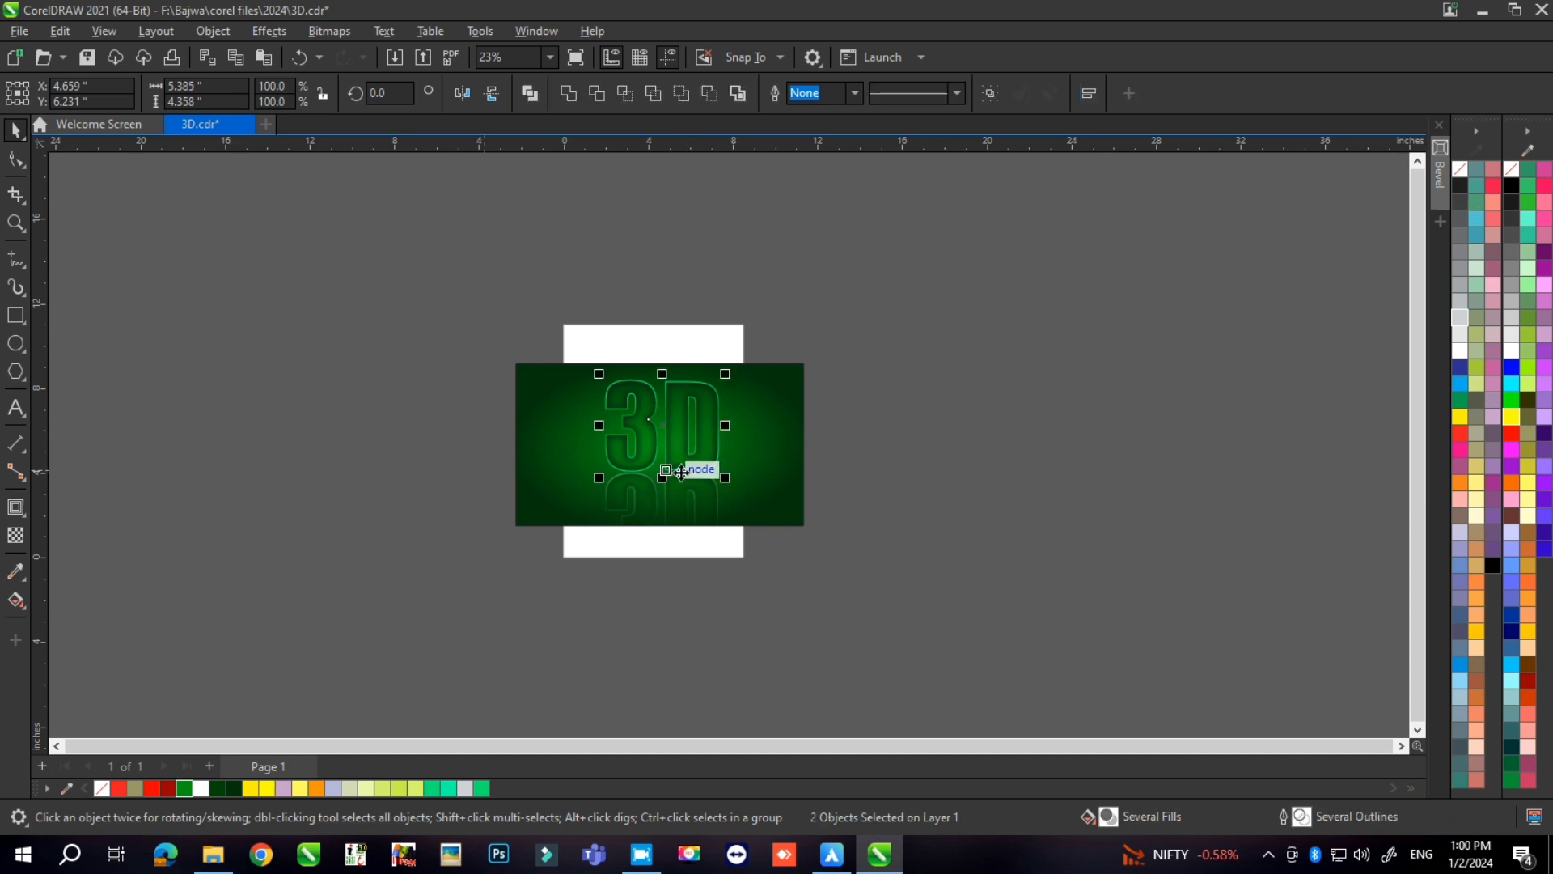